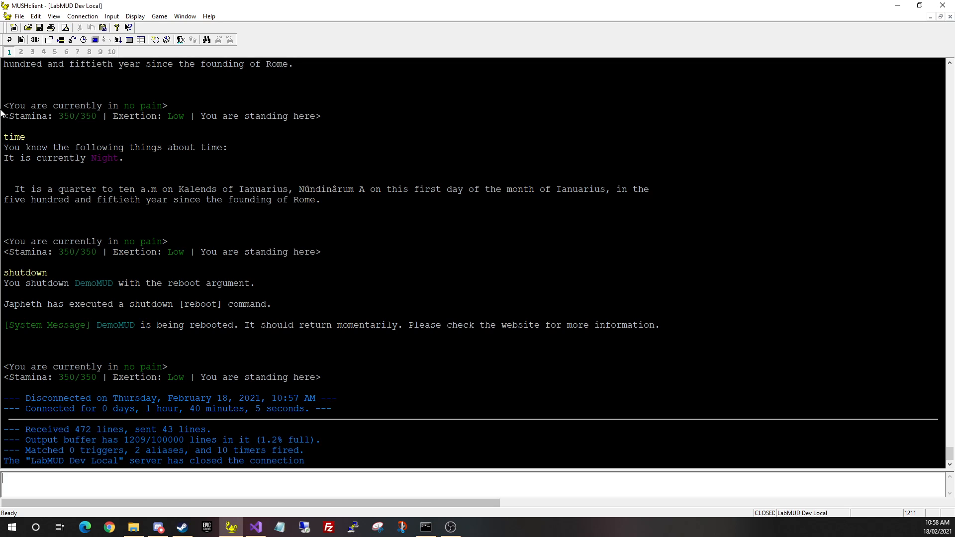
Reconnect to the LabMUD Dev Local world, log in with the account credentials, and pick character 1
{"action": "left_click", "coordinate": [83, 17]}
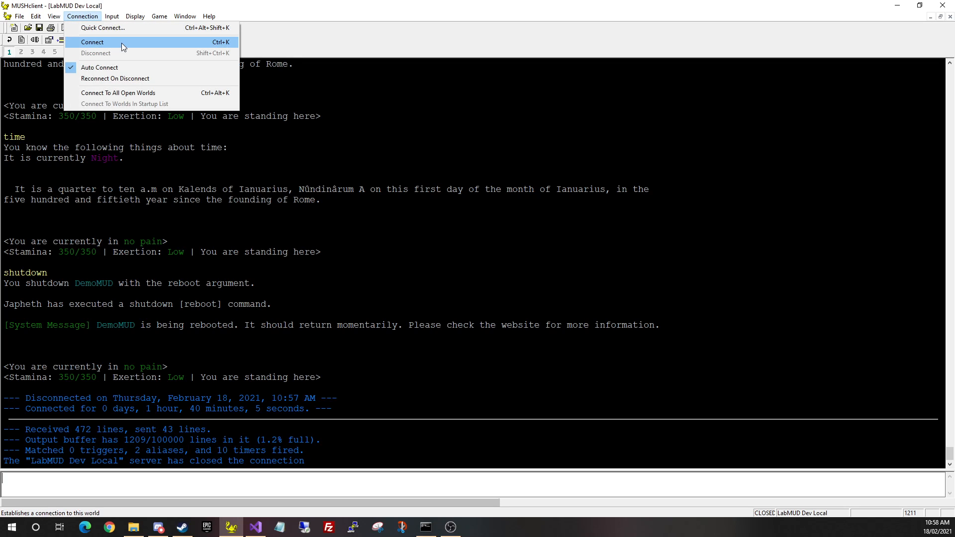
{"action": "left_click", "coordinate": [121, 42]}
{"action": "type", "text": "l"}
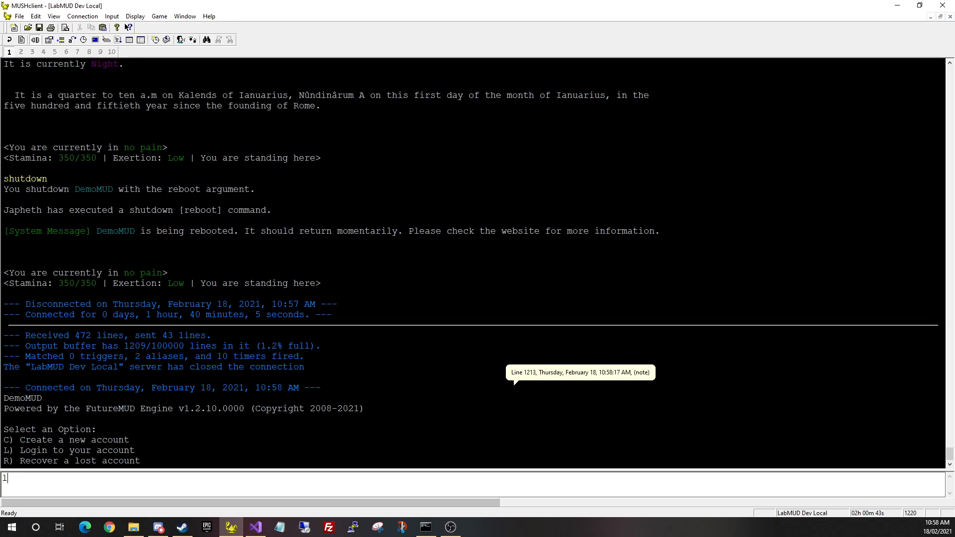
{"action": "key", "text": "Return"}
{"action": "type", "text": "japheth"}
{"action": "key", "text": "Return"}
{"action": "type", "text": "password"}
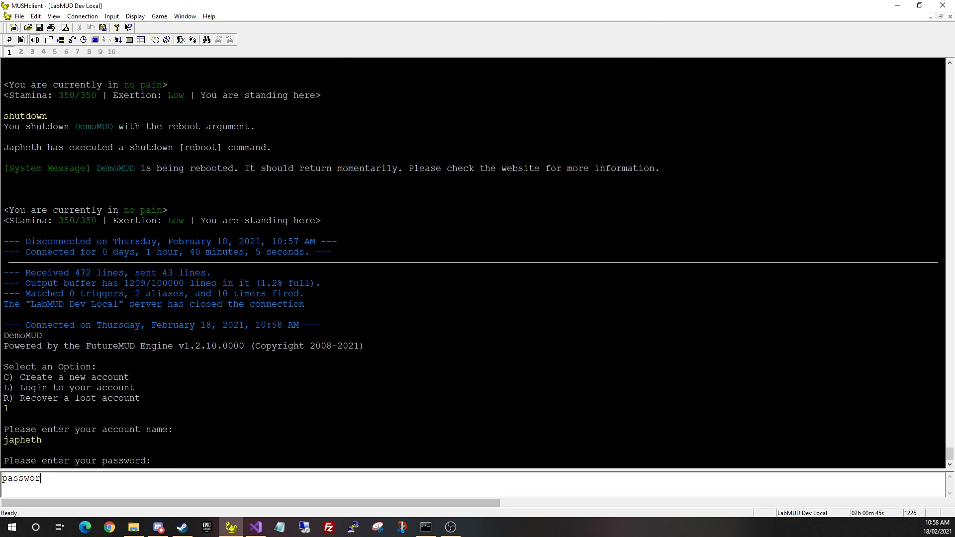
{"action": "key", "text": "Return"}
{"action": "type", "text": "1"}
{"action": "key", "text": "Return"}
{"action": "key", "text": "Return"}
{"action": "key", "text": "BackSpace"}
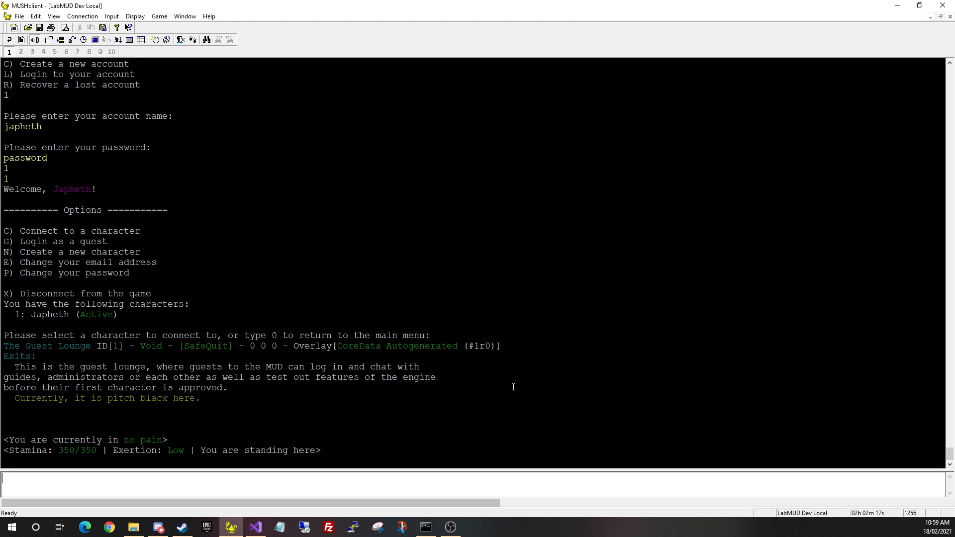
List the existing shards with 'shards' and read the 'shard' command's help
{"action": "type", "text": "shards"}
{"action": "key", "text": "Return"}
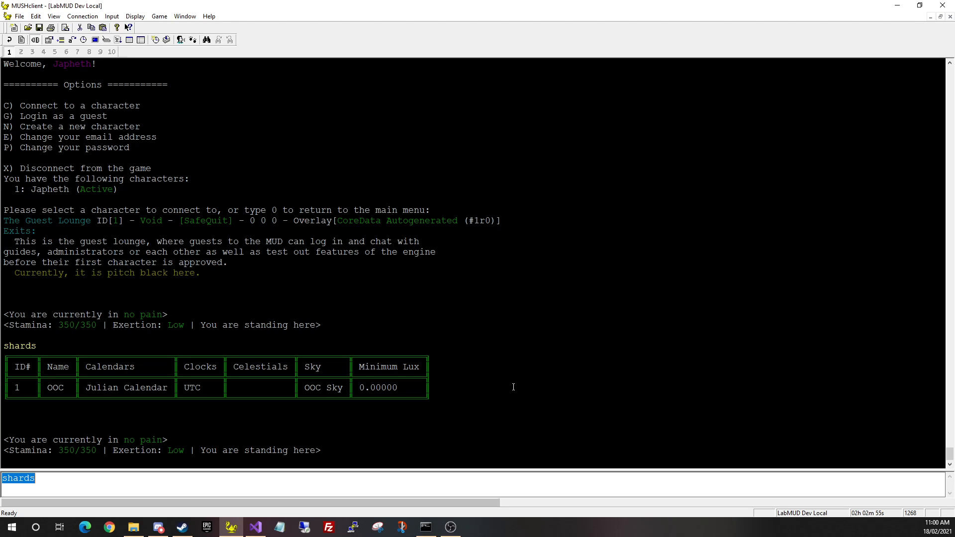
{"action": "type", "text": "shard"}
{"action": "key", "text": "Return"}
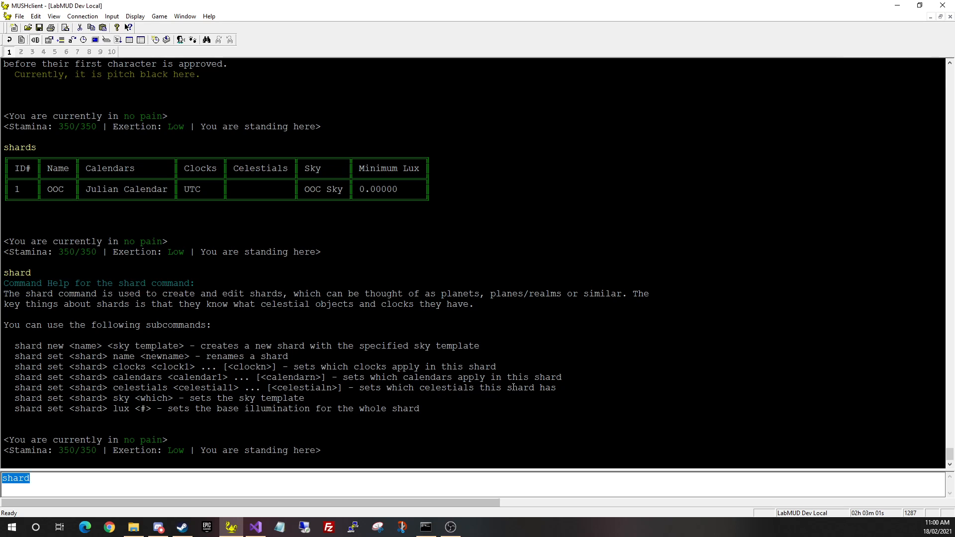
{"action": "key", "text": "Right"}
{"action": "type", "text": "new Earth"}
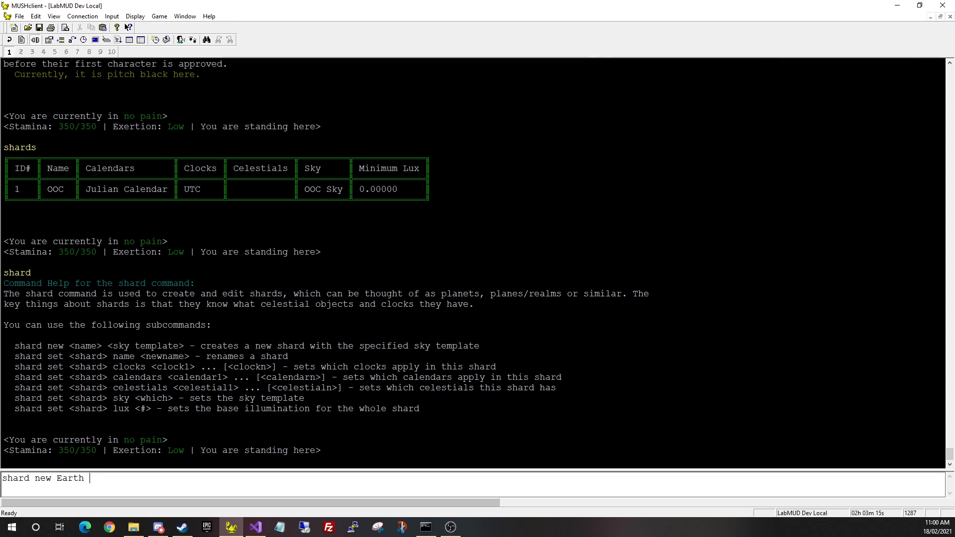
Check the Guest Lounge with 'look sky' and 'survey sky': Void terrain, indoors, 0.000 lux
{"action": "key", "text": "ctrl+a"}
{"action": "type", "text": "look sky"}
{"action": "key", "text": "Return"}
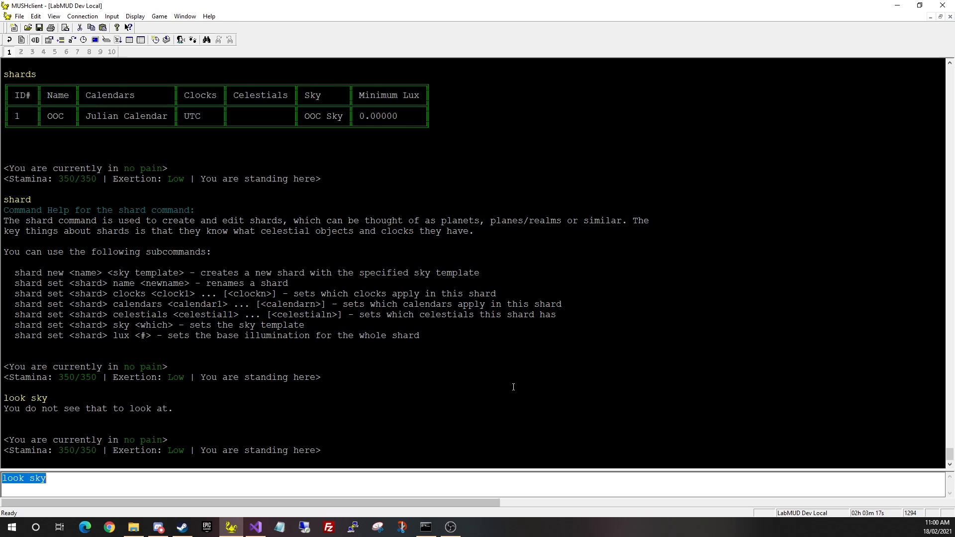
{"action": "key", "text": "BackSpace"}
{"action": "type", "text": "survey sky"}
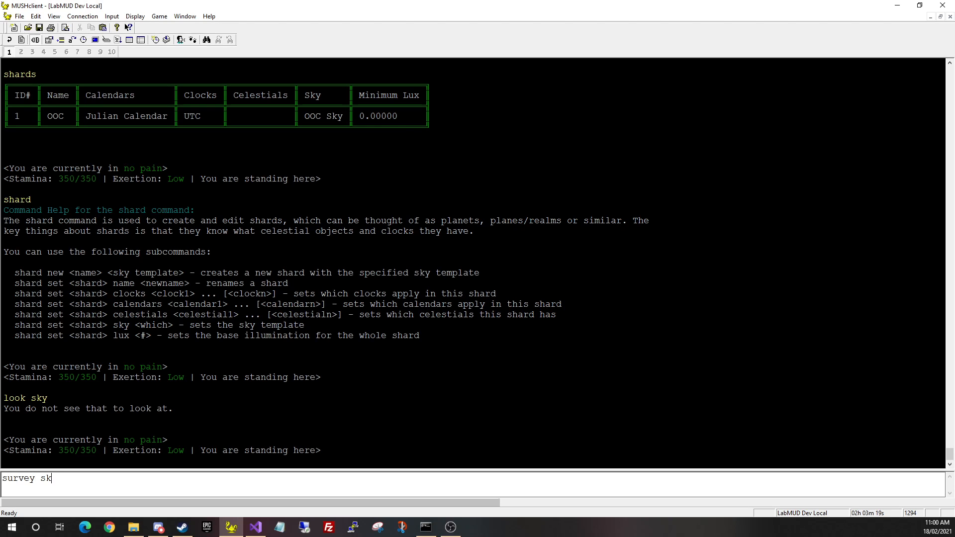
{"action": "key", "text": "Return"}
{"action": "key", "text": "BackSpace"}
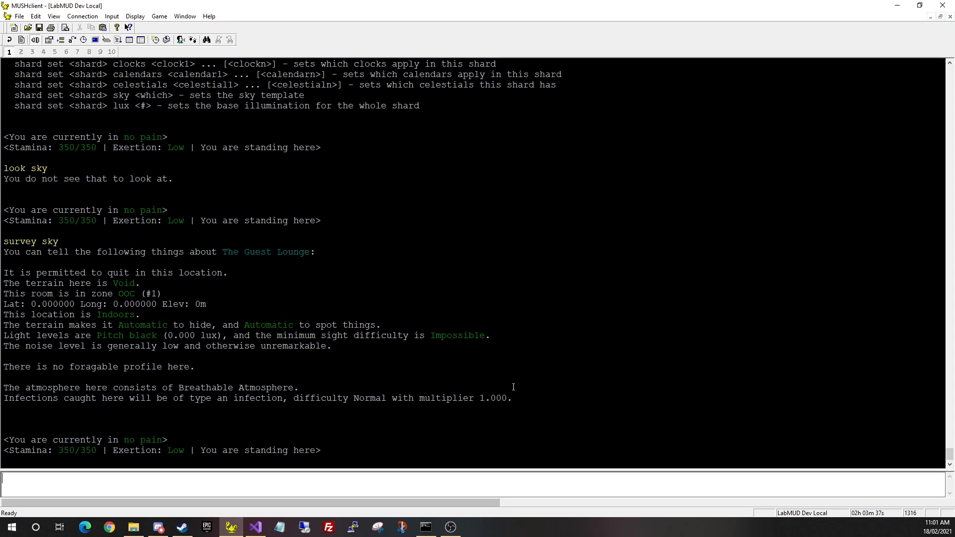
Create the shard with 'shard new Earth 1' and confirm it is listed as #2 beside OOC
{"action": "key", "text": "Up"}
{"action": "key", "text": "Up"}
{"action": "key", "text": "Up"}
{"action": "type", "text": "s"}
{"action": "key", "text": "ctrl+a"}
{"action": "key", "text": "BackSpace"}
{"action": "type", "text": "shard "}
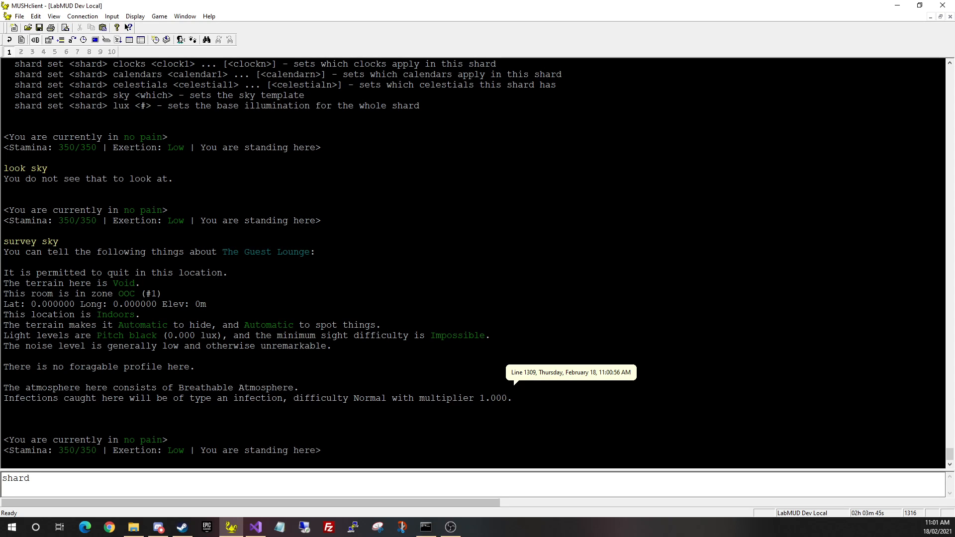
{"action": "type", "text": "new Earth 1"}
{"action": "key", "text": "Return"}
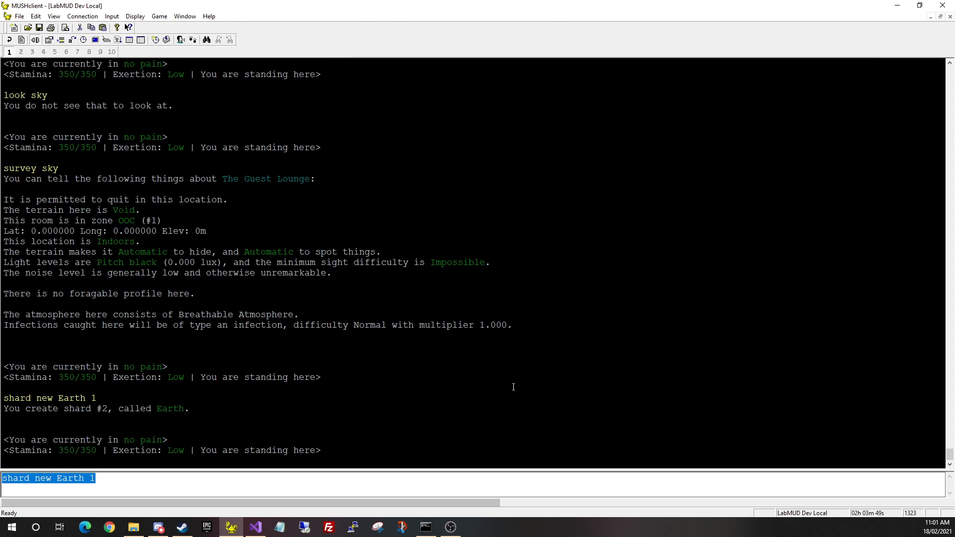
{"action": "type", "text": "shards"}
{"action": "key", "text": "Return"}
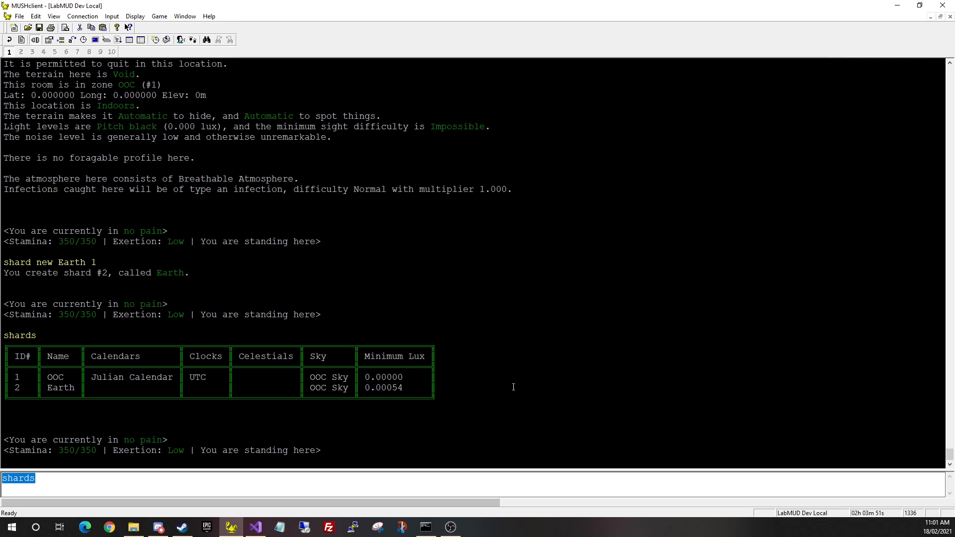
{"action": "key", "text": "BackSpace"}
Give the Earth shard the UTC clock with 'shard set Earth clocks 1'
{"action": "type", "text": "shard"}
{"action": "key", "text": "Return"}
{"action": "type", "text": "shard set "}
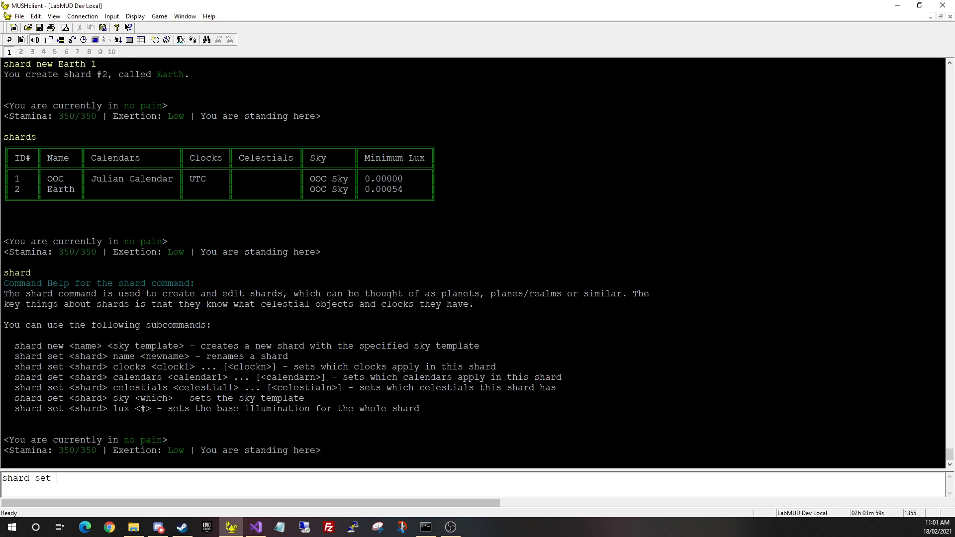
{"action": "type", "text": "Earth clcoks"}
{"action": "key", "text": "BackSpace"}
{"action": "key", "text": "BackSpace"}
{"action": "key", "text": "BackSpace"}
{"action": "type", "text": "cks 1"}
{"action": "key", "text": "Return"}
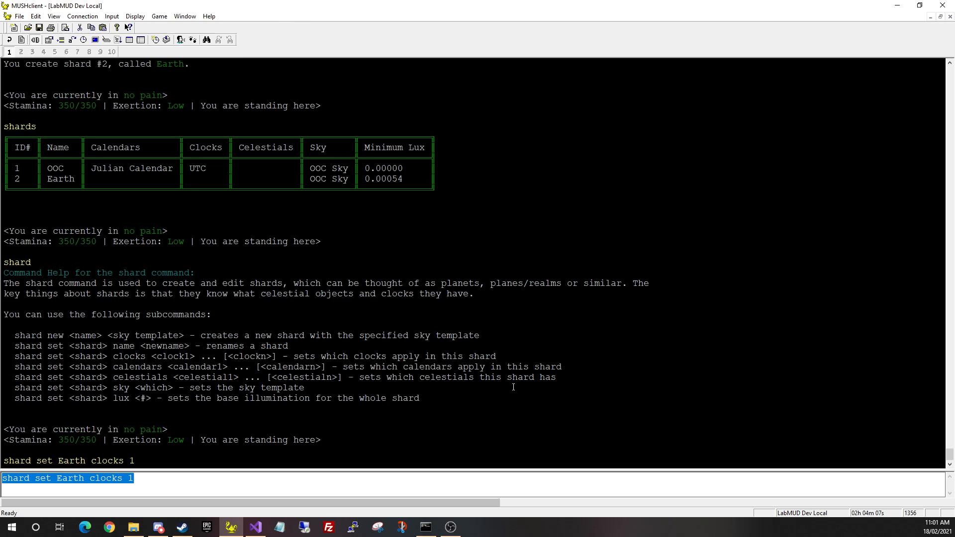
Give Earth the Julian Calendar with 'shard set Earth calendars 1', then list zones, showing only OOC
{"action": "key", "text": "Left"}
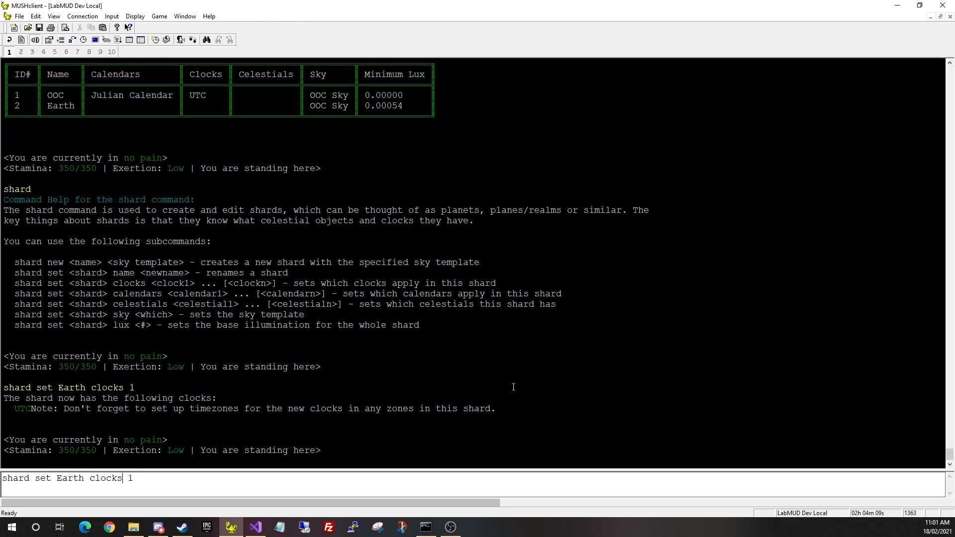
{"action": "key", "text": "shift+End"}
{"action": "type", "text": "cale"}
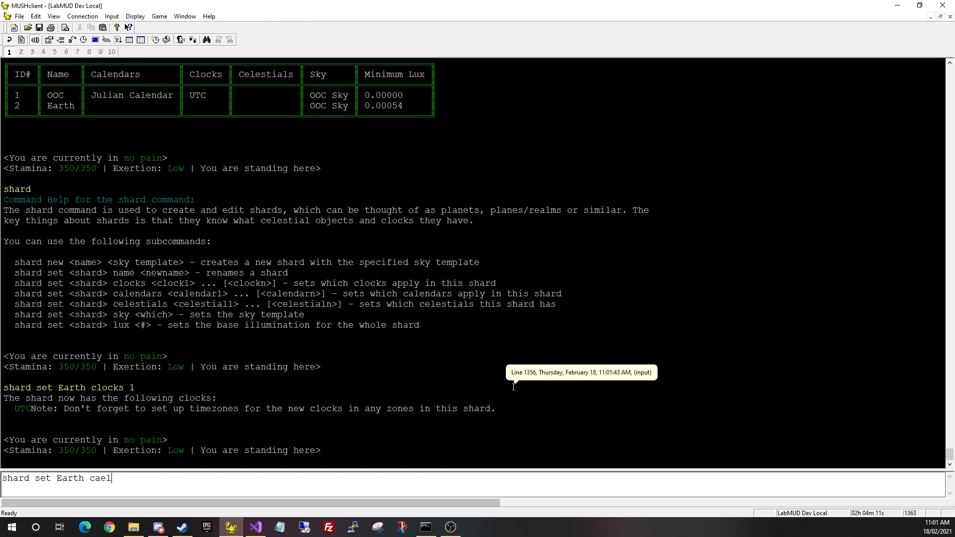
{"action": "key", "text": "BackSpace"}
{"action": "key", "text": "BackSpace"}
{"action": "type", "text": "lendar 1"}
{"action": "key", "text": "Return"}
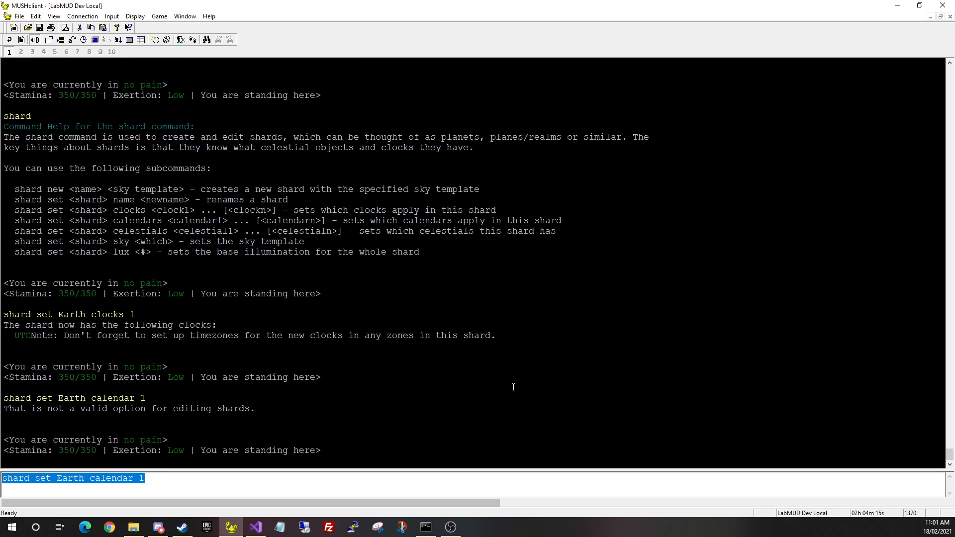
{"action": "key", "text": "End"}
{"action": "key", "text": "Left"}
{"action": "key", "text": "Left"}
{"action": "type", "text": "s"}
{"action": "key", "text": "Return"}
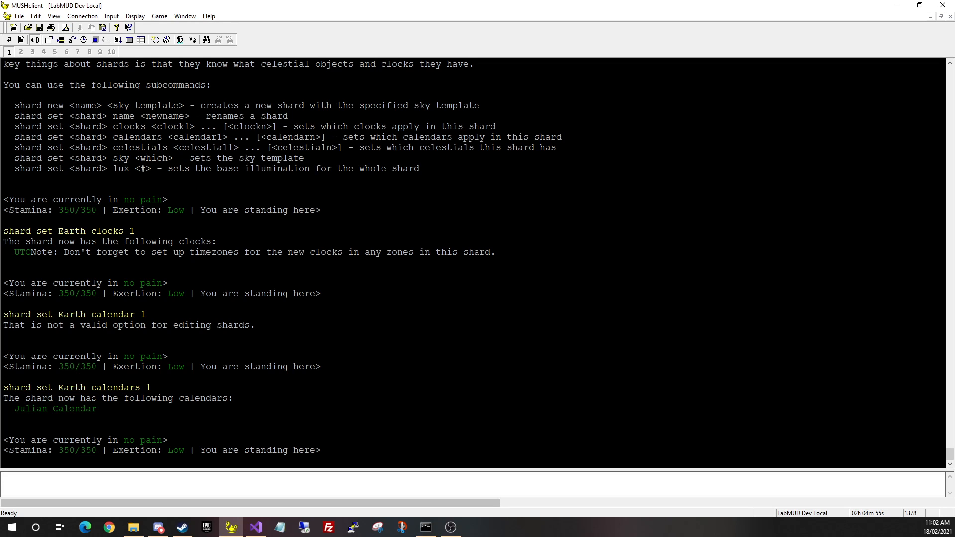
{"action": "type", "text": "zones"}
{"action": "key", "text": "Return"}
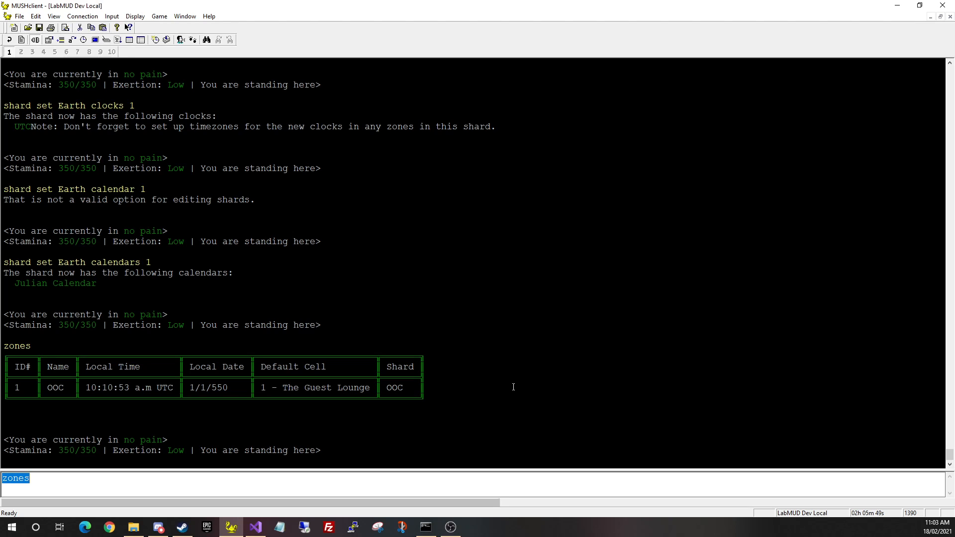
Read the zone help and try 'zone new "Demo City" 2', refused without an Under Design package
{"action": "type", "text": "zone"}
{"action": "key", "text": "Return"}
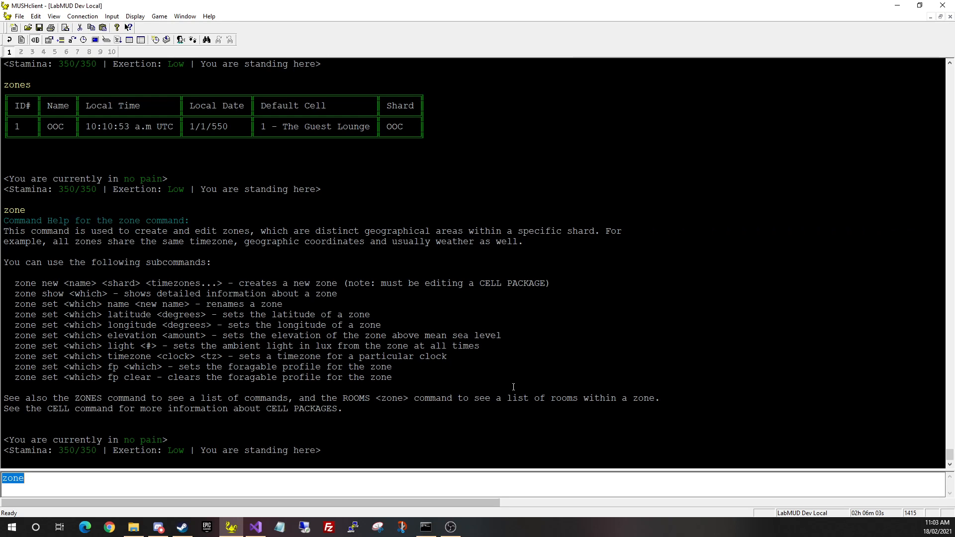
{"action": "key", "text": "End"}
{"action": "type", "text": "new \"Demo"}
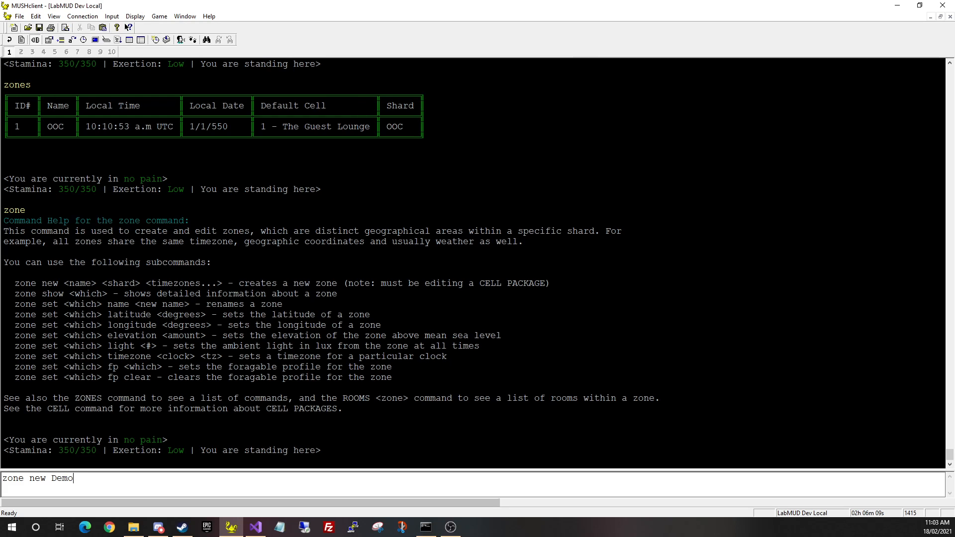
{"action": "key", "text": "BackSpace"}
{"action": "key", "text": "BackSpace"}
{"action": "key", "text": "BackSpace"}
{"action": "key", "text": "BackSpace"}
{"action": "key", "text": "BackSpace"}
{"action": "type", "text": "\"Demo City\" 2"}
{"action": "key", "text": "Return"}
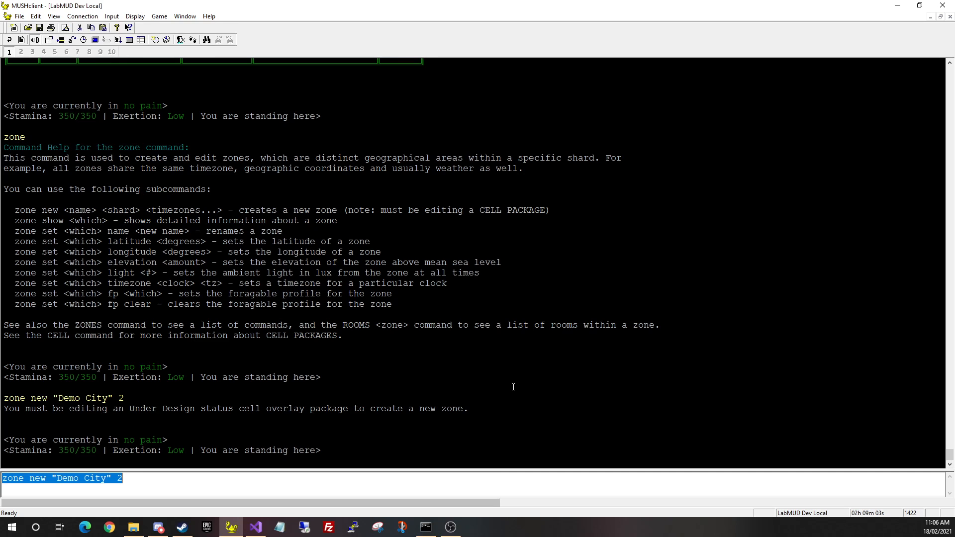
{"action": "key", "text": "BackSpace"}
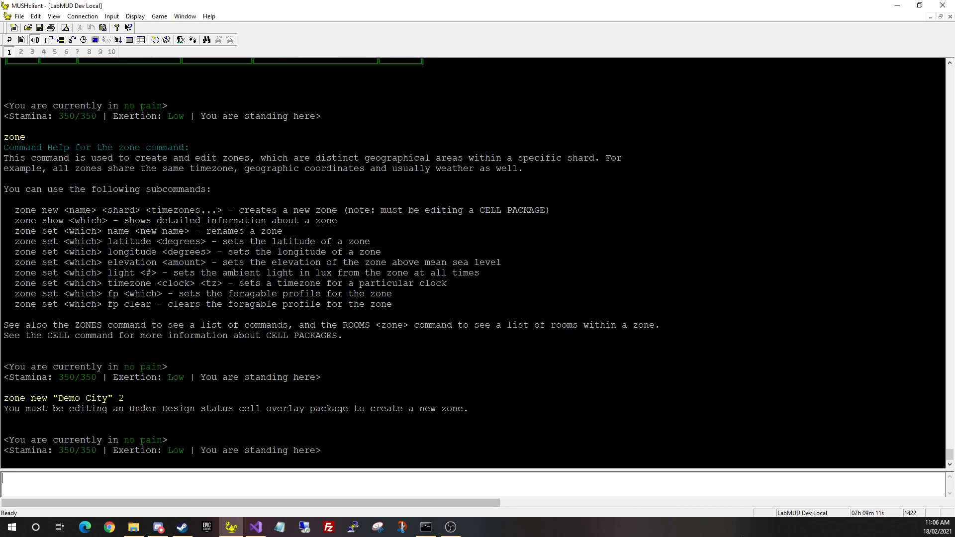
Create the DemoCity overlay package with 'cell package new DemoCity'
{"action": "type", "text": "cell package new DemoCity"}
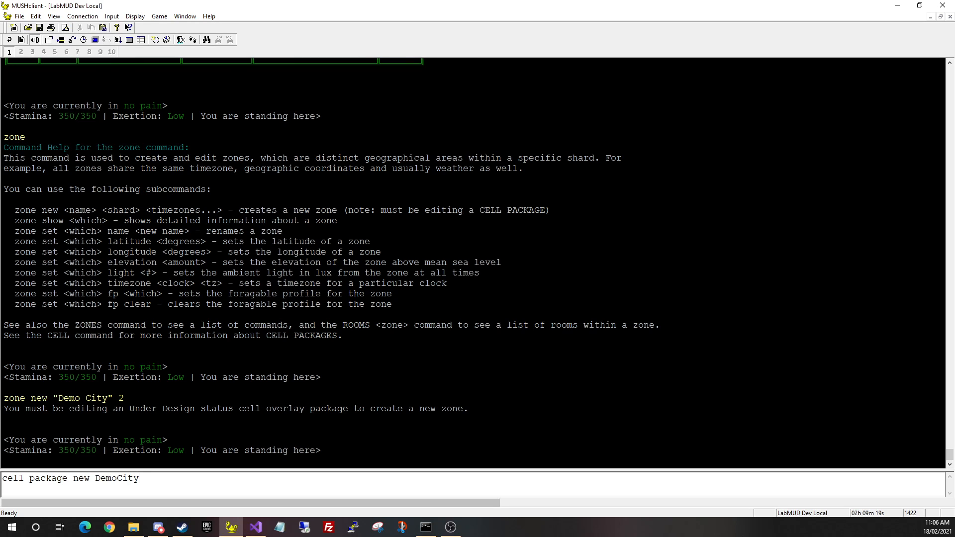
{"action": "key", "text": "Return"}
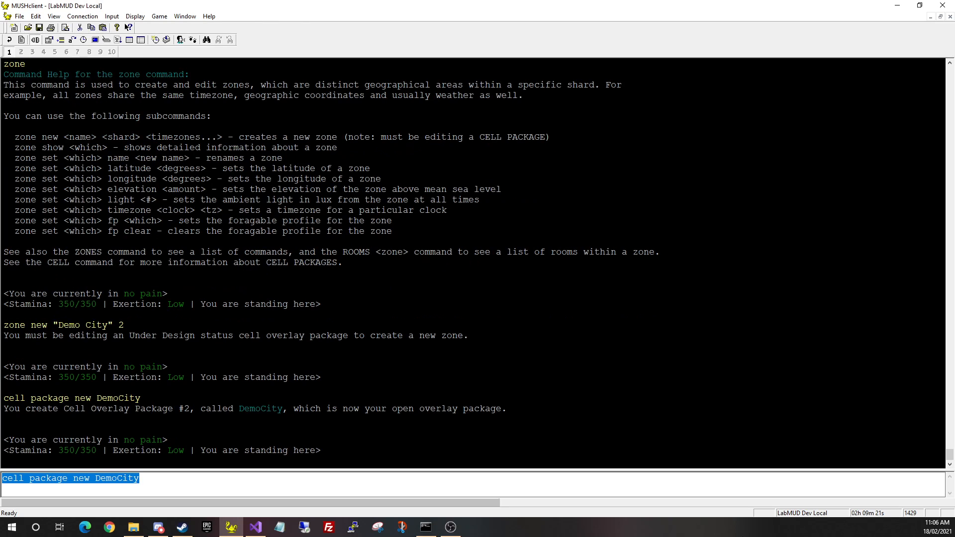
{"action": "key", "text": "BackSpace"}
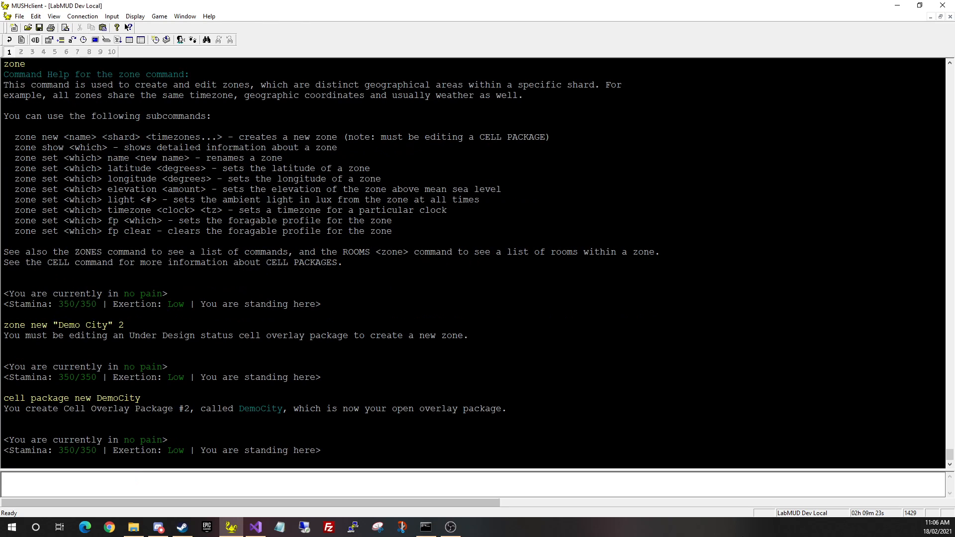
Create the Demo City zone on shard 2 with the 'utc' timezone after '1' is rejected
{"action": "key", "text": "Up"}
{"action": "key", "text": "Up"}
{"action": "key", "text": "Return"}
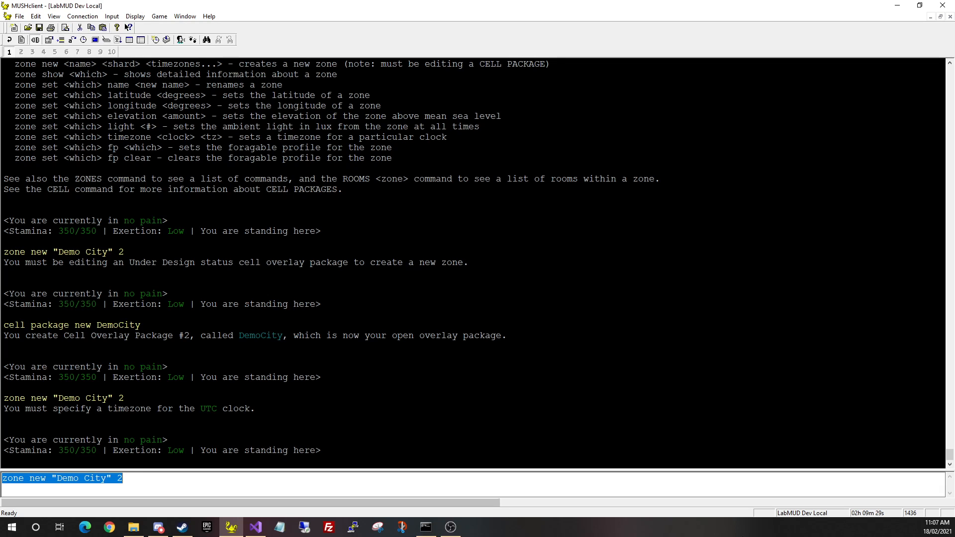
{"action": "key", "text": "Right"}
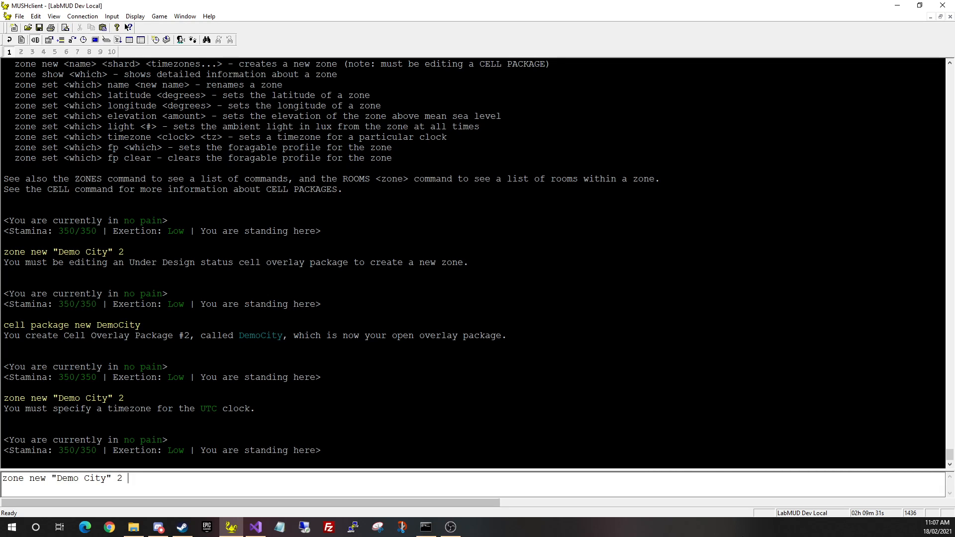
{"action": "type", "text": "1"}
{"action": "key", "text": "Return"}
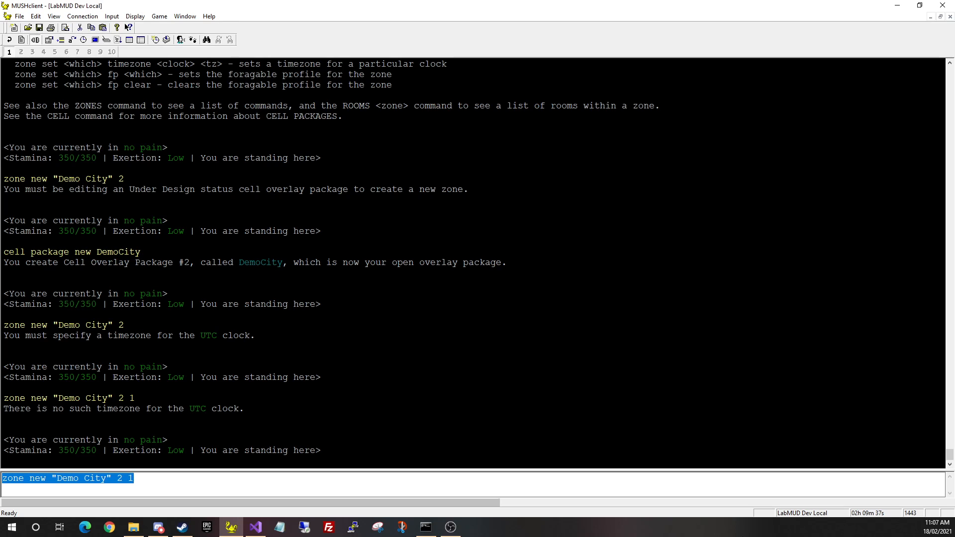
{"action": "key", "text": "Right"}
{"action": "key", "text": "BackSpace"}
{"action": "type", "text": "utc"}
{"action": "key", "text": "Return"}
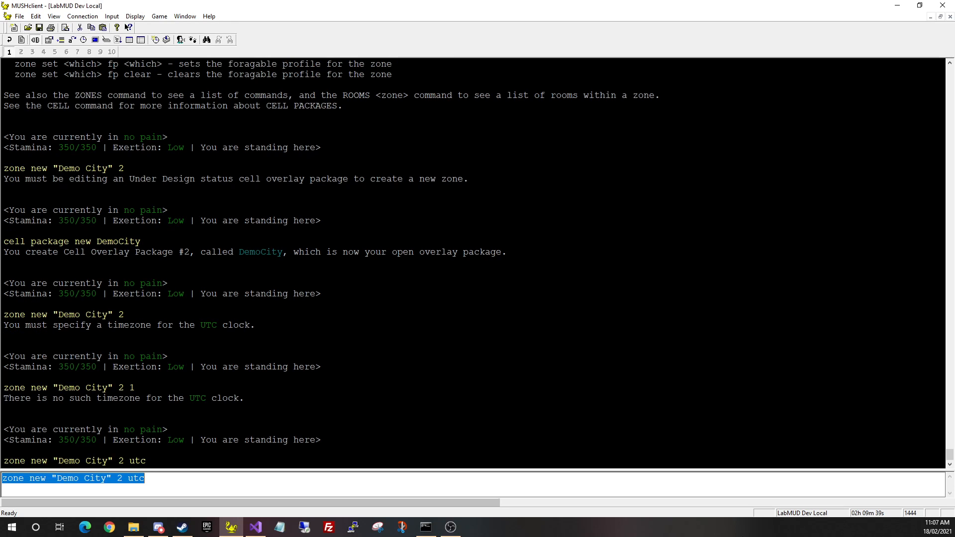
{"action": "key", "text": "BackSpace"}
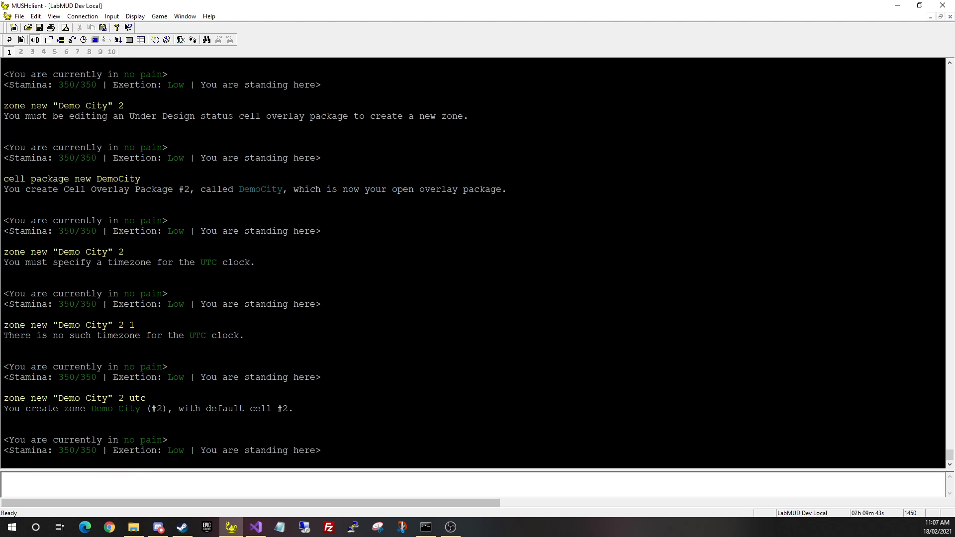
List the zones, showing OOC and Demo City both at 10:34:49 a.m UTC on 1/1/550
{"action": "type", "text": "zones"}
{"action": "key", "text": "Return"}
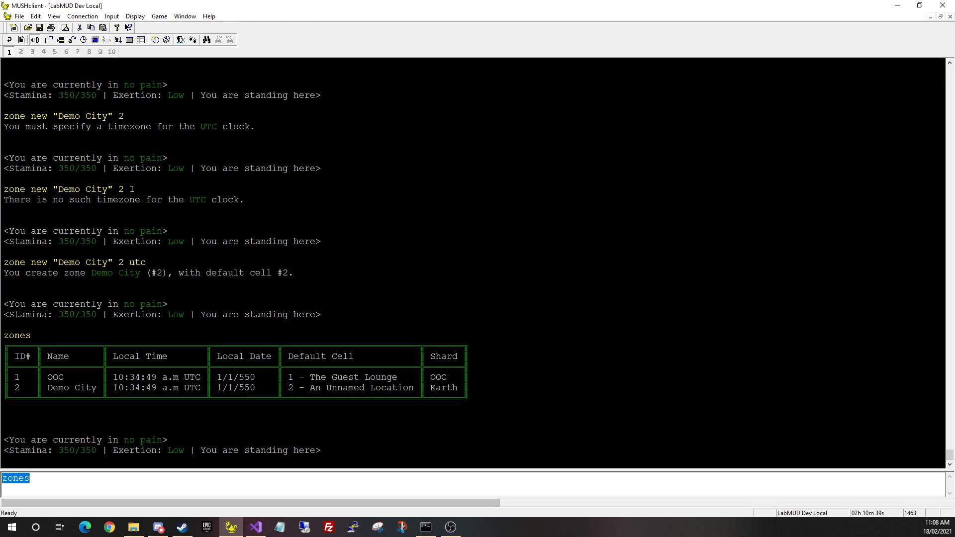
Teleport to cell 2, An Unnamed Location, with 'goto 2'
{"action": "key", "text": "BackSpace"}
{"action": "type", "text": "goto 2"}
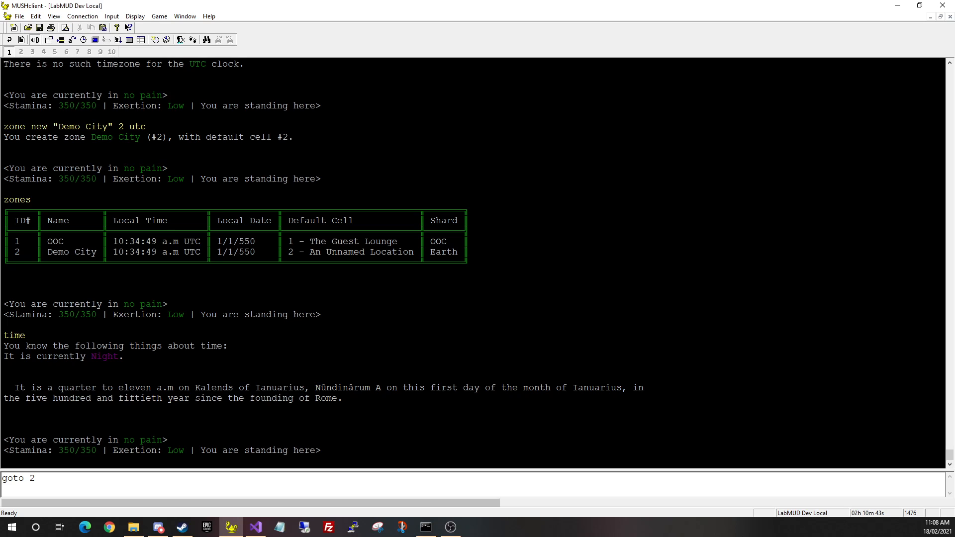
{"action": "key", "text": "Return"}
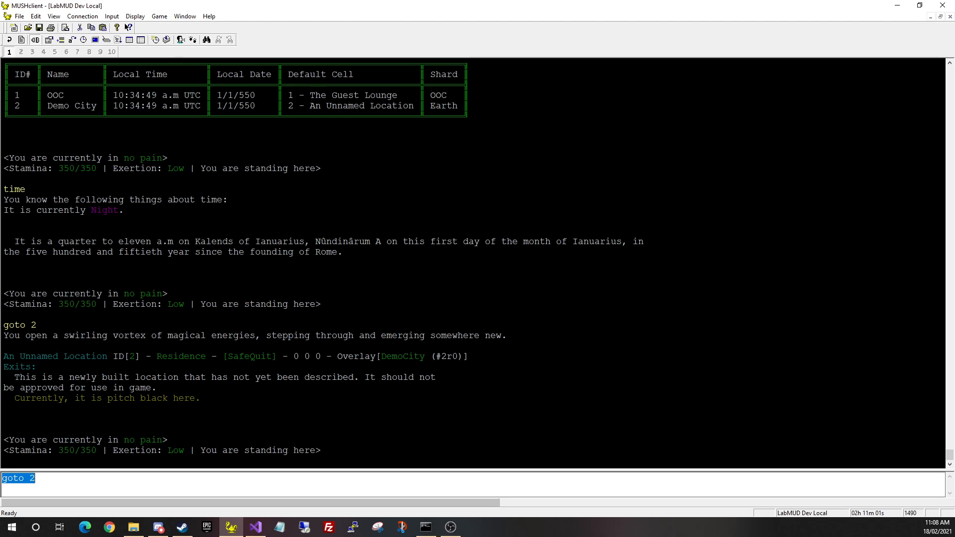
Highlight the room's name, empty exits, placeholder description, darkness line, ID[2], Residence terrain and 0 0 0 coordinates
{"action": "key", "text": "BackSpace"}
{"action": "left_click_drag", "start_coordinate": [3, 356], "coordinate": [105, 356]}
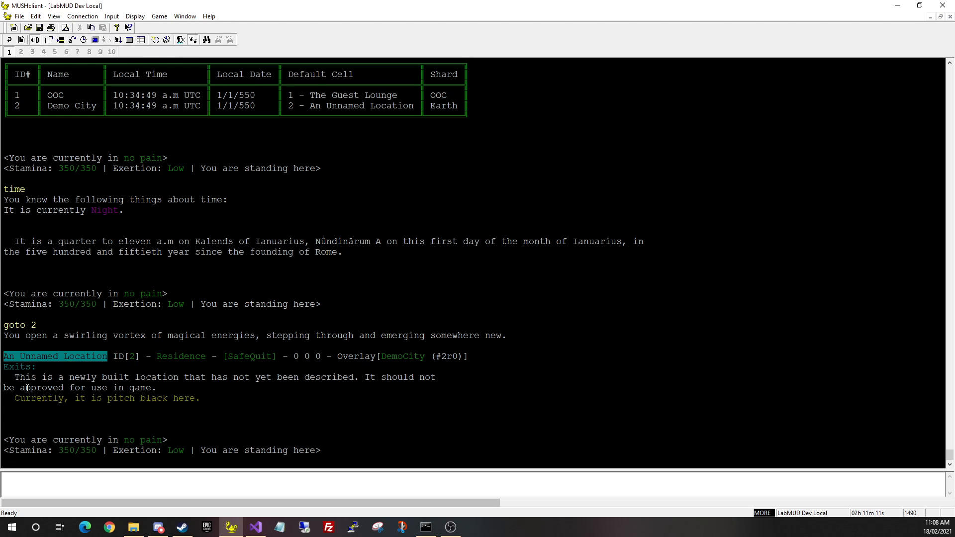
{"action": "left_click_drag", "start_coordinate": [4, 367], "coordinate": [157, 388]}
{"action": "left_click", "coordinate": [18, 374]}
{"action": "left_click", "coordinate": [115, 408]}
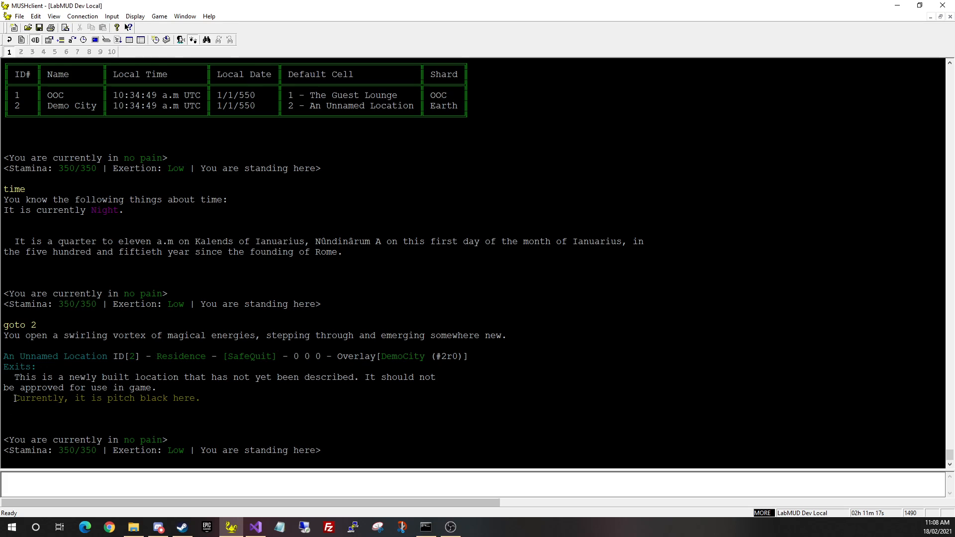
{"action": "left_click_drag", "start_coordinate": [15, 398], "coordinate": [234, 396]}
{"action": "left_click", "coordinate": [234, 396]}
{"action": "left_click_drag", "start_coordinate": [112, 357], "coordinate": [480, 351]}
{"action": "left_click", "coordinate": [138, 358]}
{"action": "left_click", "coordinate": [276, 357]}
{"action": "left_click", "coordinate": [355, 356]}
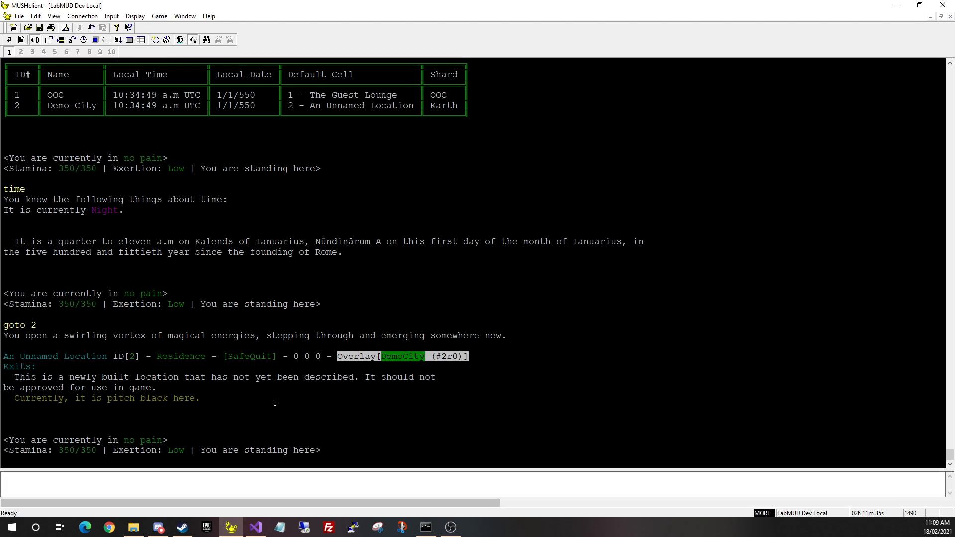
{"action": "left_click", "coordinate": [184, 417]}
{"action": "left_click", "coordinate": [52, 485]}
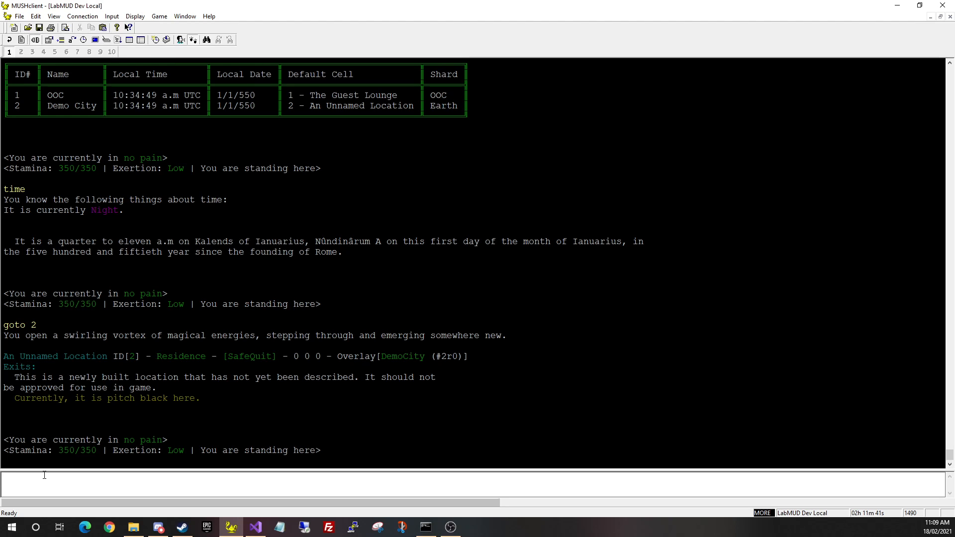
{"action": "key", "text": "Page_Up"}
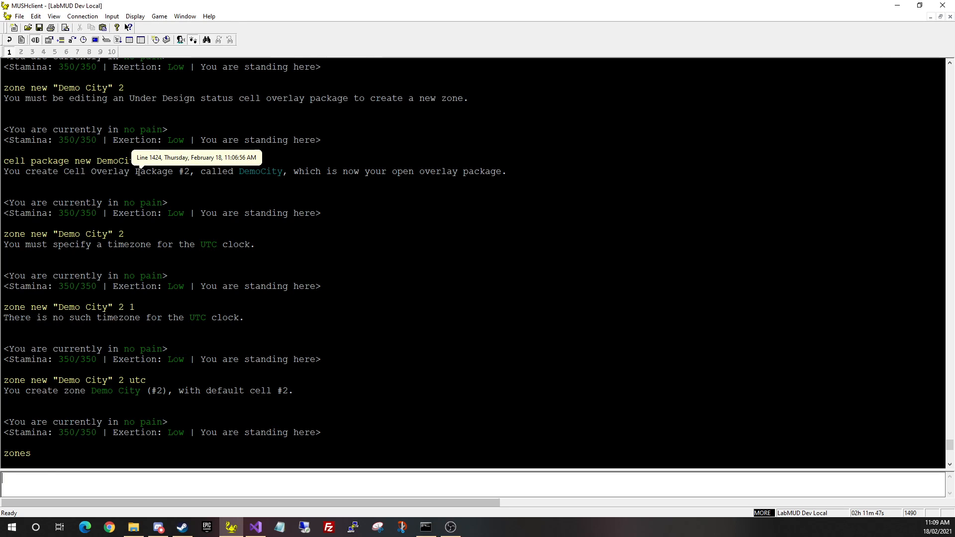
List cell packages with 'cell package list', showing DemoCity Under Design beside CoreData Autogenerated
{"action": "key", "text": "Page_Down"}
{"action": "type", "text": "ce"}
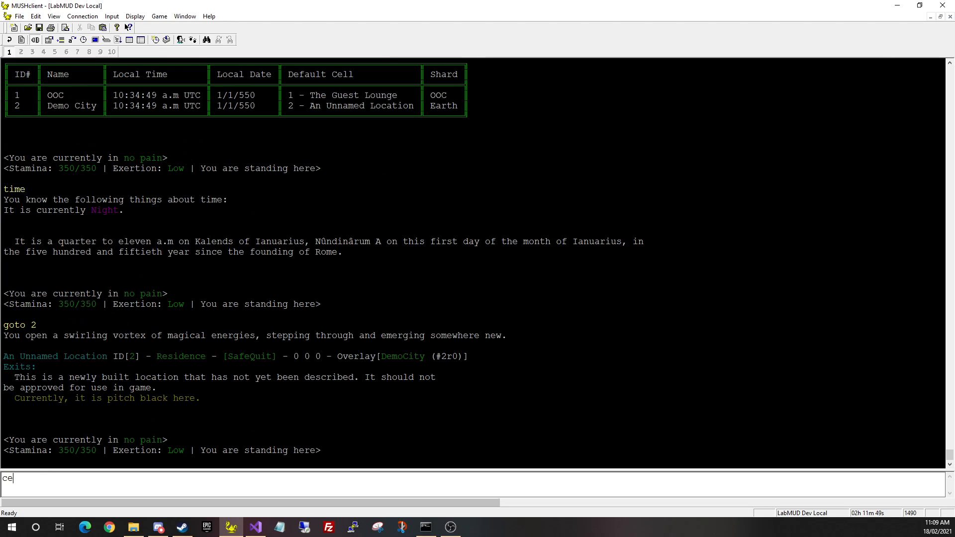
{"action": "type", "text": "ll packages"}
{"action": "key", "text": "Return"}
{"action": "key", "text": "End"}
{"action": "key", "text": "BackSpace"}
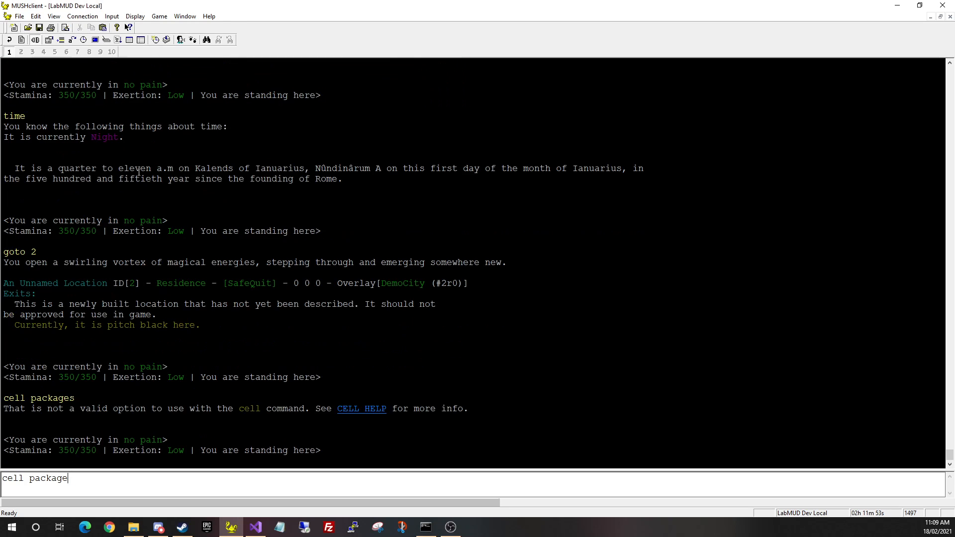
{"action": "type", "text": "list"}
{"action": "key", "text": "Return"}
{"action": "key", "text": "BackSpace"}
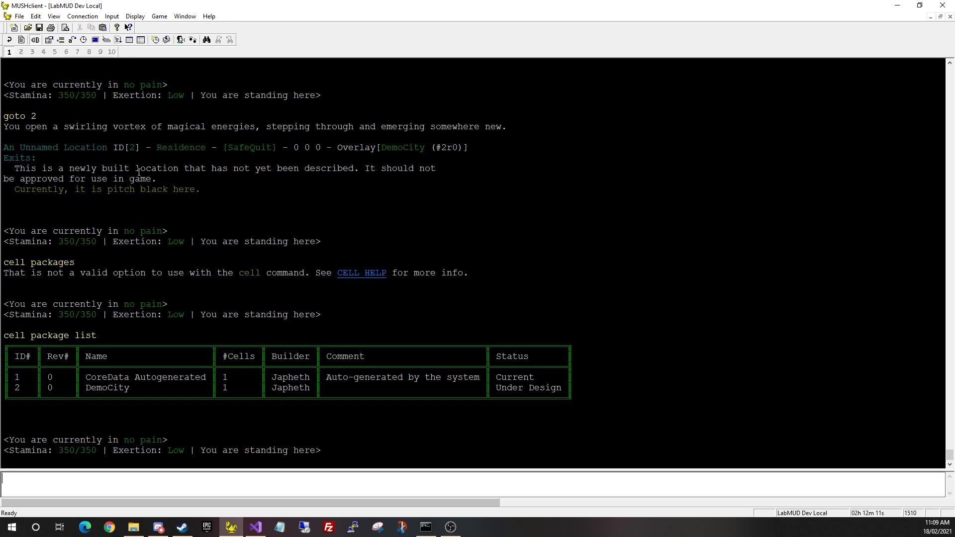
{"action": "type", "text": "cell set name The Twon"}
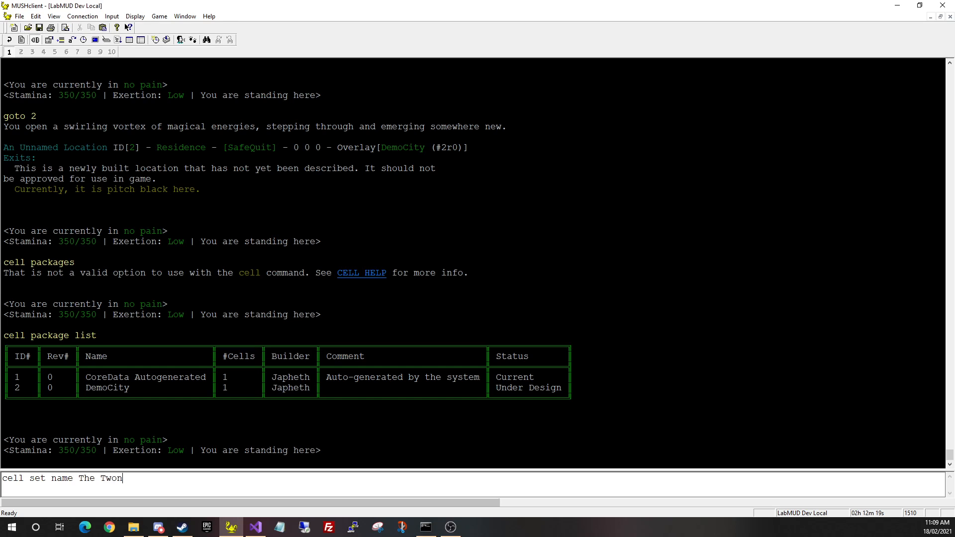
Name the cell 'The Forum' with 'cell set name'
{"action": "key", "text": "BackSpace"}
{"action": "key", "text": "BackSpace"}
{"action": "key", "text": "BackSpace"}
{"action": "key", "text": "BackSpace"}
{"action": "type", "text": "Foru"}
{"action": "key", "text": "BackSpace"}
{"action": "key", "text": "BackSpace"}
{"action": "key", "text": "BackSpace"}
{"action": "type", "text": "orum"}
{"action": "key", "text": "Return"}
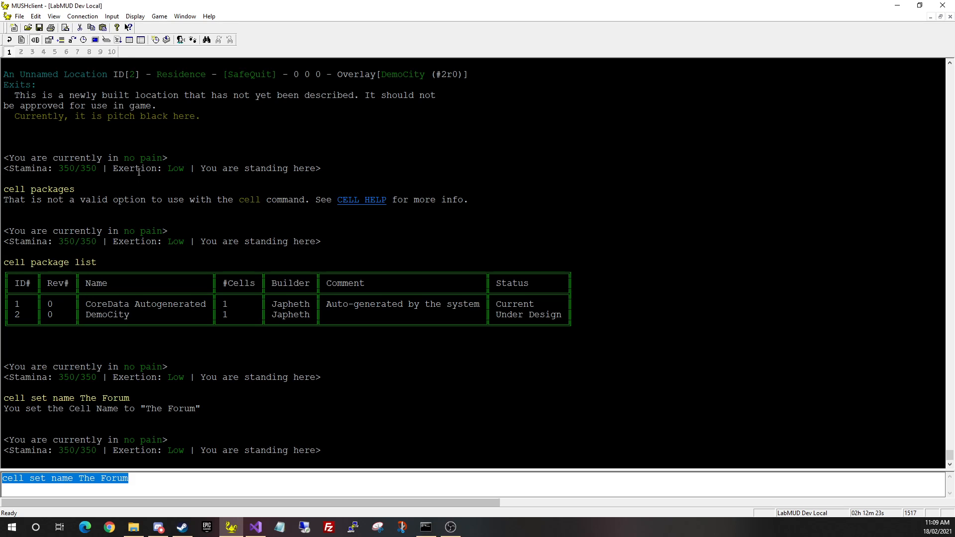
Describe the cell: 'This is a forum where people buy and sell goods and public notices are posted.'
{"action": "type", "text": "cell "}
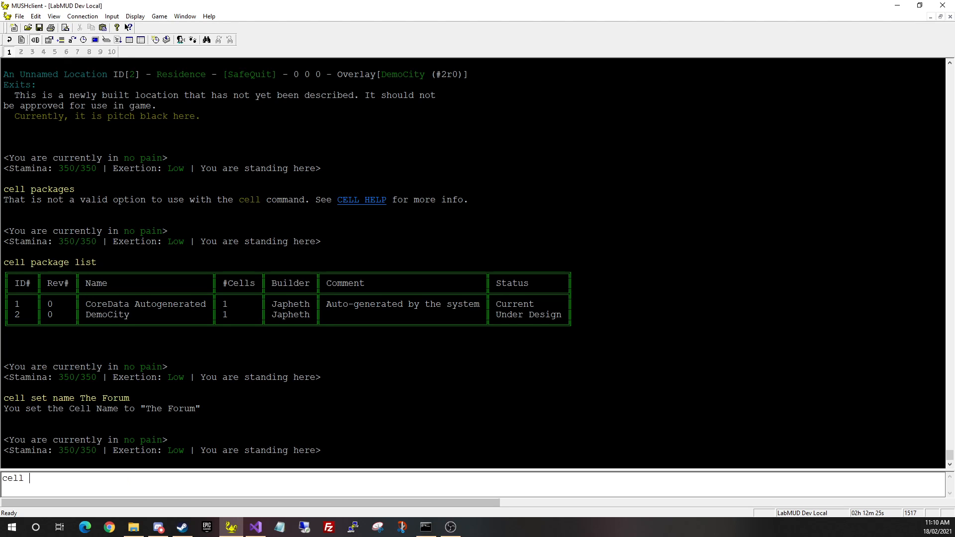
{"action": "type", "text": "set desc"}
{"action": "key", "text": "Return"}
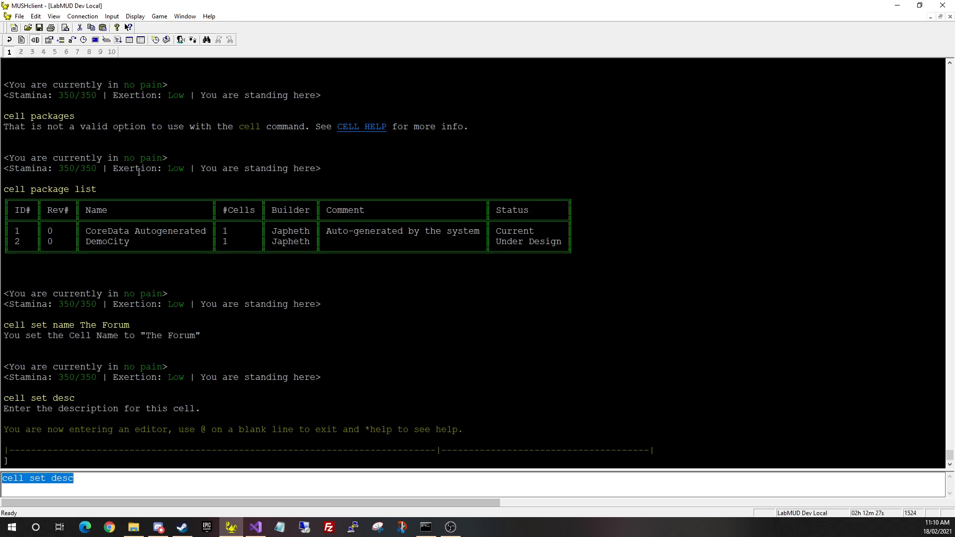
{"action": "key", "text": "BackSpace"}
{"action": "type", "text": "This i"}
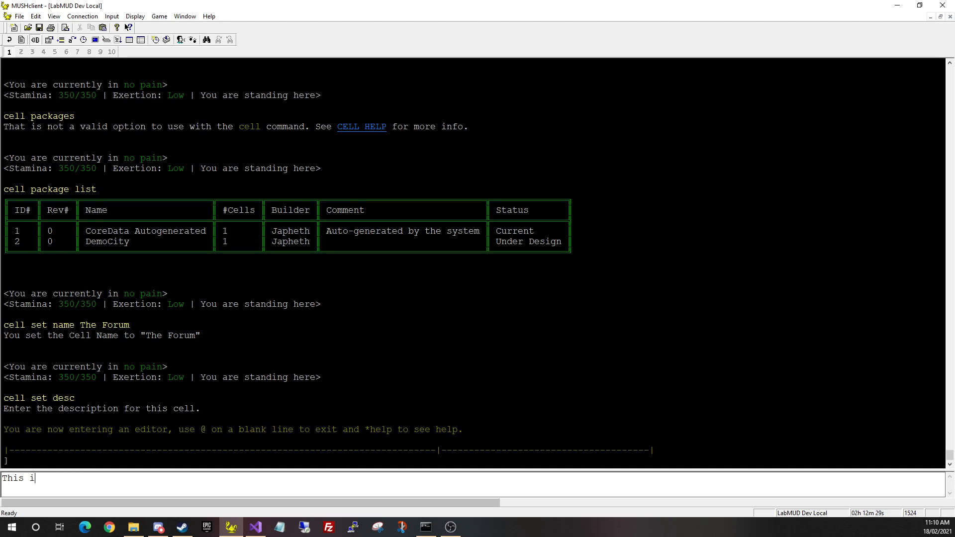
{"action": "type", "text": "s a forum where people buy and slel"}
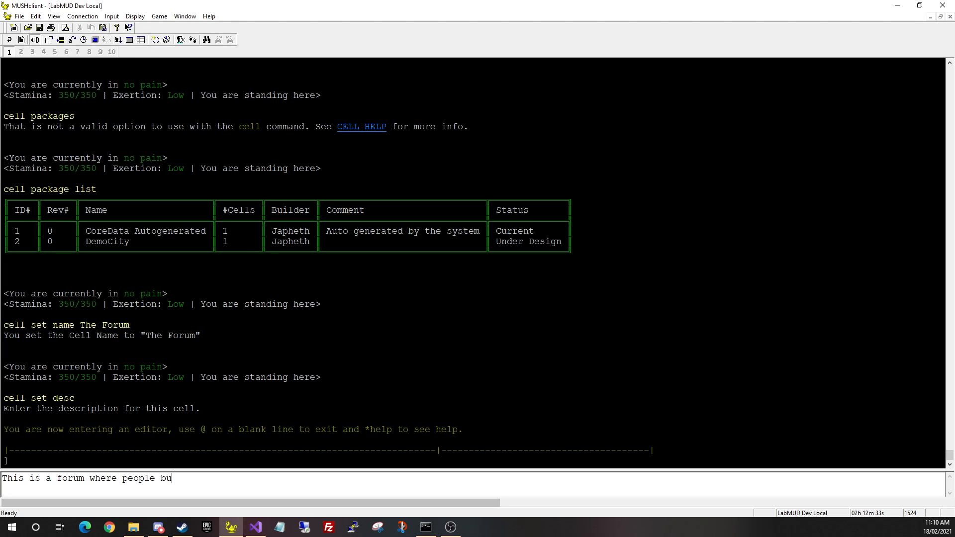
{"action": "key", "text": "BackSpace"}
{"action": "key", "text": "BackSpace"}
{"action": "key", "text": "BackSpace"}
{"action": "type", "text": "ell goods and public notices are posted."}
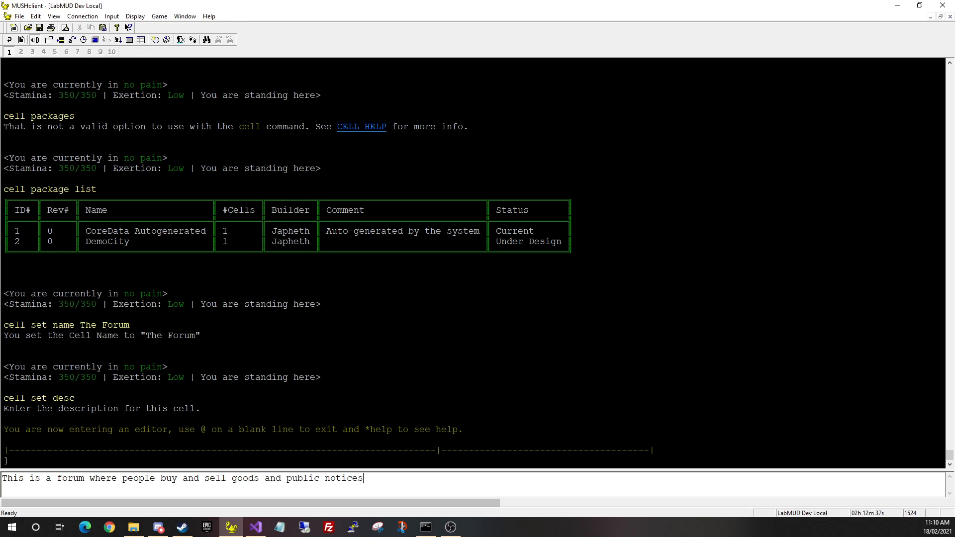
{"action": "key", "text": "Return"}
{"action": "type", "text": "@"}
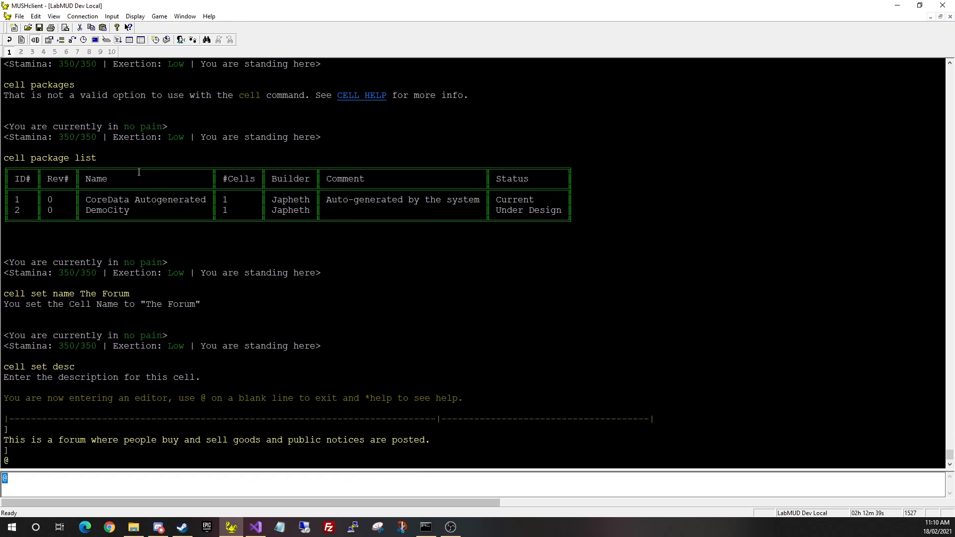
{"action": "key", "text": "Return"}
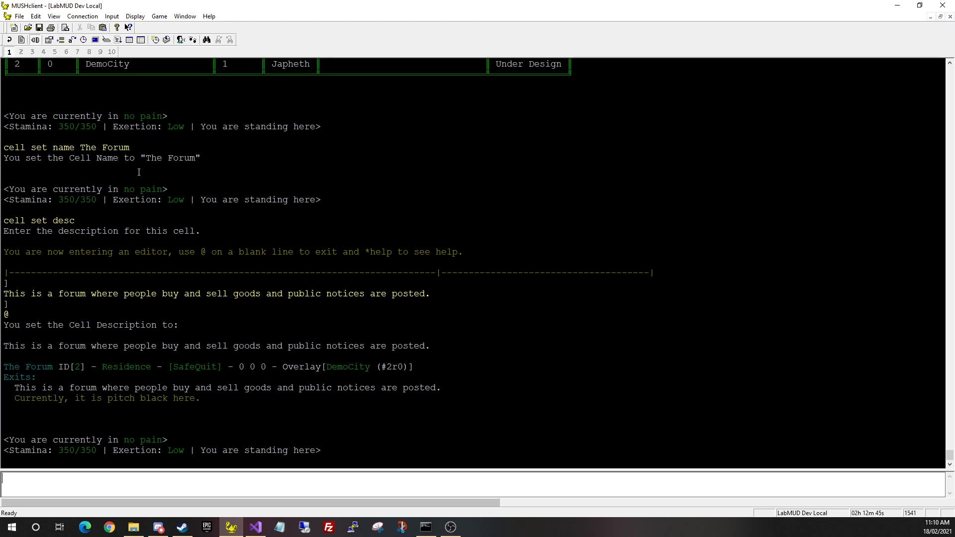
{"action": "type", "text": "cell set terrain forum"}
Set the cell's terrain to forum with 'cell set terrain forum' and look to confirm the change
{"action": "key", "text": "Return"}
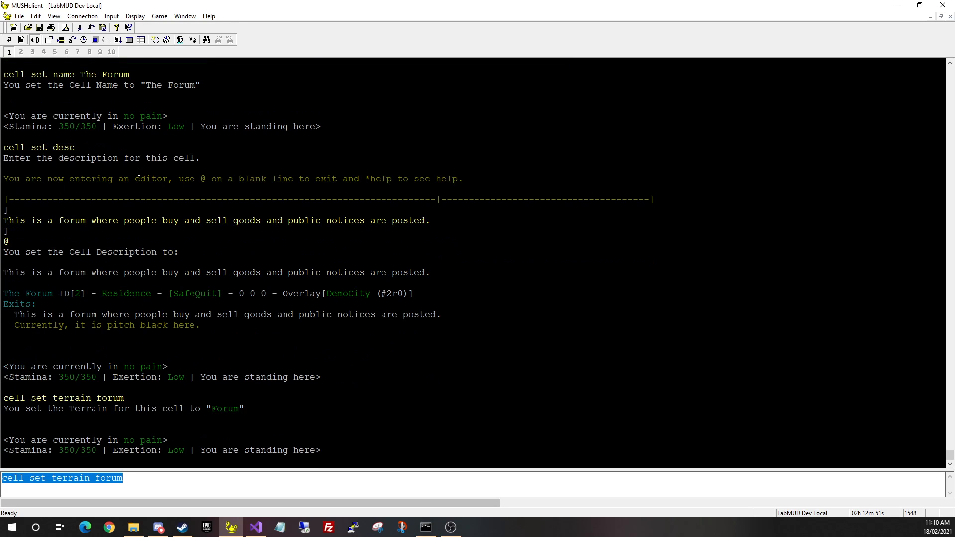
{"action": "key", "text": "BackSpace"}
{"action": "type", "text": "look"}
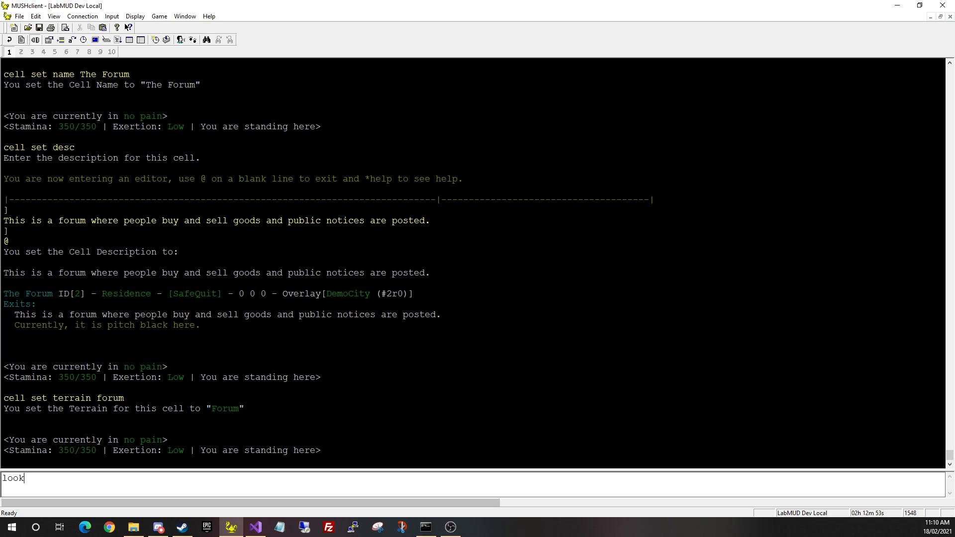
{"action": "key", "text": "Return"}
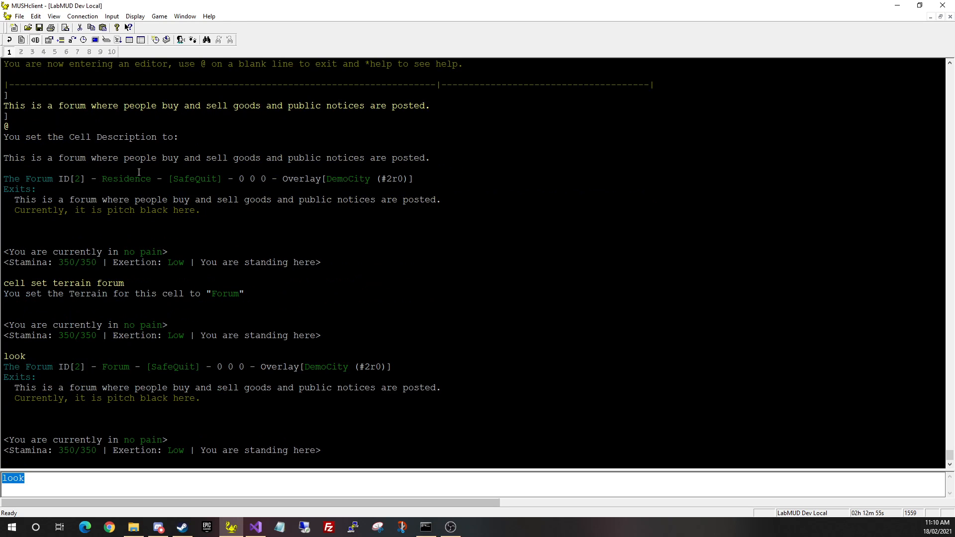
{"action": "key", "text": "BackSpace"}
{"action": "type", "text": "show terrains"}
{"action": "key", "text": "Return"}
{"action": "key", "text": "BackSpace"}
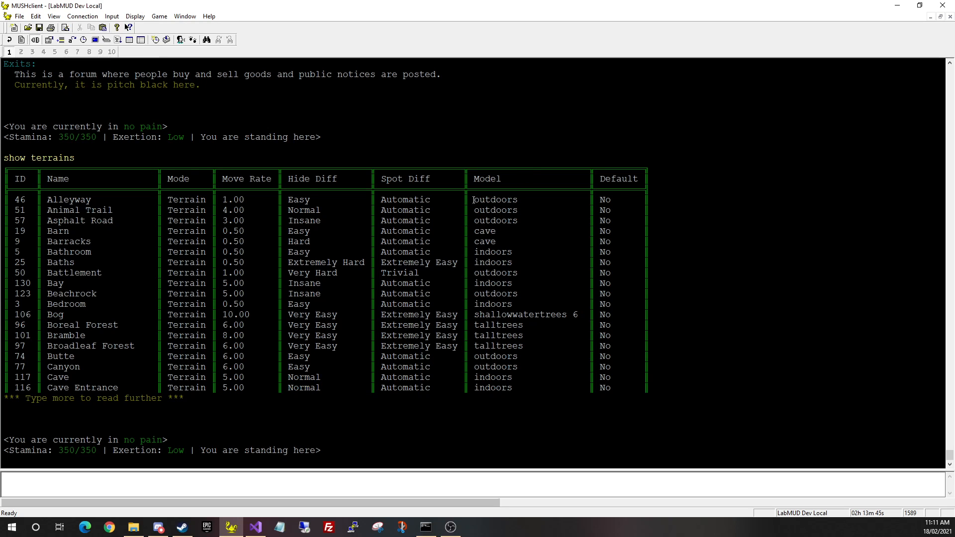
{"action": "left_click_drag", "start_coordinate": [474, 200], "coordinate": [519, 204]}
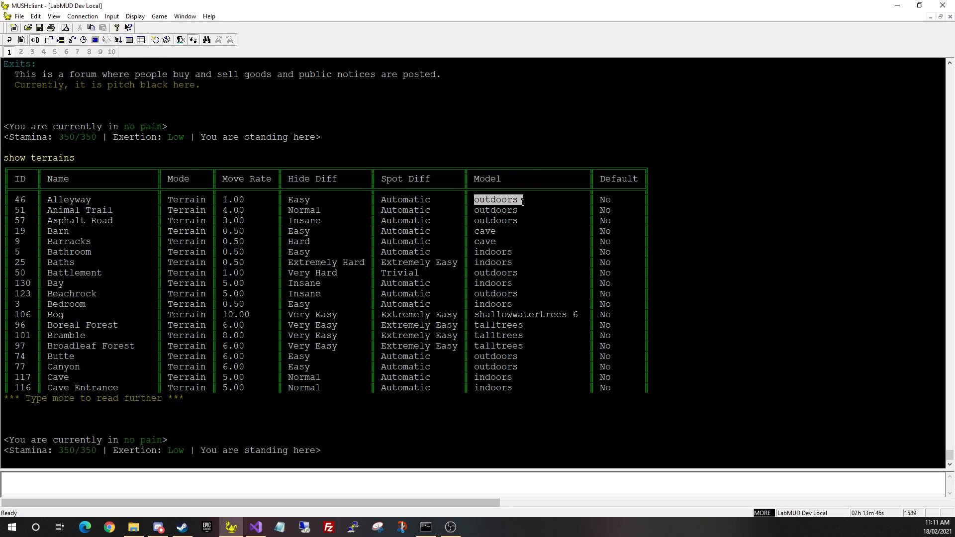
{"action": "left_click", "coordinate": [504, 260]}
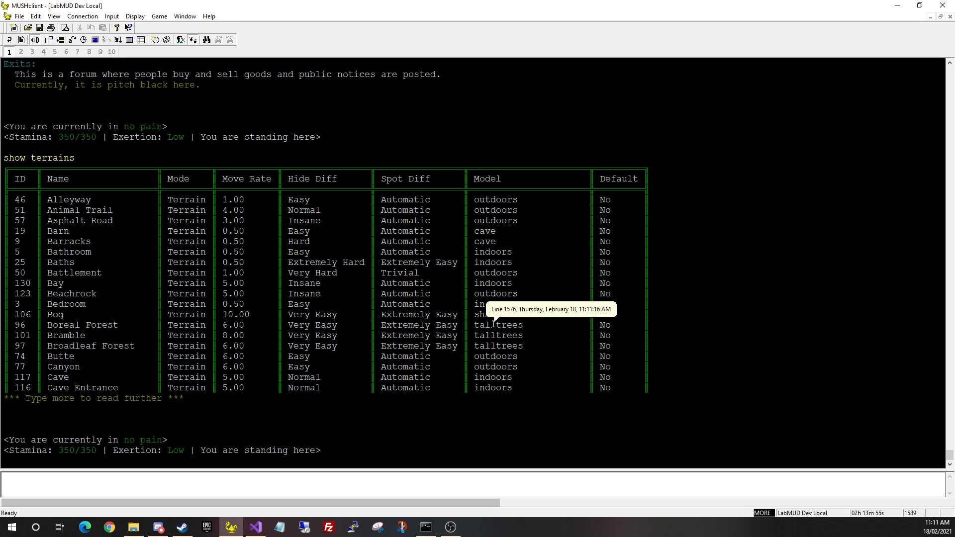
{"action": "left_click_drag", "start_coordinate": [523, 200], "coordinate": [473, 201]}
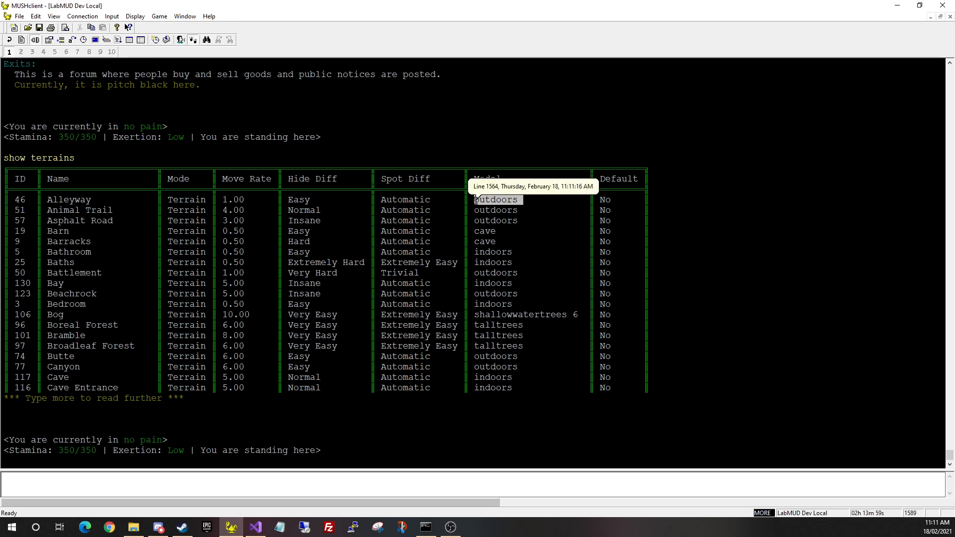
{"action": "left_click", "coordinate": [483, 213]}
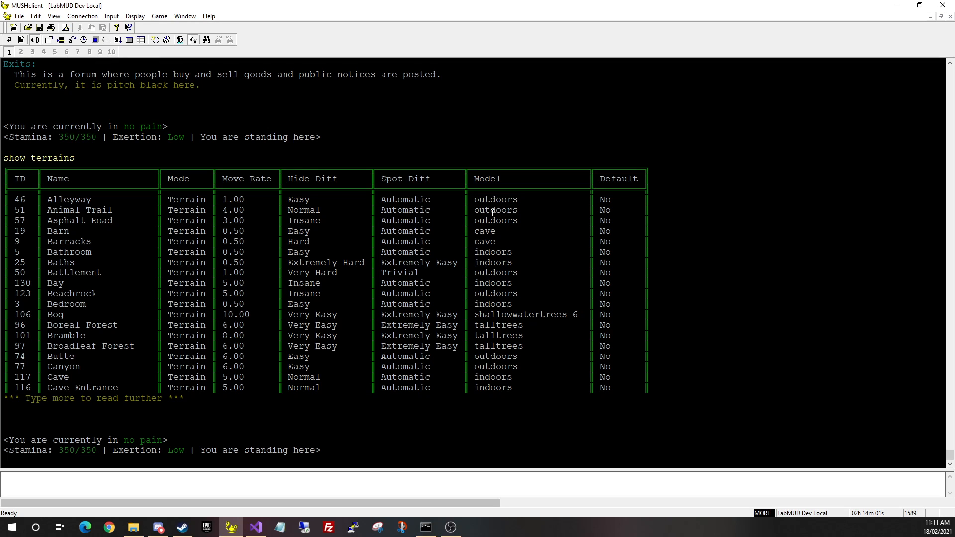
{"action": "mouse_move", "coordinate": [501, 231]}
{"action": "left_mouse_down"}
{"action": "mouse_move", "coordinate": [474, 230]}
{"action": "mouse_move", "coordinate": [503, 231]}
{"action": "left_mouse_up"}
{"action": "left_click_drag", "start_coordinate": [512, 264], "coordinate": [512, 302]}
{"action": "left_click", "coordinate": [512, 302]}
{"action": "left_click_drag", "start_coordinate": [566, 316], "coordinate": [476, 317]}
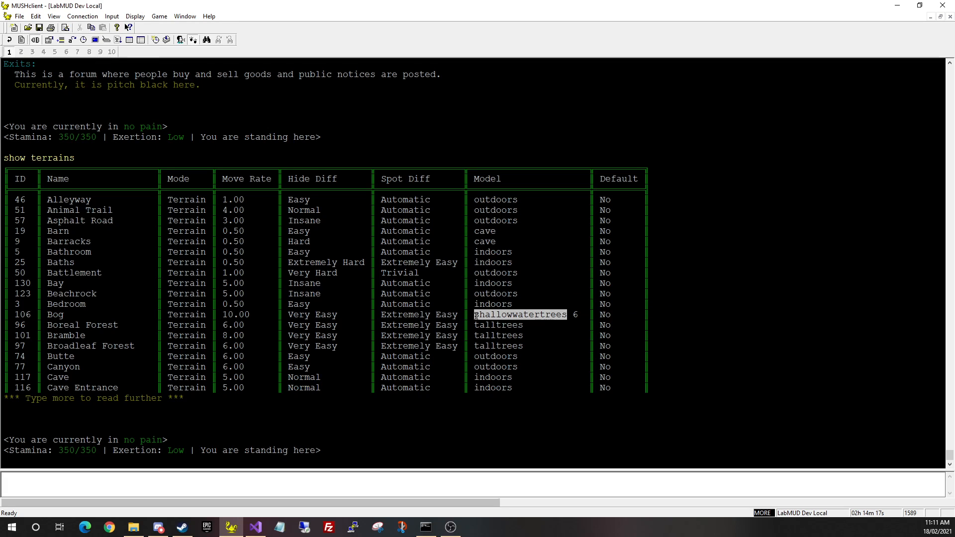
{"action": "left_click", "coordinate": [575, 317]}
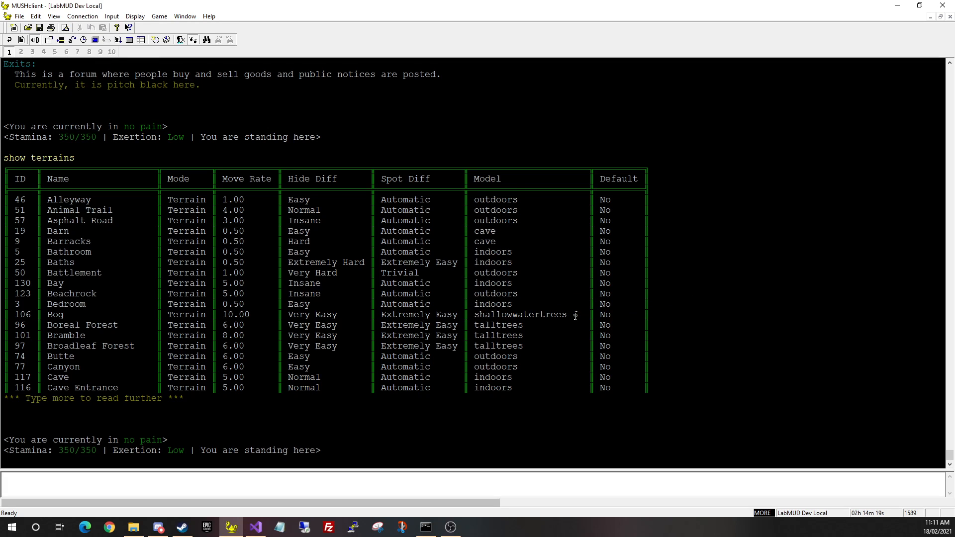
{"action": "left_click_drag", "start_coordinate": [573, 313], "coordinate": [578, 312]}
{"action": "left_click_drag", "start_coordinate": [53, 313], "coordinate": [65, 314]}
{"action": "left_click", "coordinate": [260, 355]}
{"action": "scroll", "coordinate": [425, 336], "scroll_direction": "down", "scroll_amount": 1}
Look at The Forum and try to ascend without flying
{"action": "type", "text": "look"}
{"action": "key", "text": "Return"}
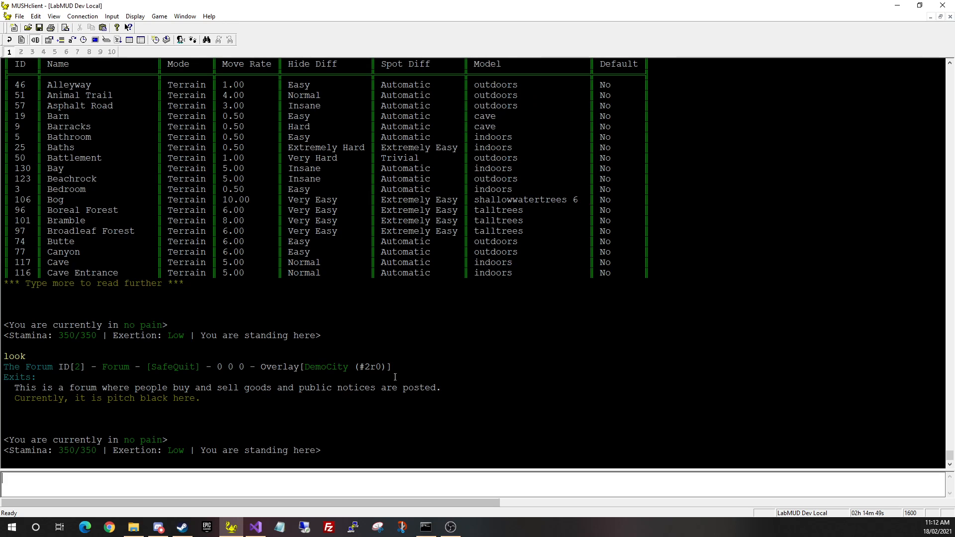
{"action": "type", "text": "ascend"}
{"action": "key", "text": "Return"}
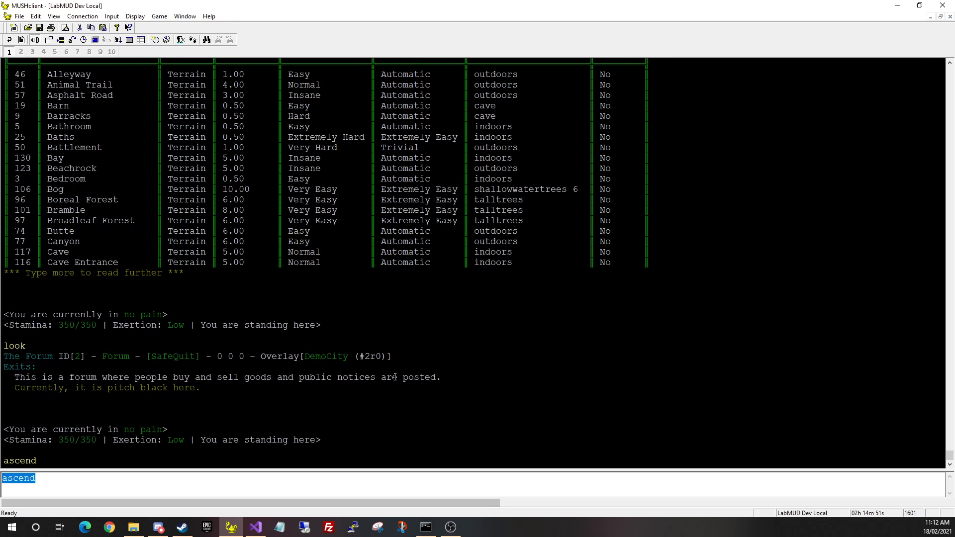
Start flying and ascend twice to high above The Forum
{"action": "type", "text": "fly"}
{"action": "key", "text": "Return"}
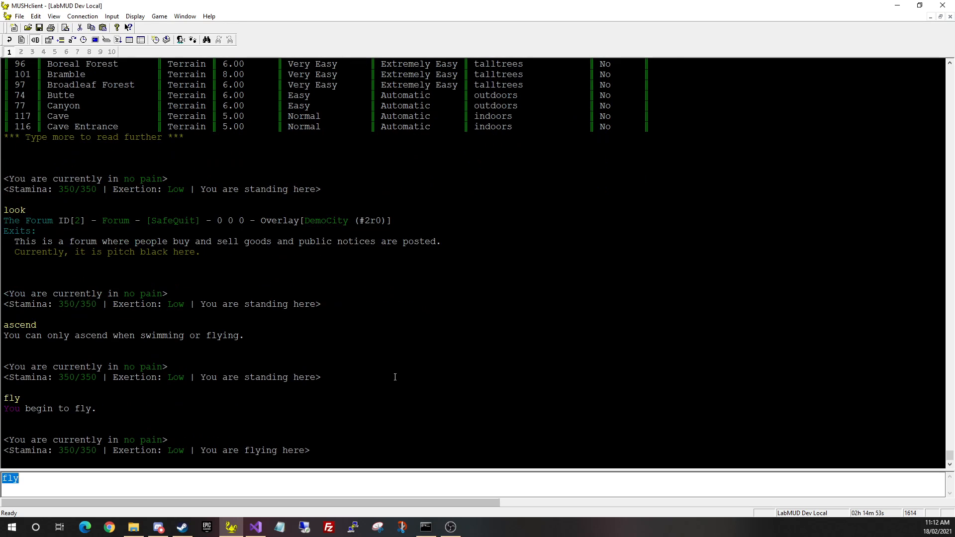
{"action": "type", "text": "ascend"}
{"action": "key", "text": "Return"}
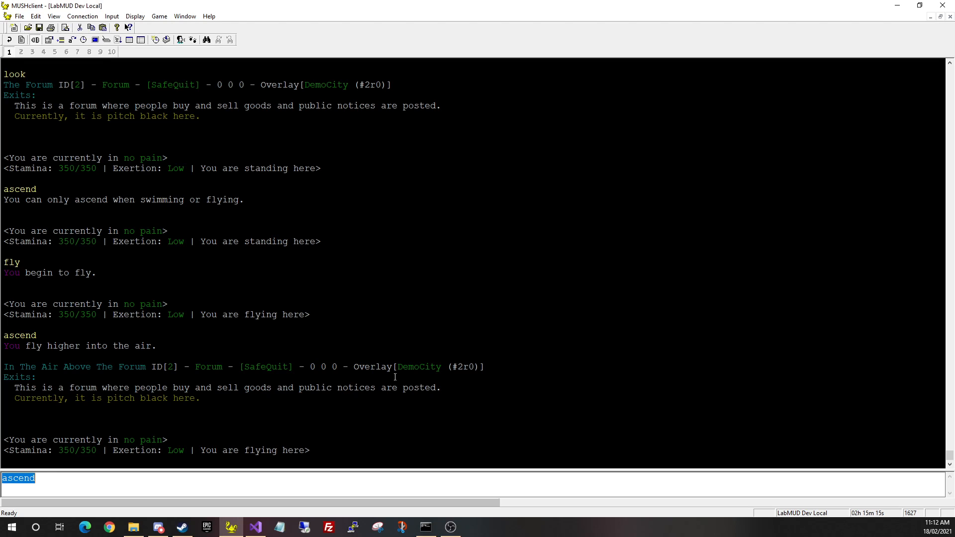
{"action": "key", "text": "Return"}
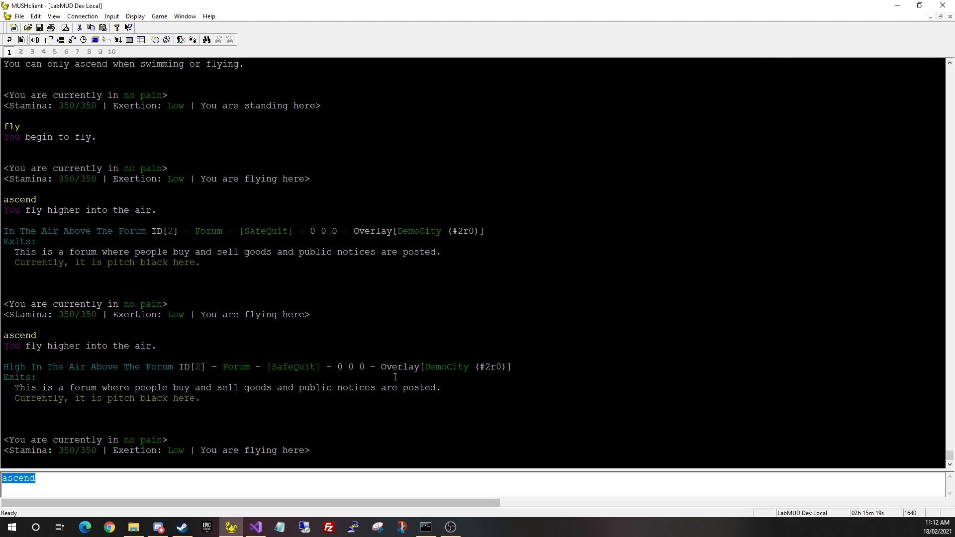
Stand in the air, toggle immwalk off, and look at the location again
{"action": "type", "text": "imm"}
{"action": "key", "text": "BackSpace"}
{"action": "key", "text": "BackSpace"}
{"action": "key", "text": "BackSpace"}
{"action": "type", "text": "stand"}
{"action": "key", "text": "Return"}
{"action": "key", "text": "BackSpace"}
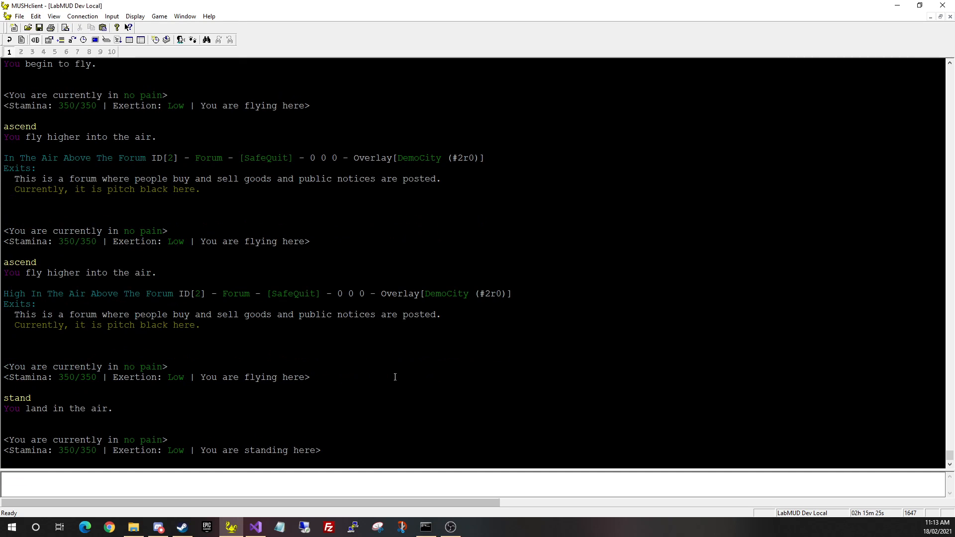
{"action": "type", "text": "immwalk"}
{"action": "key", "text": "Return"}
{"action": "key", "text": "BackSpace"}
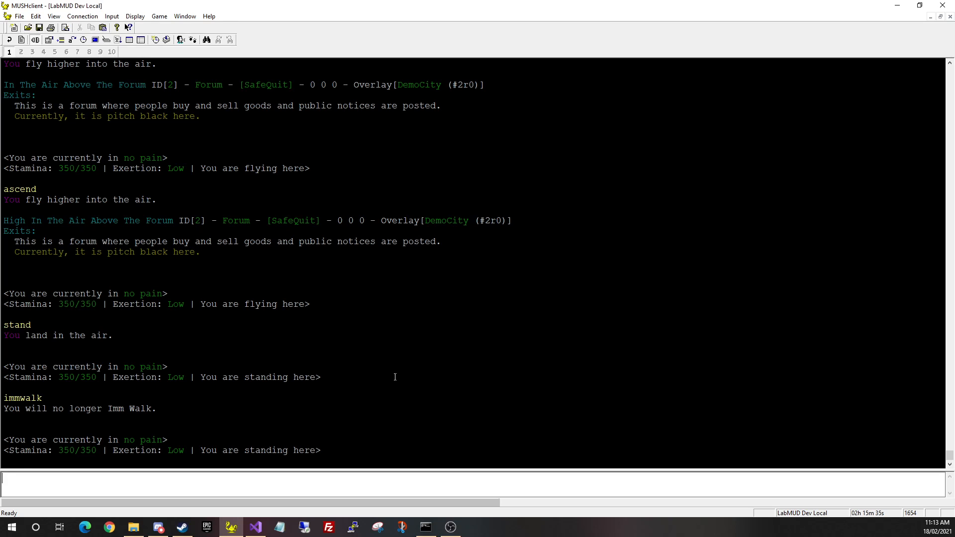
{"action": "key", "text": "KP_5"}
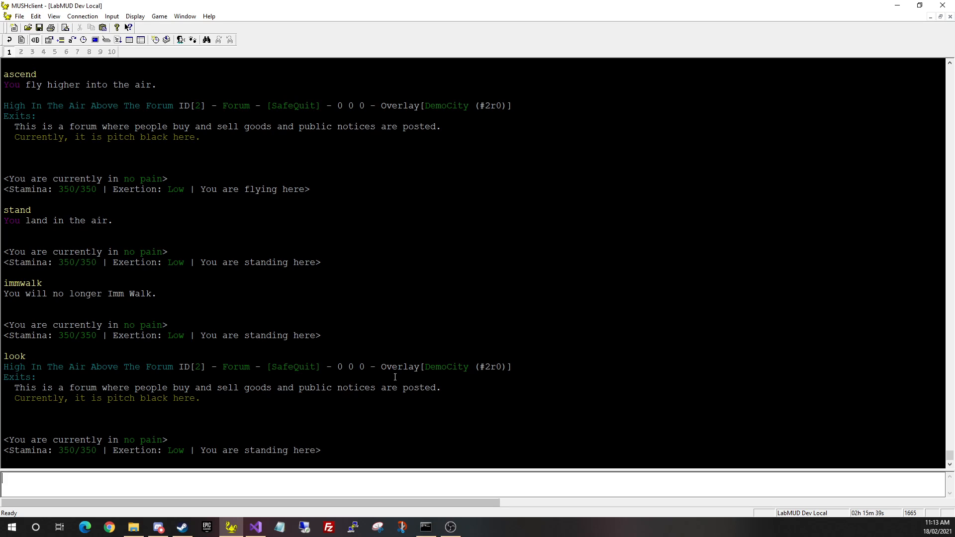
Sit, go mortal, then turn immwalk back on and become immortal again
{"action": "type", "text": "sit"}
{"action": "key", "text": "Return"}
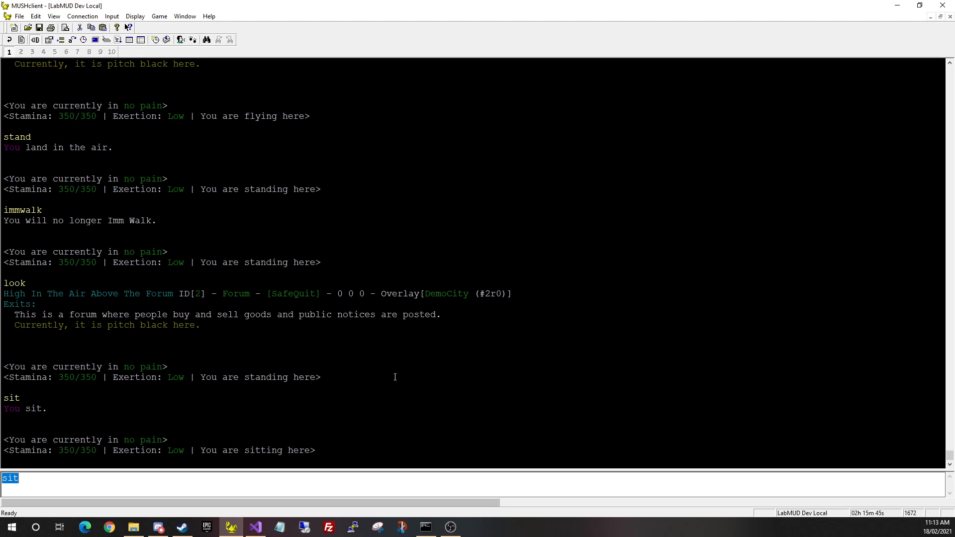
{"action": "type", "text": "mortal"}
{"action": "key", "text": "Return"}
{"action": "key", "text": "BackSpace"}
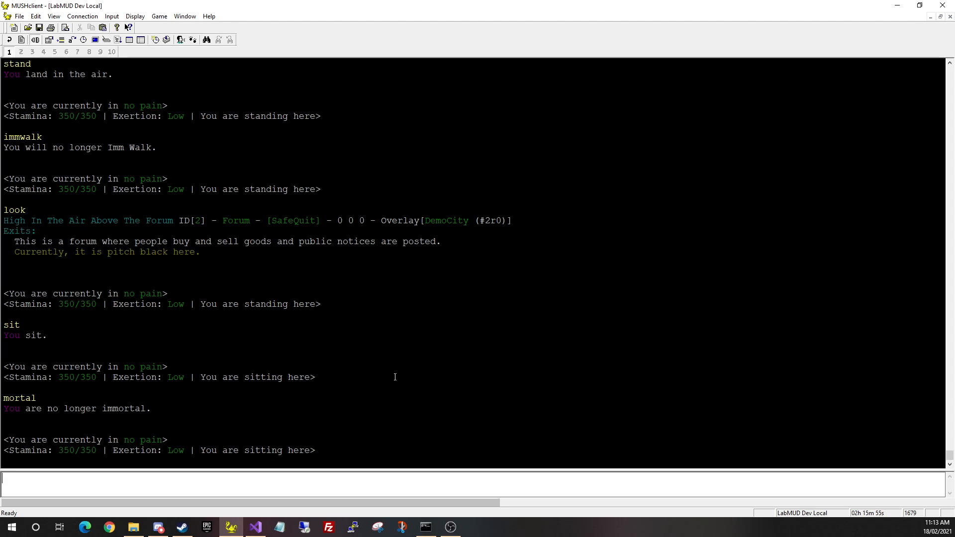
{"action": "type", "text": "immwalk"}
{"action": "key", "text": "Return"}
{"action": "type", "text": "immortal"}
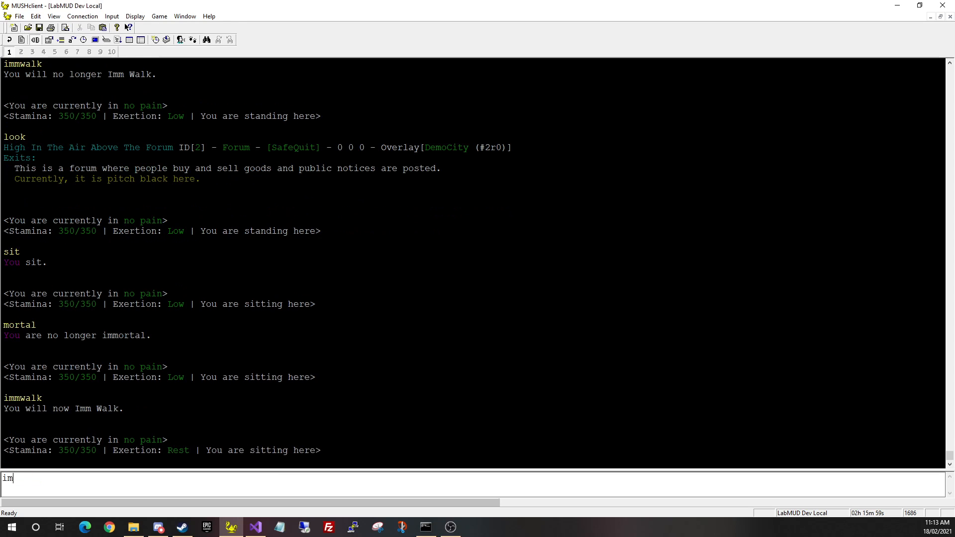
{"action": "key", "text": "Return"}
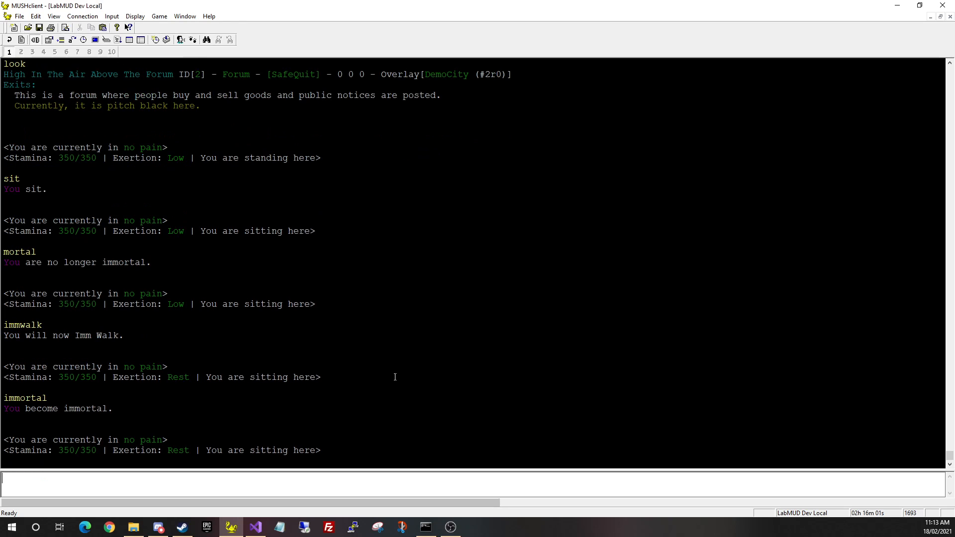
Start flying again with 'fly' after the mistyped 'flyt' and 'flty' attempts
{"action": "type", "text": "flyt"}
{"action": "key", "text": "Return"}
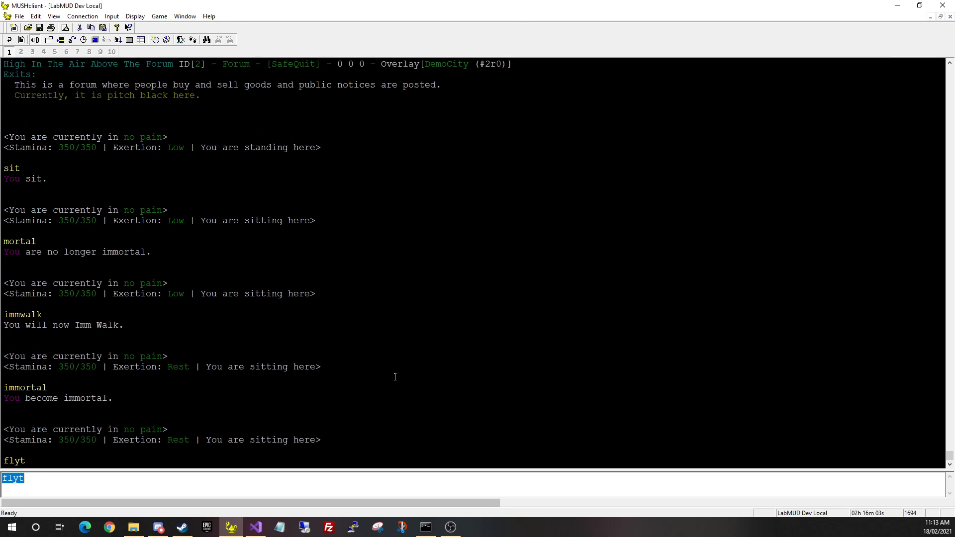
{"action": "key", "text": "Return"}
{"action": "type", "text": "flty"}
{"action": "key", "text": "Return"}
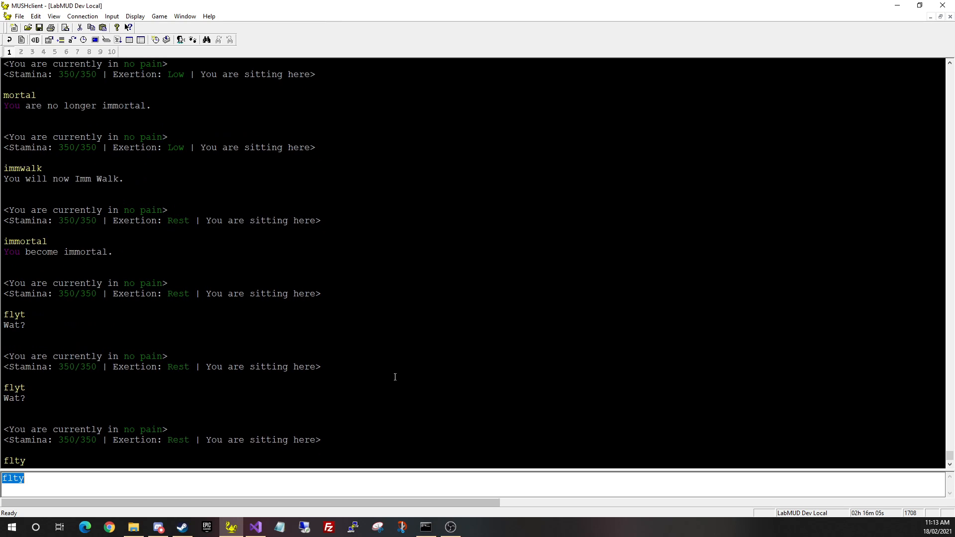
{"action": "type", "text": "fly"}
{"action": "key", "text": "Return"}
{"action": "key", "text": "BackSpace"}
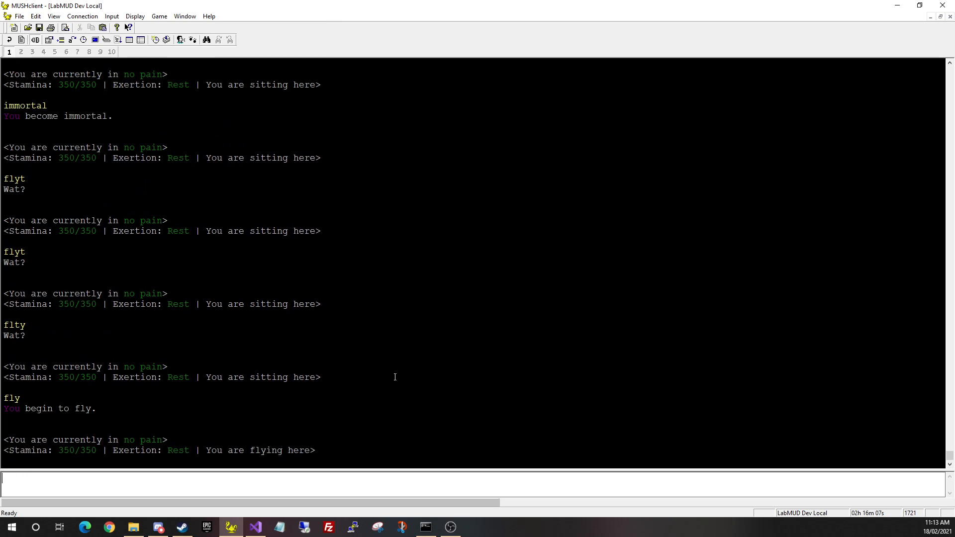
Descend from high above back down to The Forum
{"action": "type", "text": "descend"}
{"action": "key", "text": "Return"}
{"action": "key", "text": "Return"}
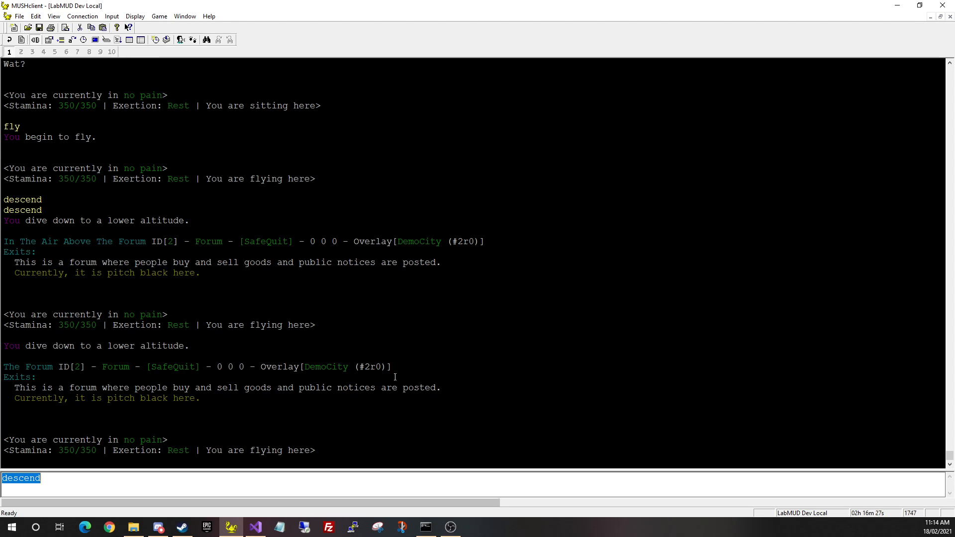
{"action": "key", "text": "BackSpace"}
{"action": "scroll", "coordinate": [238, 324], "scroll_direction": "up", "scroll_amount": 4}
{"action": "scroll", "coordinate": [340, 444], "scroll_direction": "down", "scroll_amount": 4}
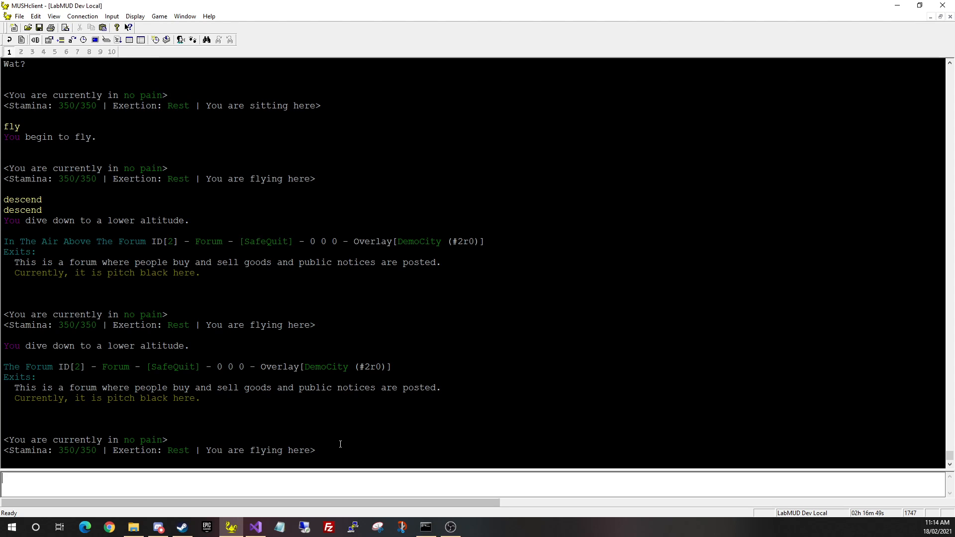
Read the cell building command help, paging on with 'more'
{"action": "type", "text": "cell"}
{"action": "key", "text": "Return"}
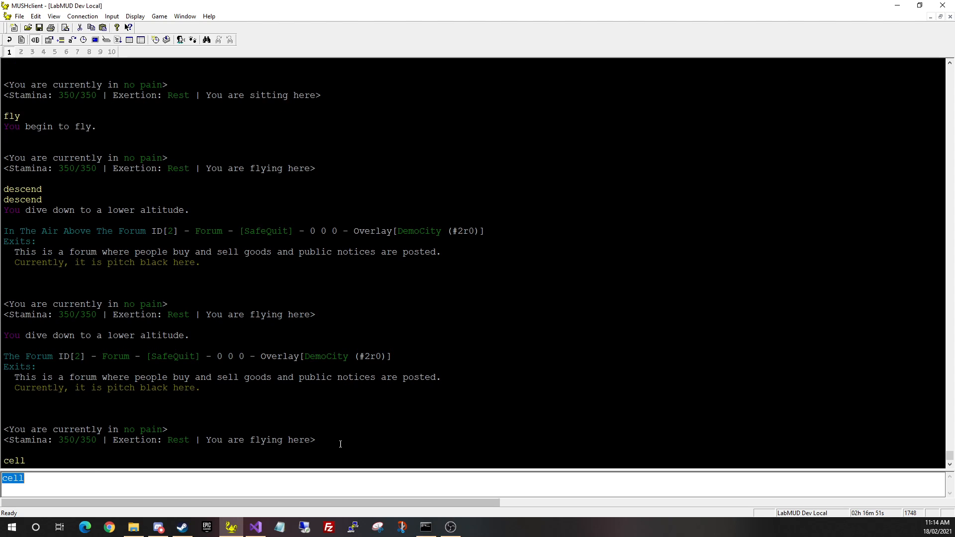
{"action": "type", "text": "more"}
{"action": "key", "text": "Return"}
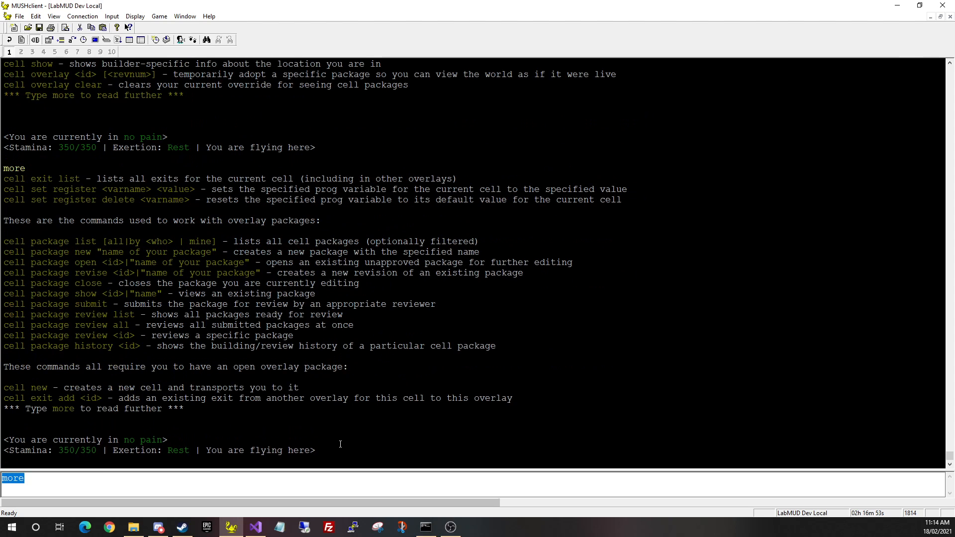
Create cell #3 with 'cell new' and move into it
{"action": "key", "text": "BackSpace"}
{"action": "type", "text": "cell new"}
{"action": "key", "text": "Return"}
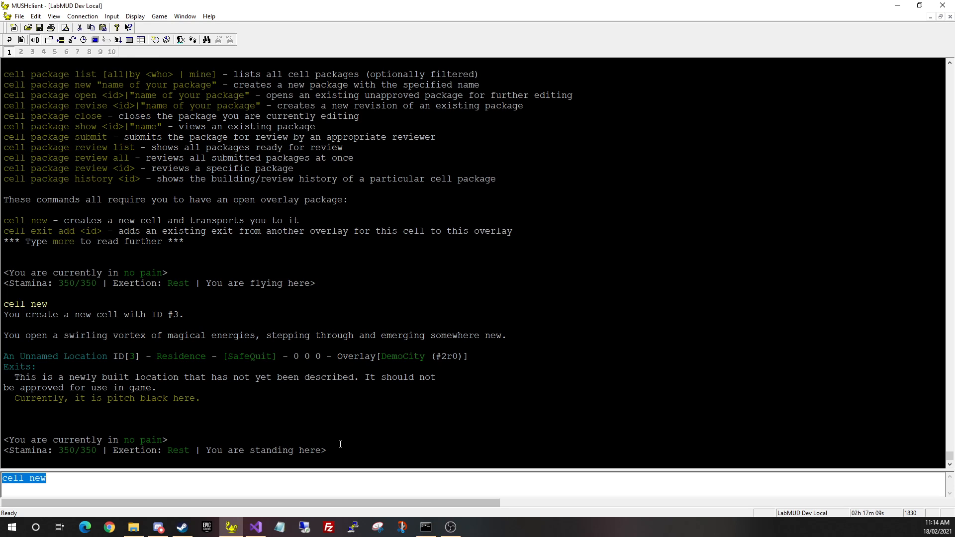
Name the new cell 'A Road' with 'cell set name A Road'
{"action": "key", "text": "BackSpace"}
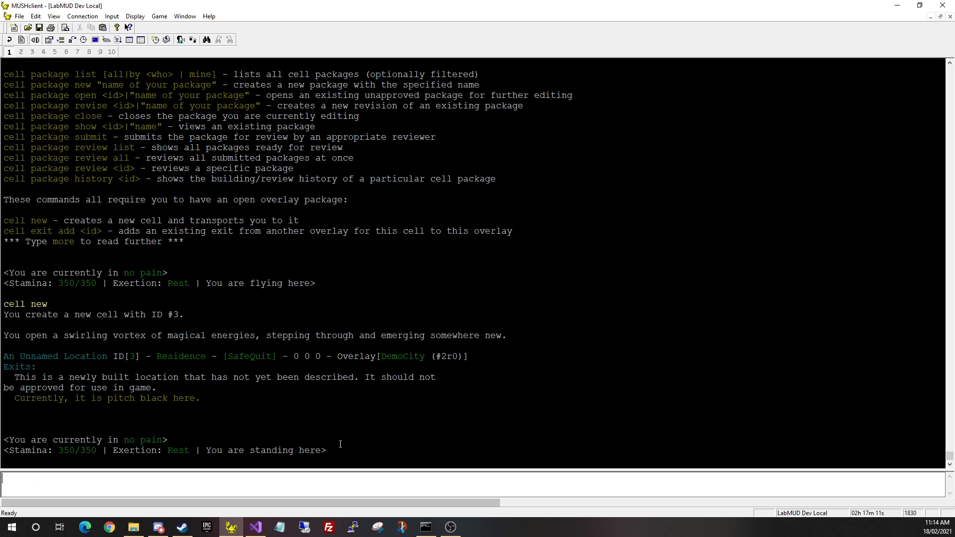
{"action": "type", "text": "cell"}
{"action": "type", "text": "set name A Road"}
{"action": "key", "text": "Return"}
Try setting the terrain to road, then list terrain types with 'show terrains'
{"action": "type", "text": "cell s"}
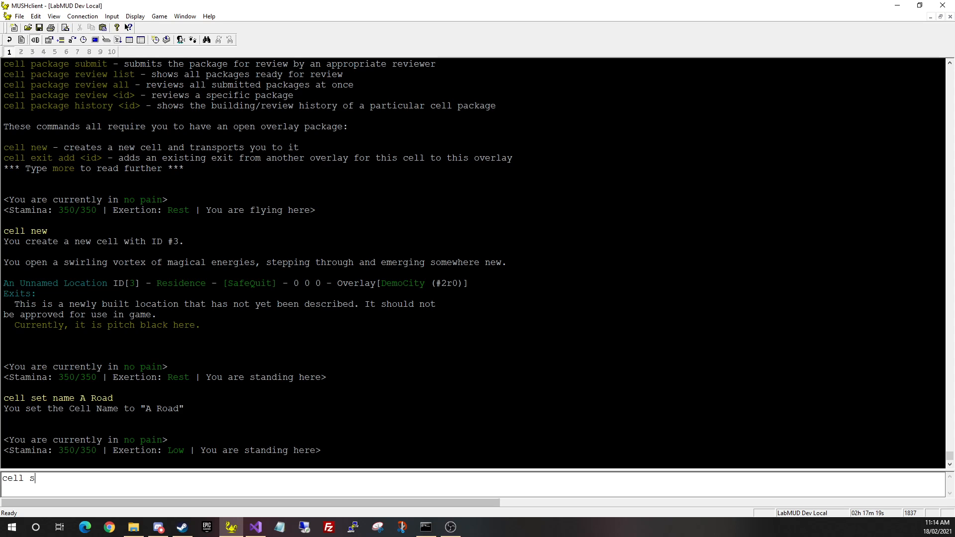
{"action": "type", "text": "et terrain road"}
{"action": "key", "text": "Return"}
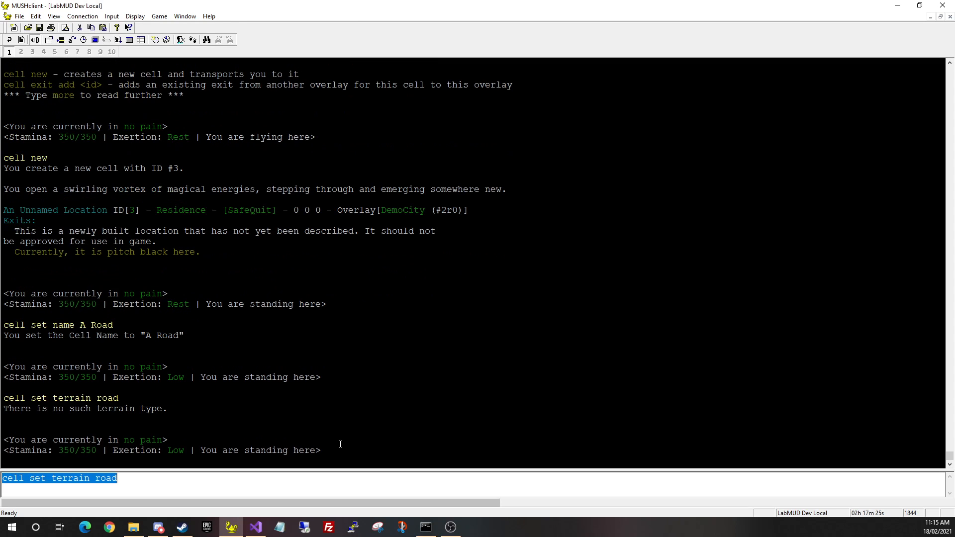
{"action": "type", "text": "show terrains"}
{"action": "key", "text": "Return"}
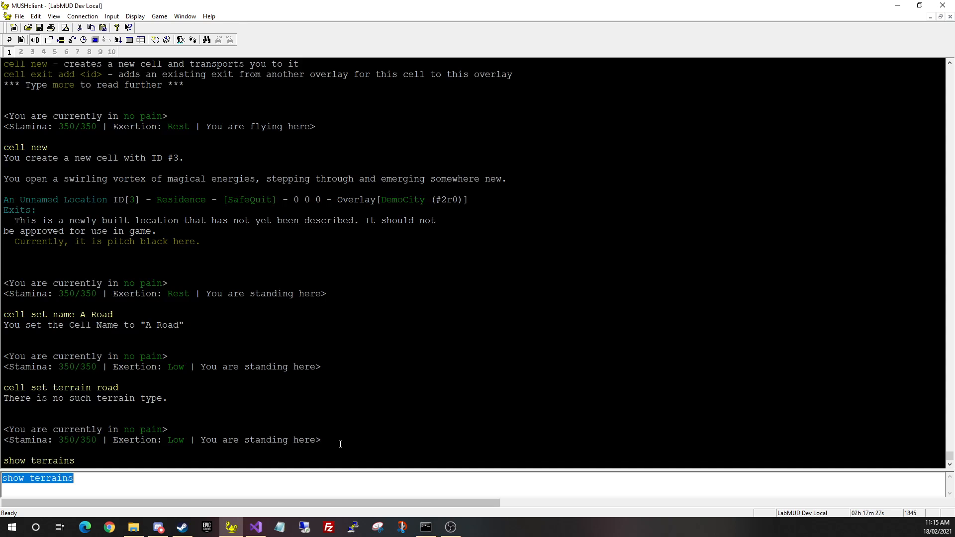
Page further through the terrain table with 'more'
{"action": "type", "text": "more"}
{"action": "key", "text": "Return"}
{"action": "key", "text": "Return"}
{"action": "key", "text": "Return"}
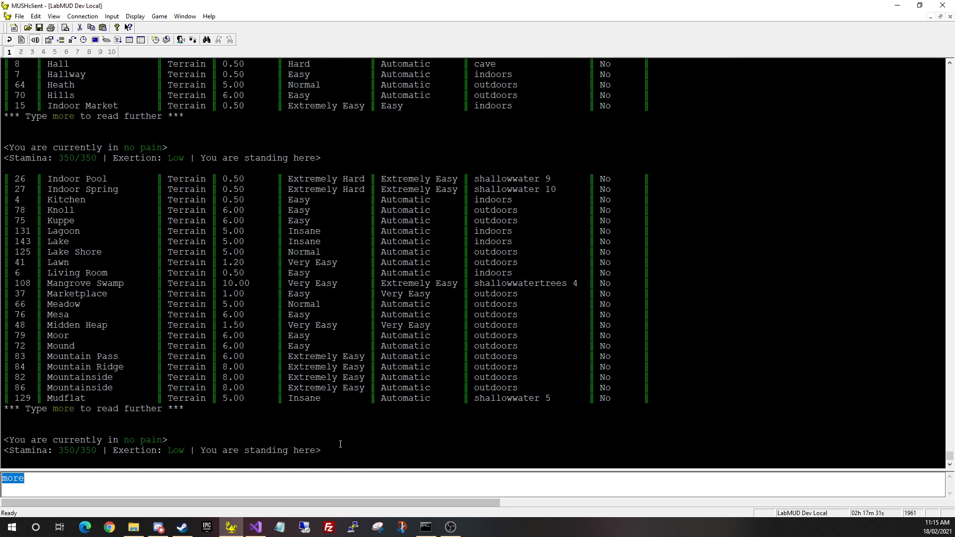
{"action": "key", "text": "BackSpace"}
{"action": "scroll", "coordinate": [340, 444], "scroll_direction": "up", "scroll_amount": 13}
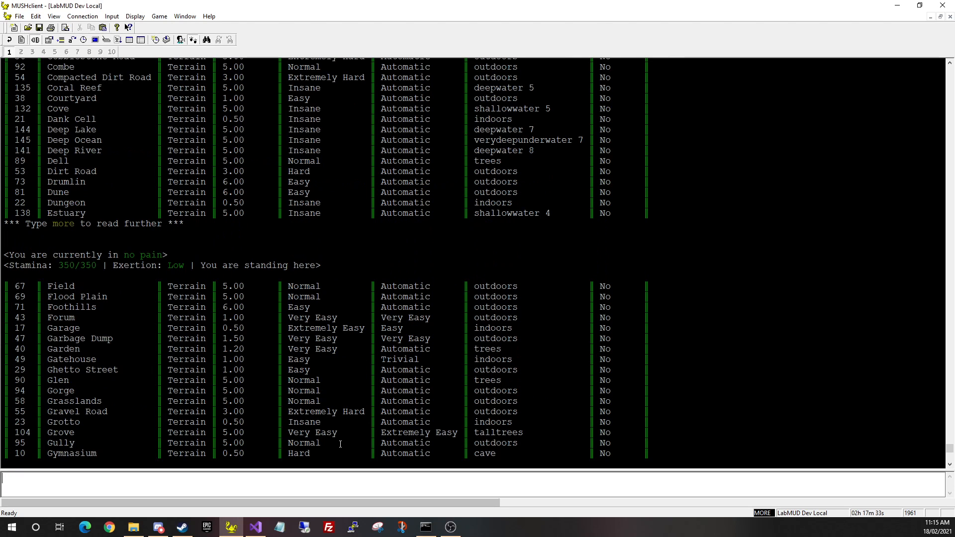
{"action": "scroll", "coordinate": [340, 444], "scroll_direction": "down", "scroll_amount": 13}
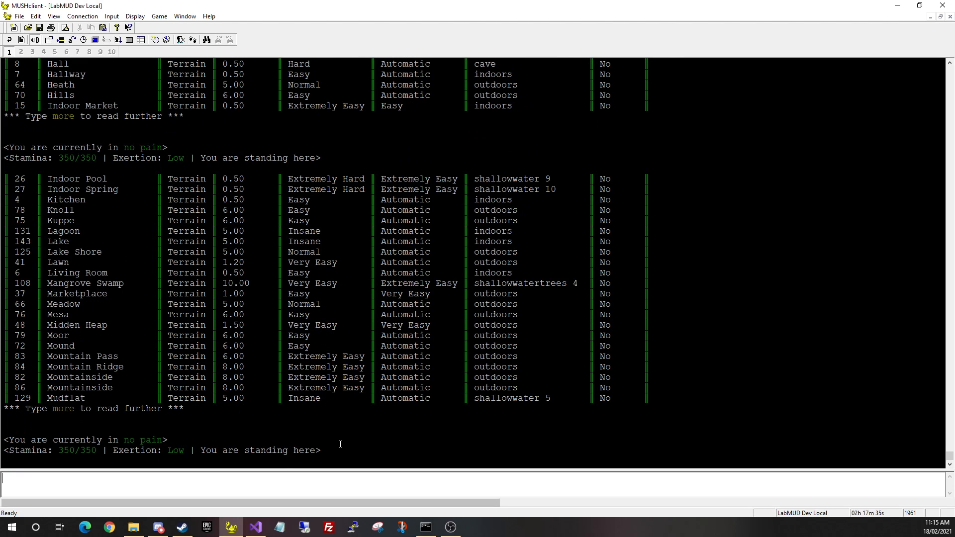
Try 'street' as the terrain, then page through to the final page of terrain types
{"action": "type", "text": "show terrains"}
{"action": "key", "text": "Up"}
{"action": "key", "text": "BackSpace"}
{"action": "key", "text": "BackSpace"}
{"action": "key", "text": "BackSpace"}
{"action": "key", "text": "BackSpace"}
{"action": "type", "text": "treet"}
{"action": "key", "text": "Return"}
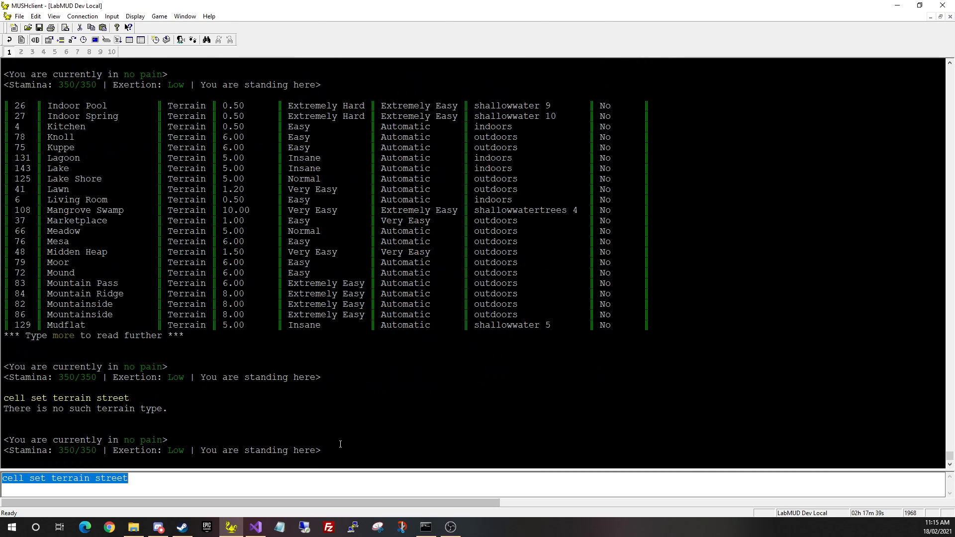
{"action": "type", "text": "more"}
{"action": "key", "text": "Return"}
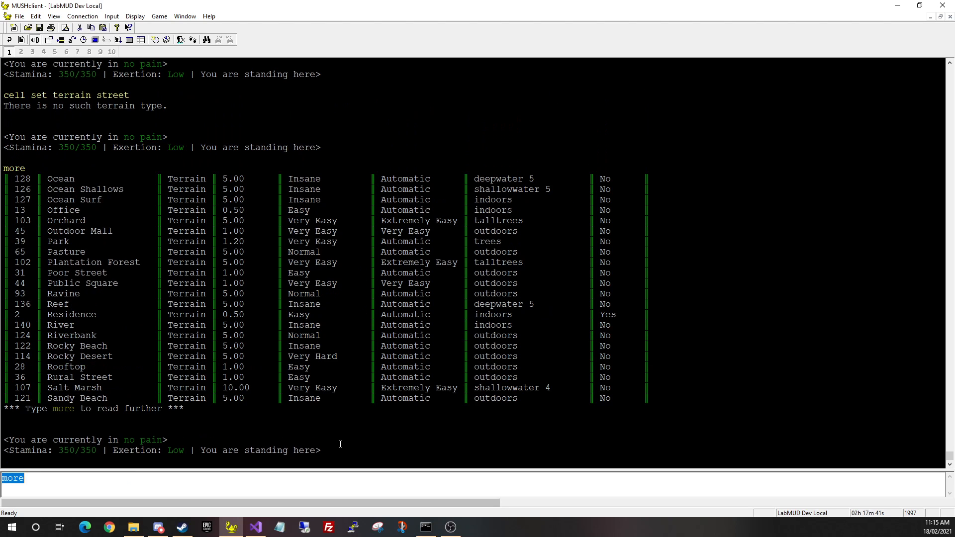
{"action": "key", "text": "Return"}
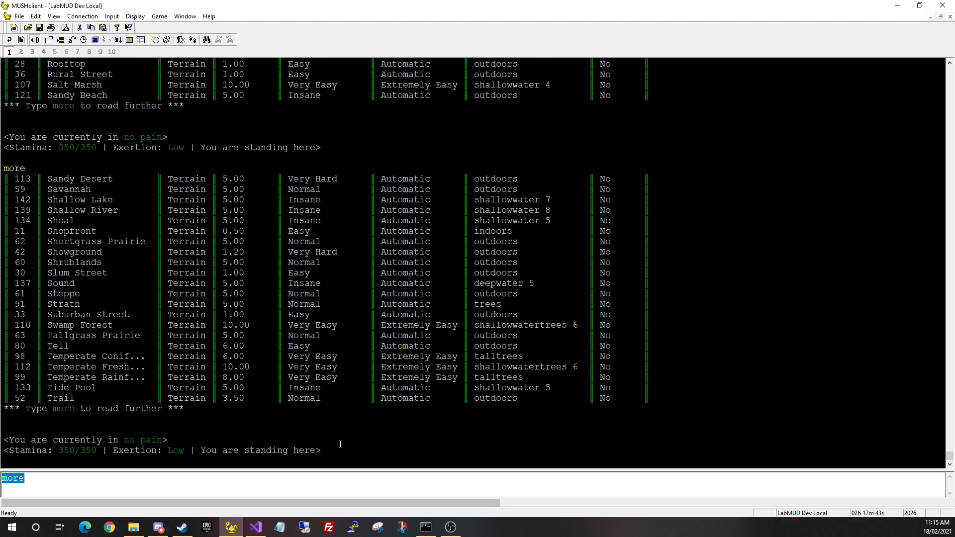
{"action": "key", "text": "Return"}
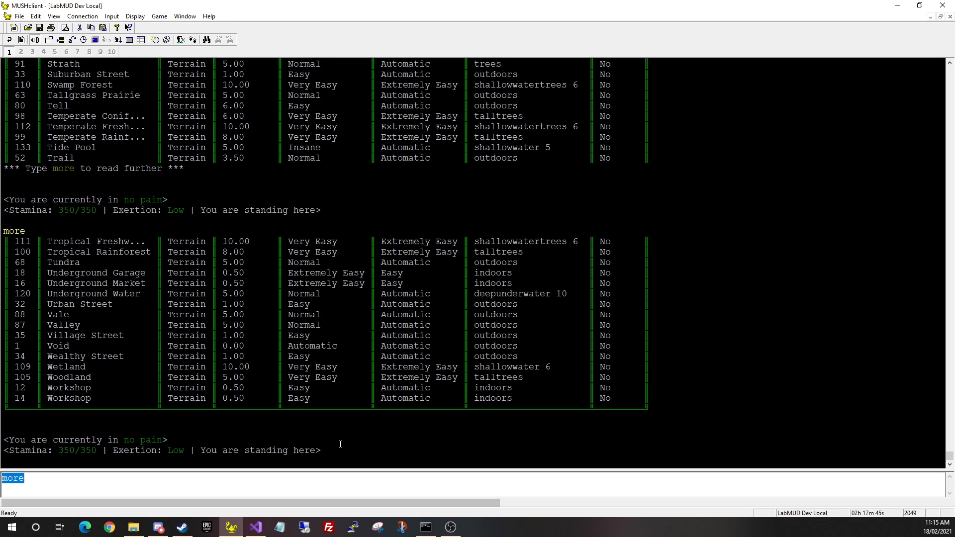
Set the terrain to "urban street", quoting the two-word name, and look to confirm
{"action": "key", "text": "Up"}
{"action": "key", "text": "Up"}
{"action": "key", "text": "BackSpace"}
{"action": "key", "text": "BackSpace"}
{"action": "key", "text": "BackSpace"}
{"action": "key", "text": "BackSpace"}
{"action": "key", "text": "BackSpace"}
{"action": "key", "text": "BackSpace"}
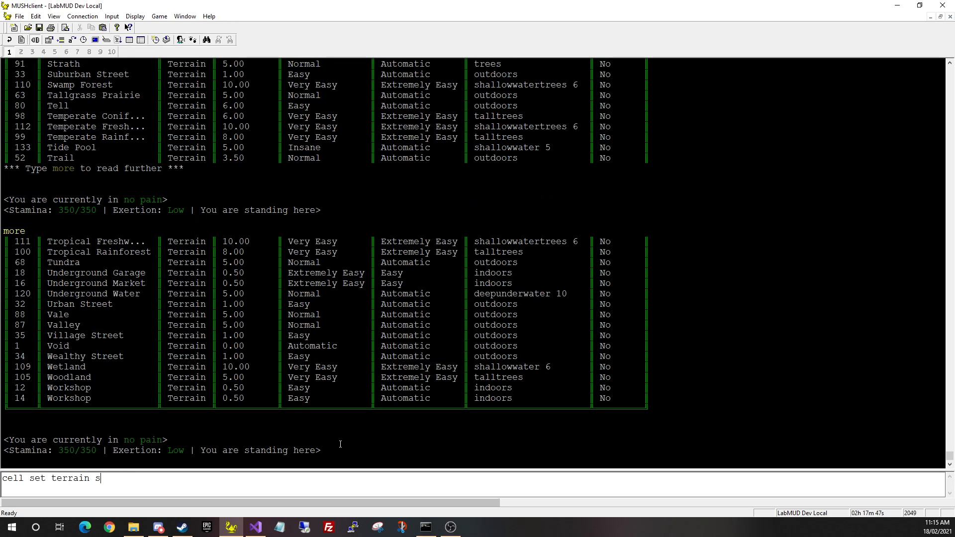
{"action": "type", "text": "uy"}
{"action": "key", "text": "BackSpace"}
{"action": "type", "text": "rban street"}
{"action": "key", "text": "Return"}
{"action": "key", "text": "Left"}
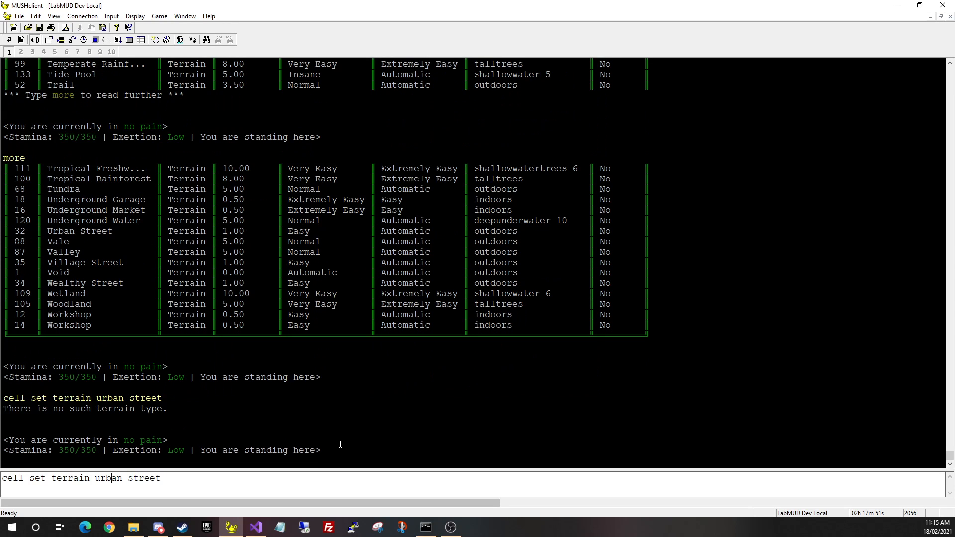
{"action": "key", "text": "Right"}
{"action": "type", "text": "\""}
{"action": "type", "text": "\""}
{"action": "key", "text": "Return"}
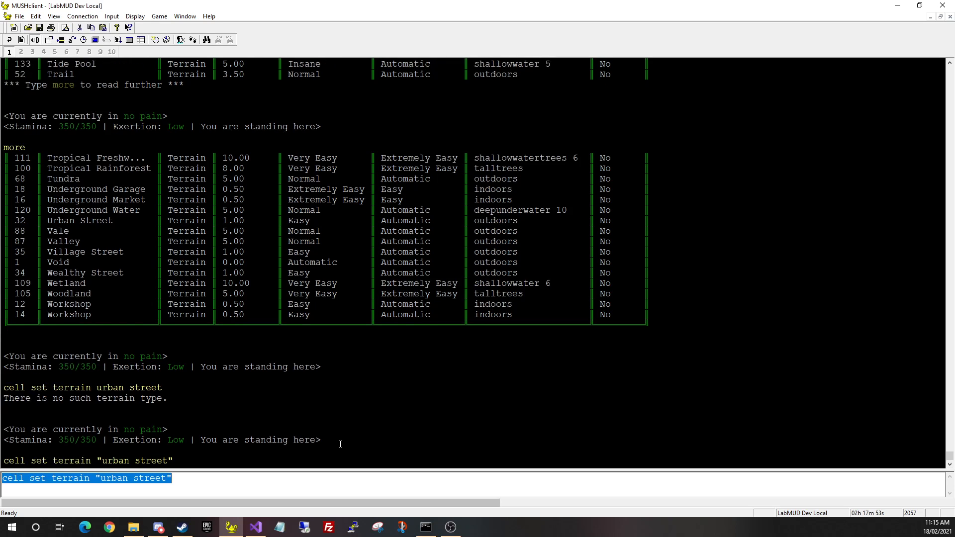
{"action": "key", "text": "KP_0"}
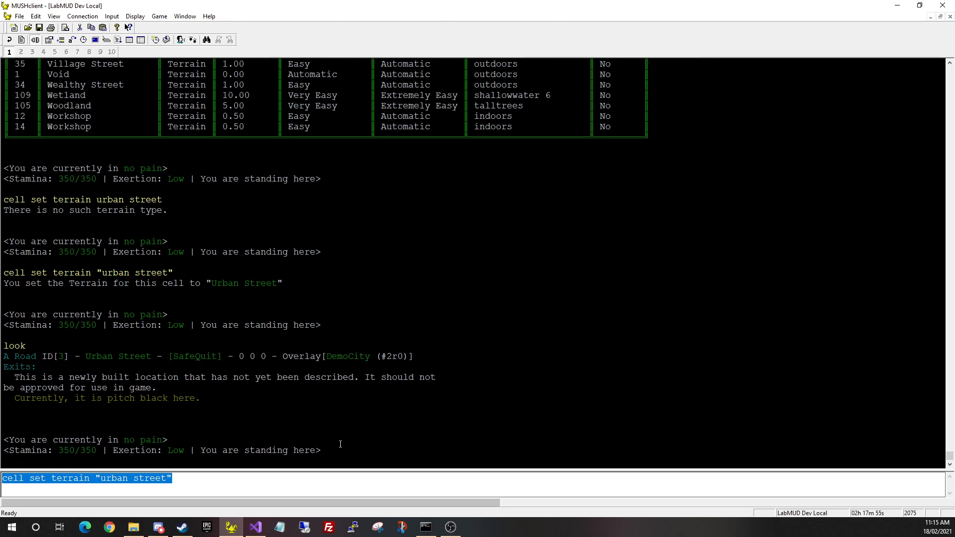
{"action": "key", "text": "BackSpace"}
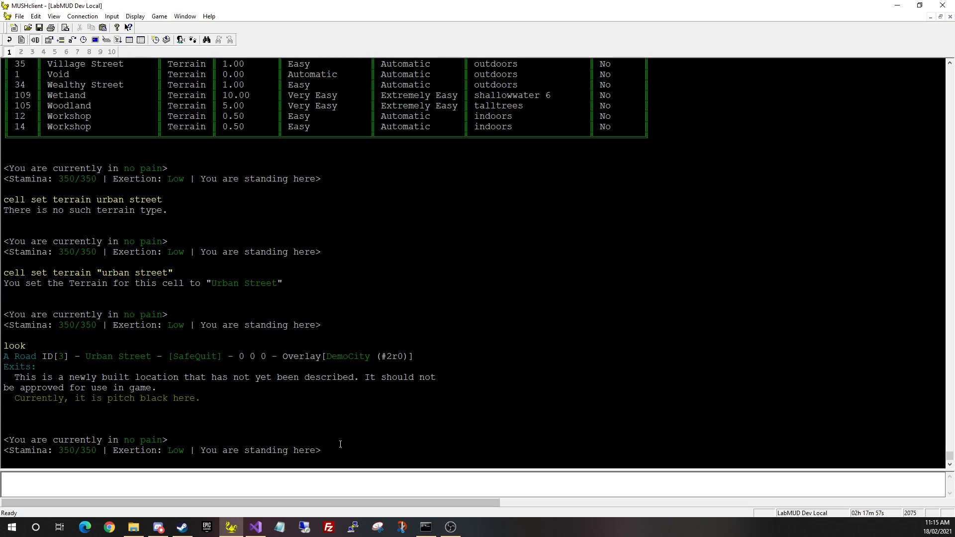
Create a two-way south exit from the road to cell 2 with 'cell link s 2'
{"action": "type", "text": "cell link"}
{"action": "key", "text": "Return"}
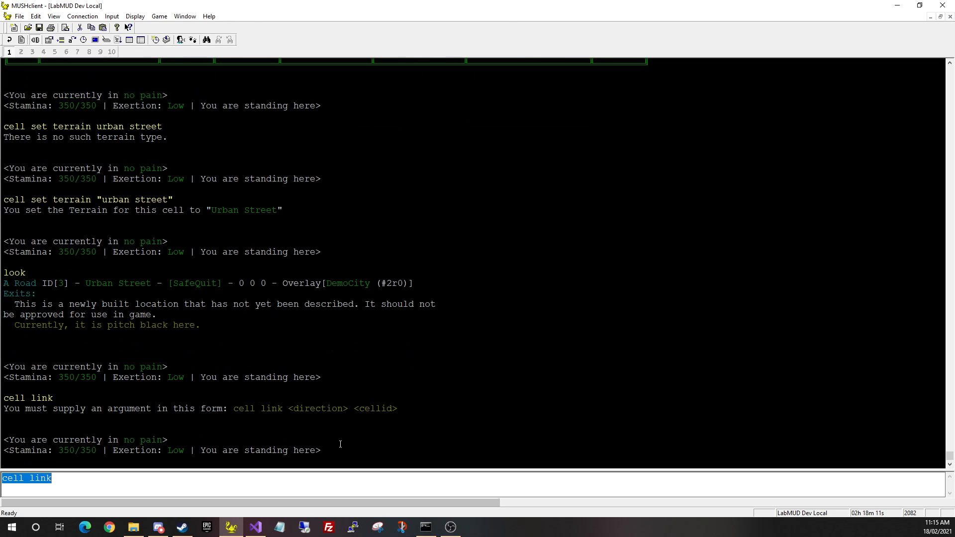
{"action": "key", "text": "End"}
{"action": "type", "text": "s"}
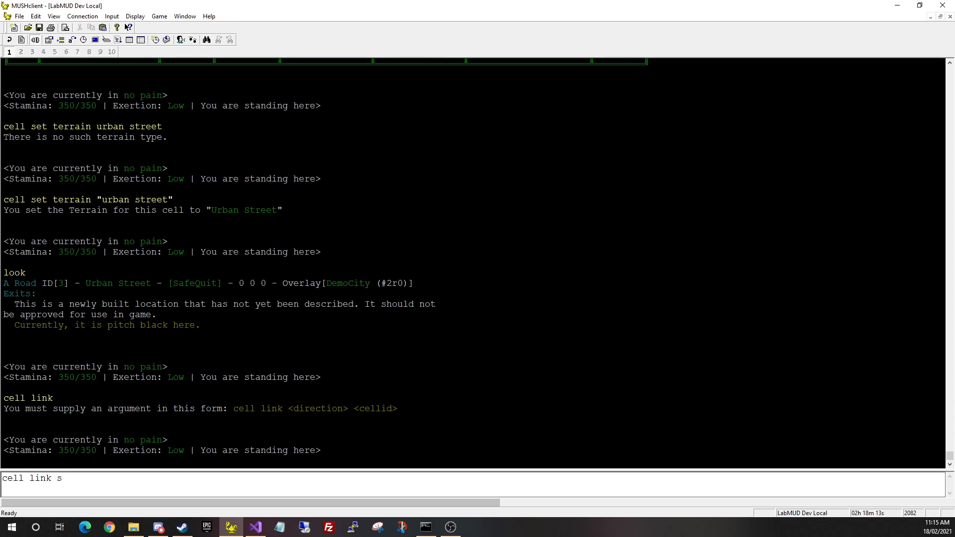
{"action": "type", "text": " 2"}
{"action": "key", "text": "Return"}
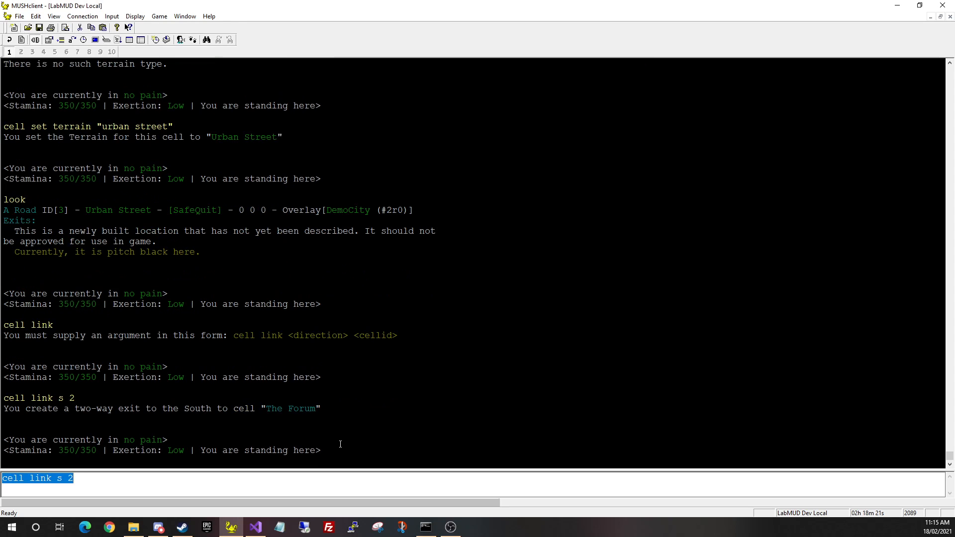
Look, then walk south and north repeatedly to test the exit, ending in The Forum
{"action": "type", "text": "look"}
{"action": "key", "text": "Return"}
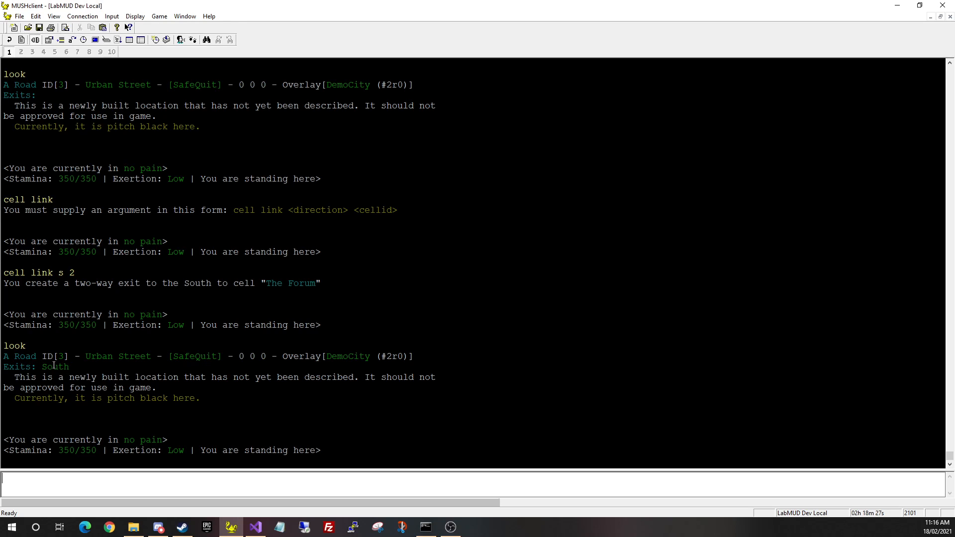
{"action": "type", "text": "south"}
{"action": "key", "text": "Return"}
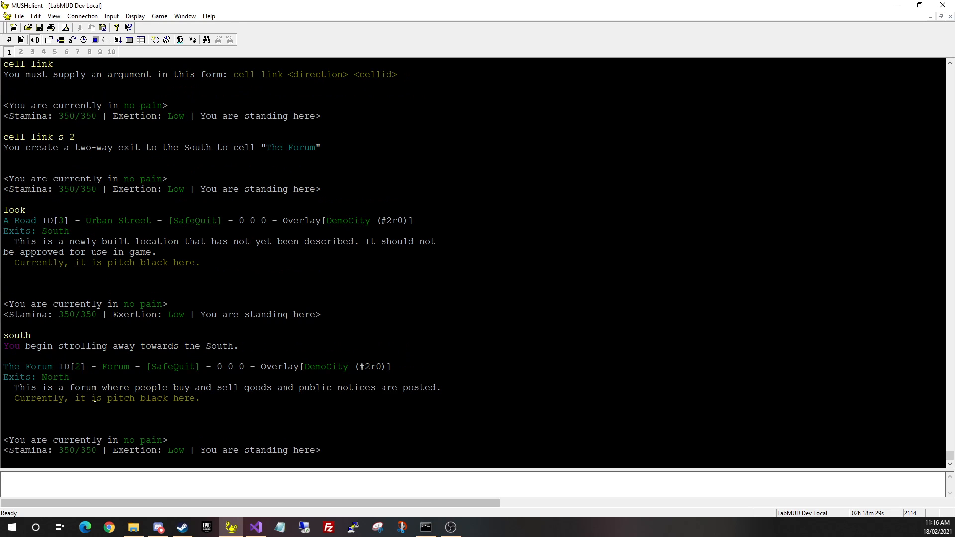
{"action": "key", "text": "KP_8"}
{"action": "key", "text": "KP_2"}
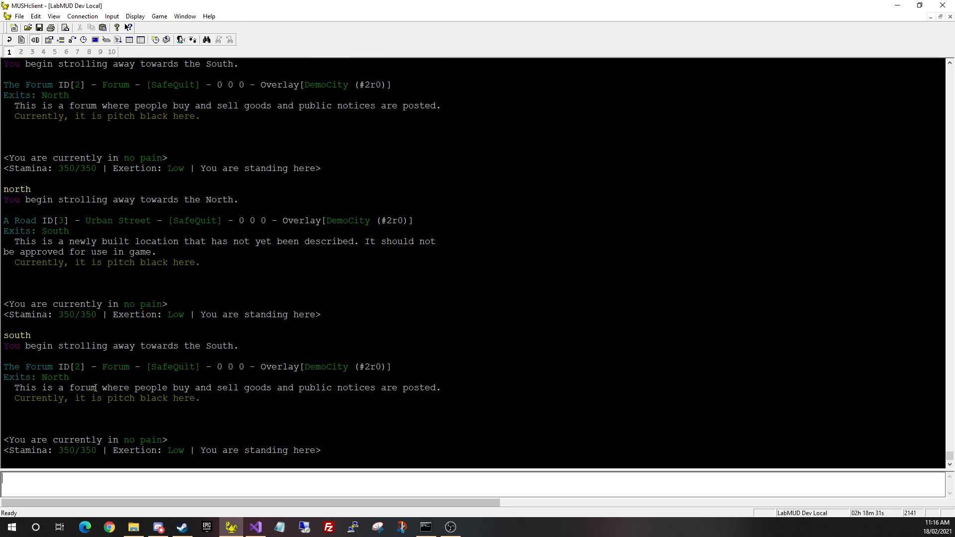
{"action": "key", "text": "KP_8"}
{"action": "key", "text": "KP_2"}
Create cell #4 and name it 'A Tavern', correcting the command to 'cell set name A Tavern'
{"action": "type", "text": "cell new"}
{"action": "key", "text": "Return"}
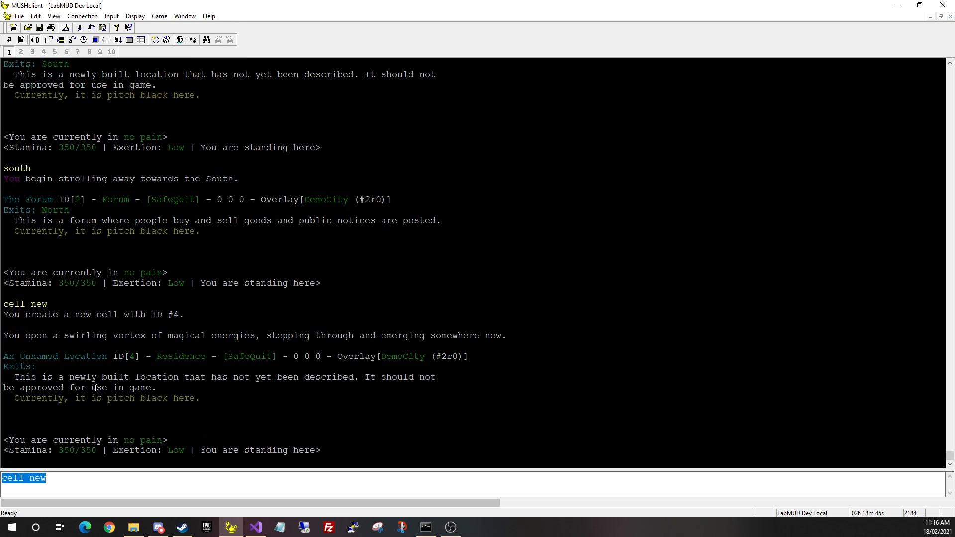
{"action": "type", "text": "cell set "}
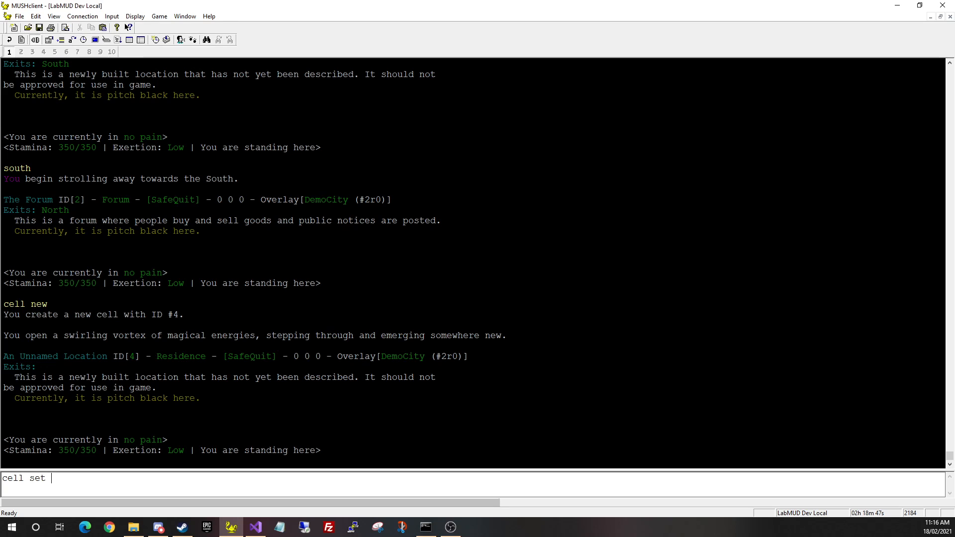
{"action": "type", "text": "A Tavern"}
{"action": "key", "text": "Return"}
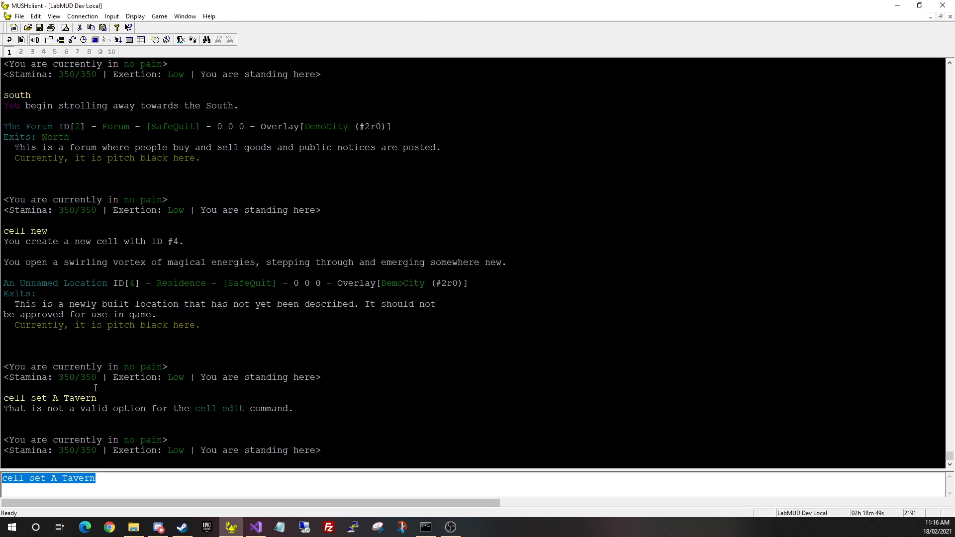
{"action": "key", "text": "Left"}
{"action": "key", "text": "Left"}
{"action": "type", "text": "name"}
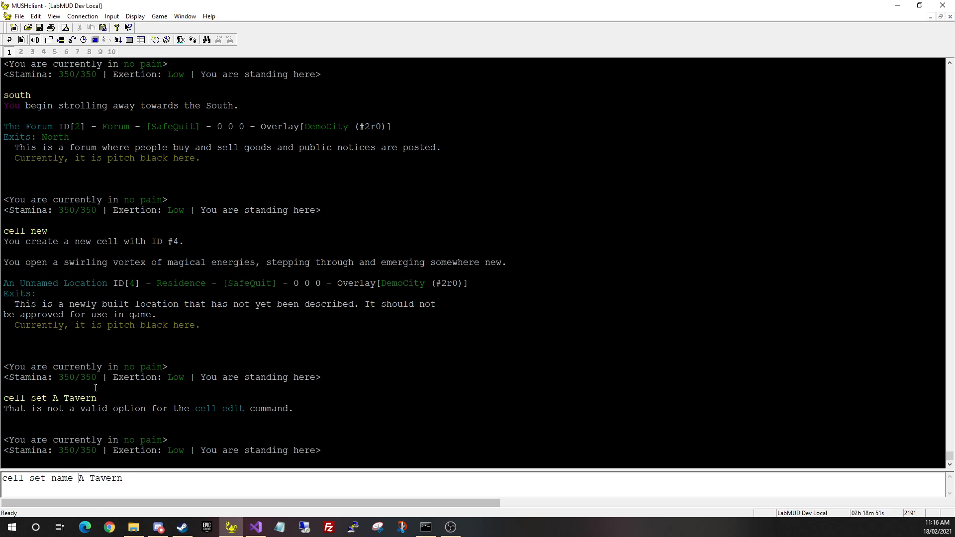
{"action": "key", "text": "Return"}
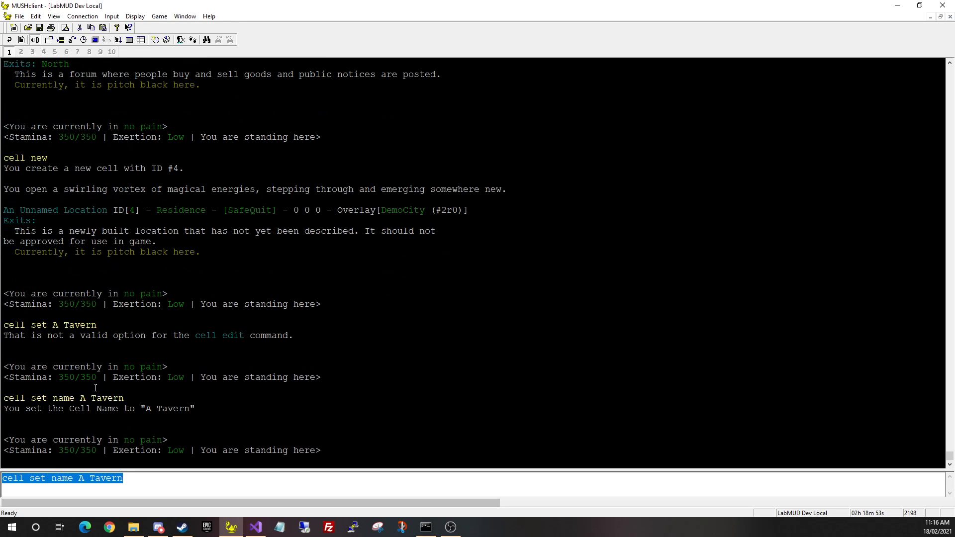
{"action": "key", "text": "BackSpace"}
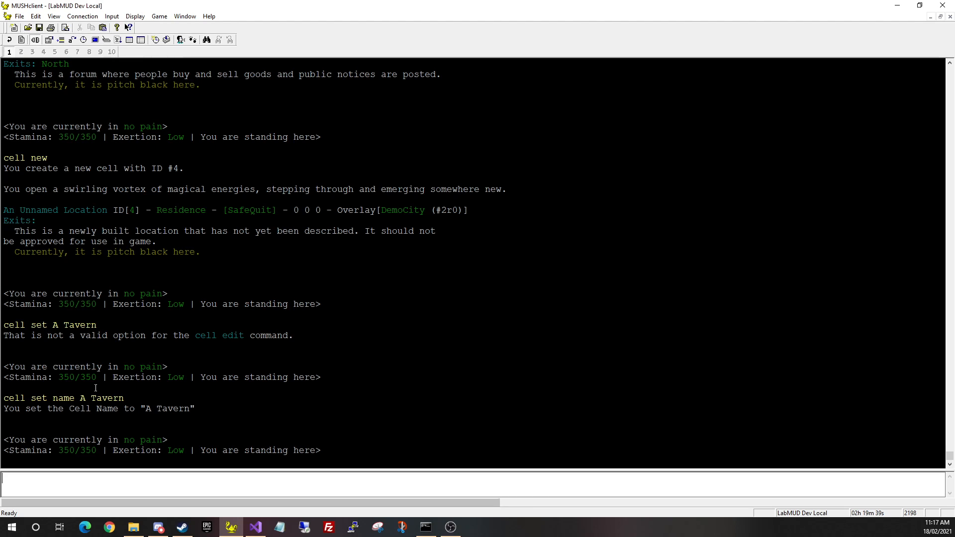
{"action": "type", "text": "show"}
{"action": "key", "text": "BackSpace"}
{"action": "key", "text": "BackSpace"}
{"action": "key", "text": "BackSpace"}
{"action": "key", "text": "BackSpace"}
{"action": "key", "text": "BackSpace"}
List exit templates with 'show exits' and inspect the Enter and Leave entries
{"action": "type", "text": "show exits"}
{"action": "key", "text": "Return"}
{"action": "key", "text": "BackSpace"}
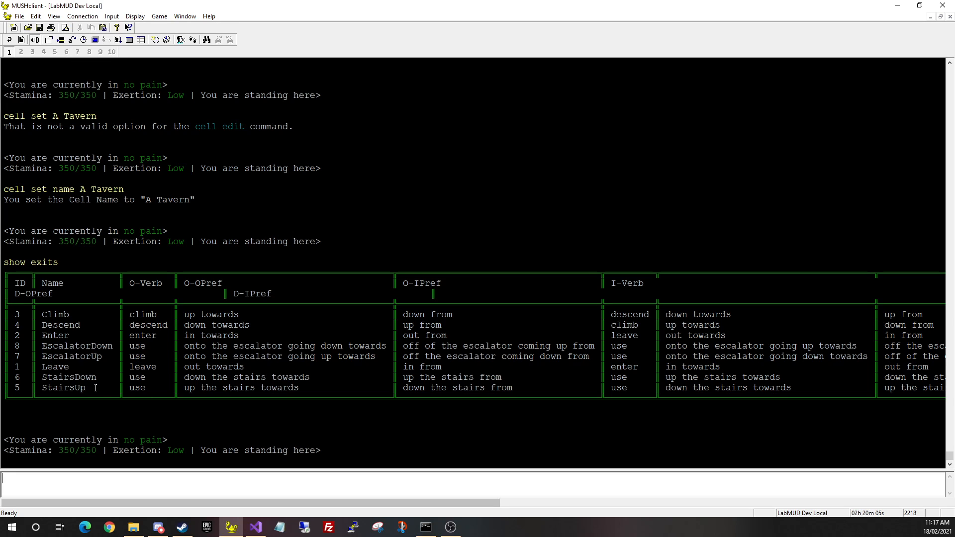
{"action": "double_click", "coordinate": [64, 334]}
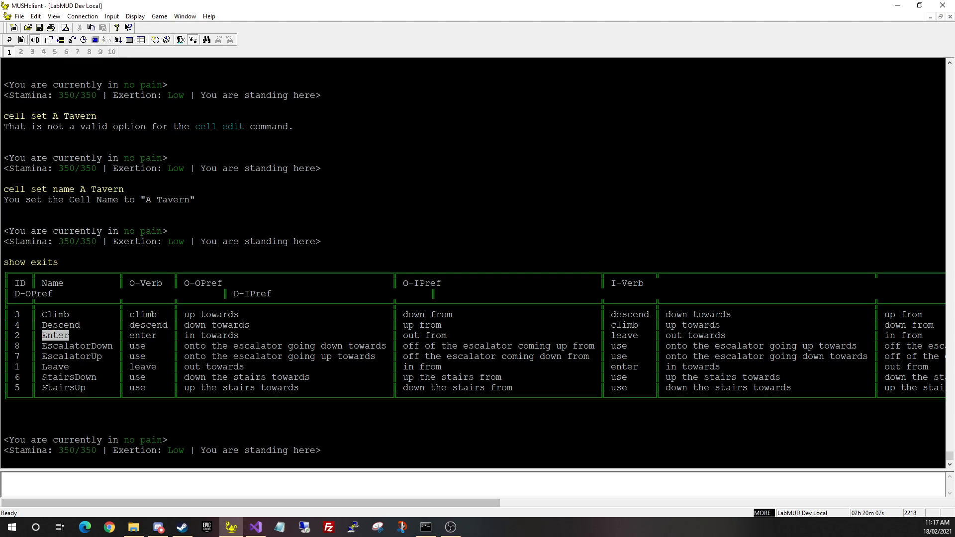
{"action": "double_click", "coordinate": [53, 368]}
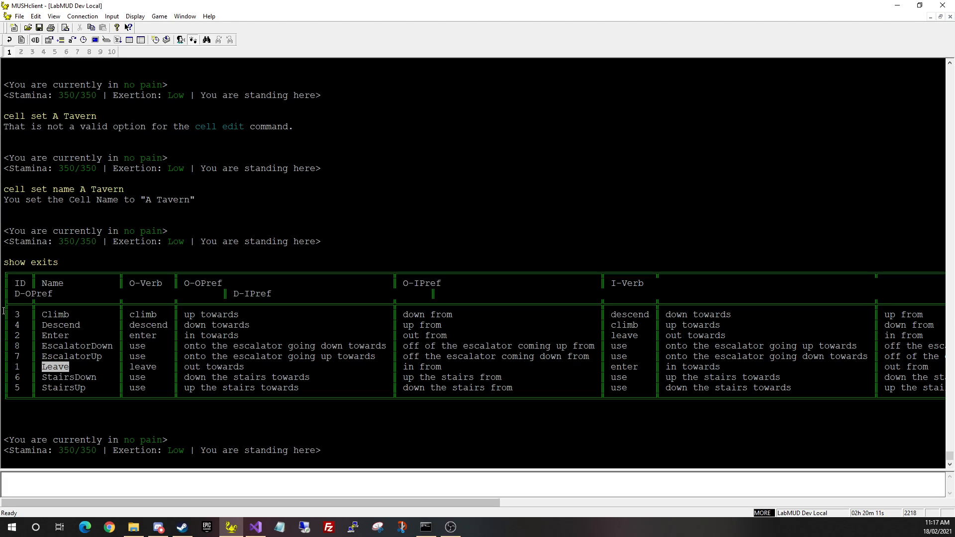
{"action": "double_click", "coordinate": [56, 336]}
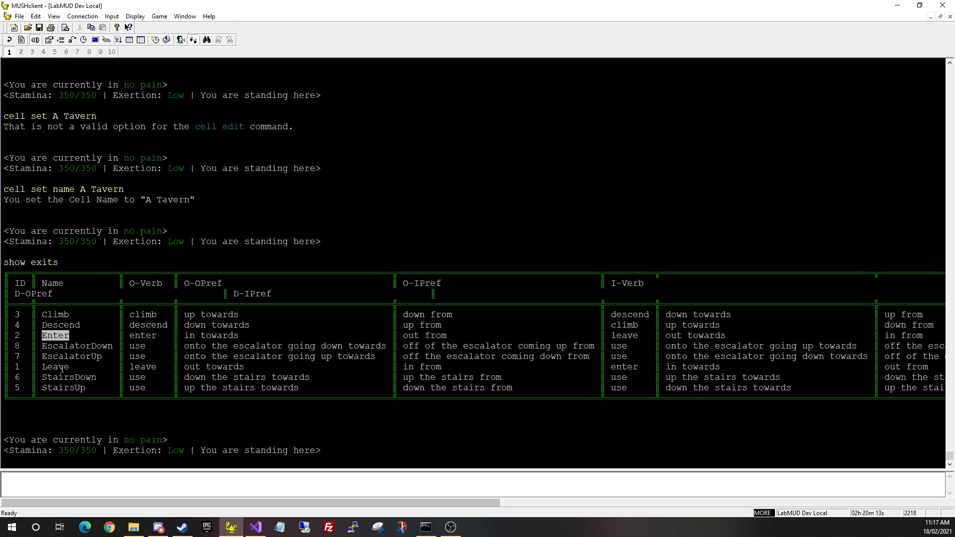
{"action": "double_click", "coordinate": [56, 368]}
{"action": "double_click", "coordinate": [56, 336]}
{"action": "left_click", "coordinate": [45, 315]}
Inspect the Descend, StairsUp and StairsDown templates, then look at A Tavern
{"action": "double_click", "coordinate": [60, 326]}
{"action": "double_click", "coordinate": [64, 388]}
{"action": "double_click", "coordinate": [69, 378]}
{"action": "left_click", "coordinate": [173, 439]}
{"action": "type", "text": "look"}
{"action": "key", "text": "Return"}
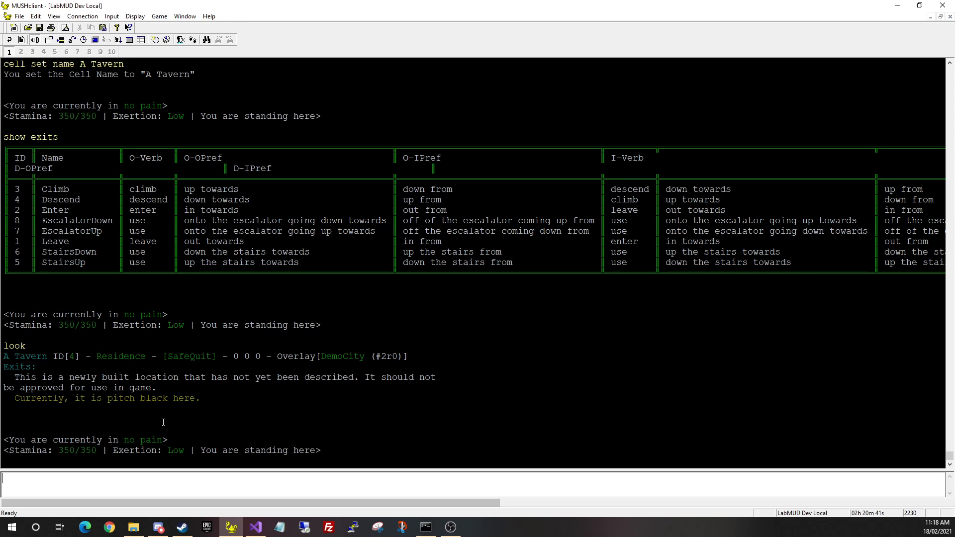
Check the current game time and display the usage for cell nlink
{"action": "type", "text": "time"}
{"action": "key", "text": "Return"}
{"action": "type", "text": "cell "}
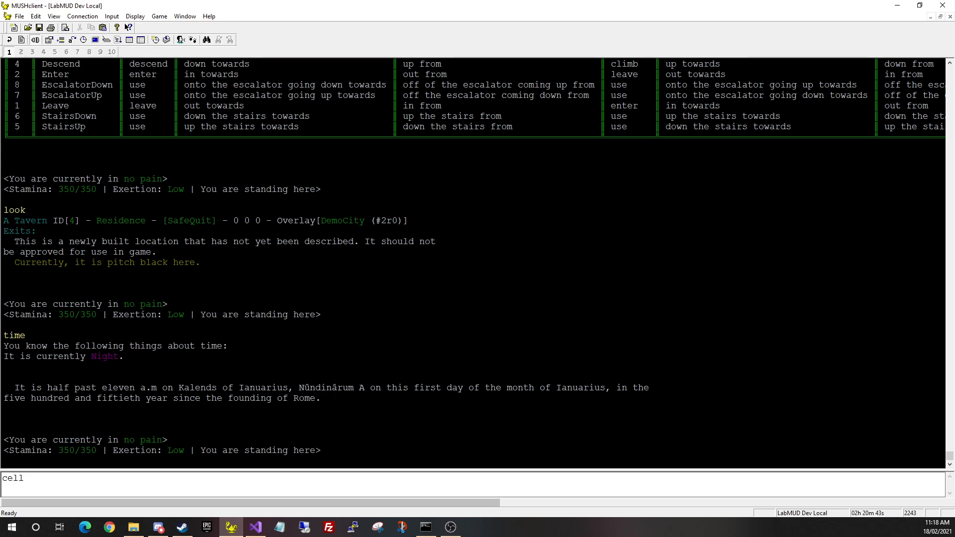
{"action": "type", "text": "nlink"}
{"action": "key", "text": "Return"}
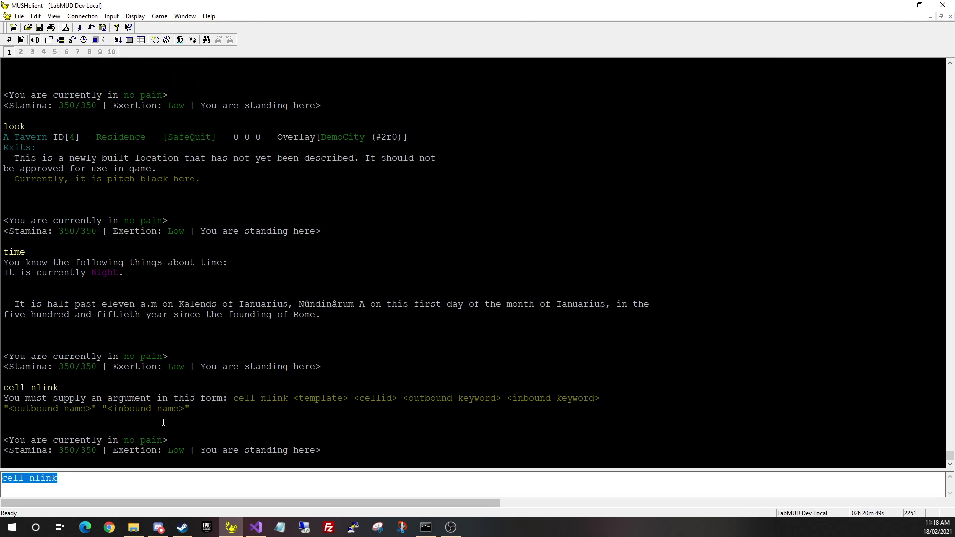
{"action": "scroll", "coordinate": [163, 422], "scroll_direction": "up", "scroll_amount": 3}
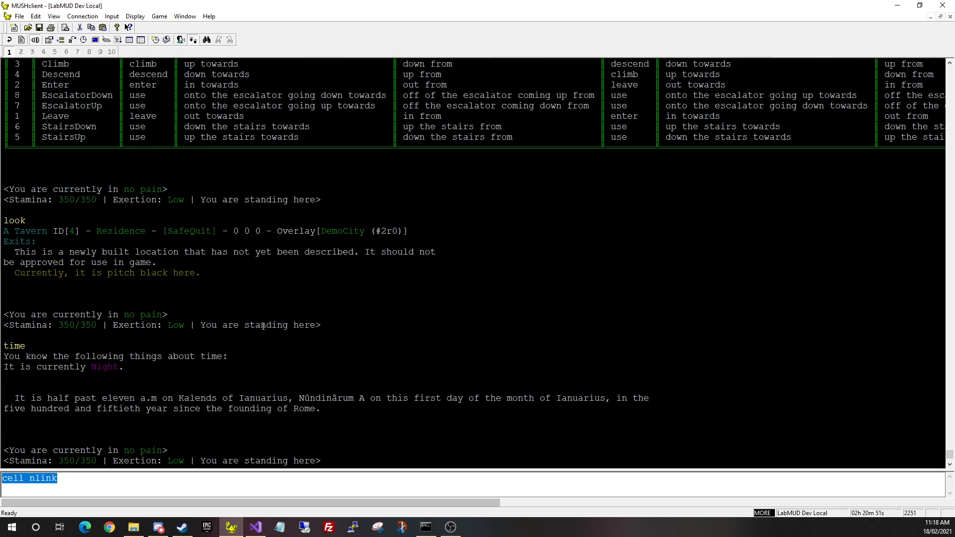
{"action": "scroll", "coordinate": [371, 427], "scroll_direction": "down", "scroll_amount": 3}
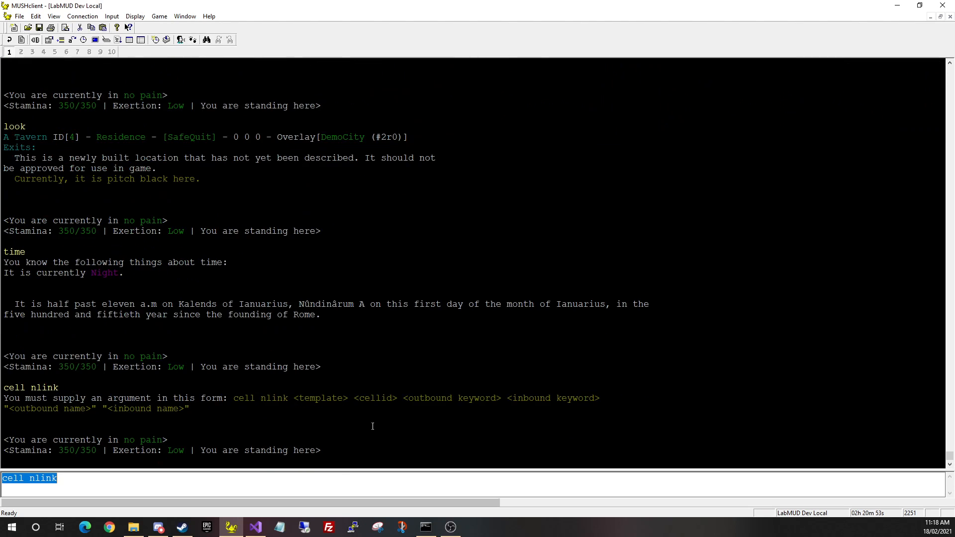
Extend the command to 'cell nlink leave 2 tavern tavern' with both names "The Wolf's Head Tavern" and send it
{"action": "key", "text": "End"}
{"action": "type", "text": "leav"}
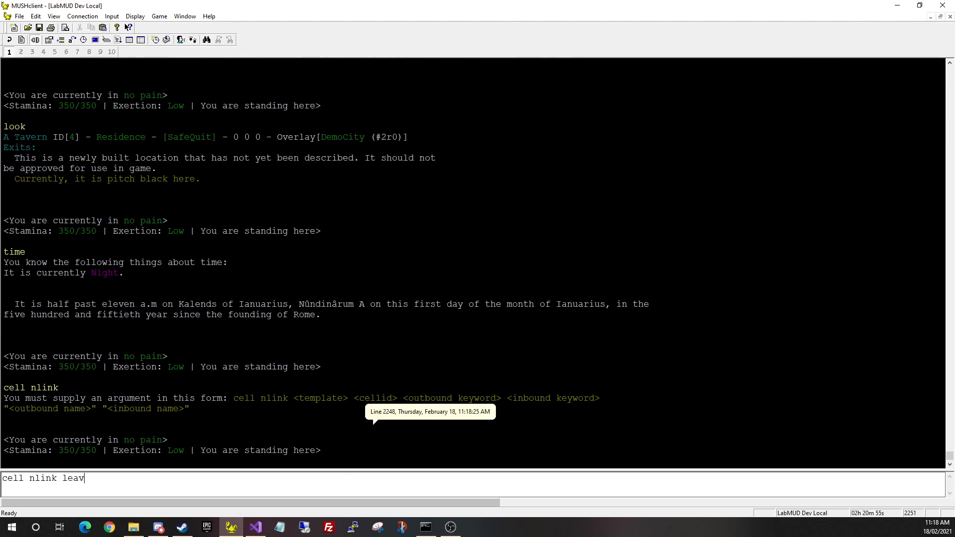
{"action": "type", "text": "e 2"}
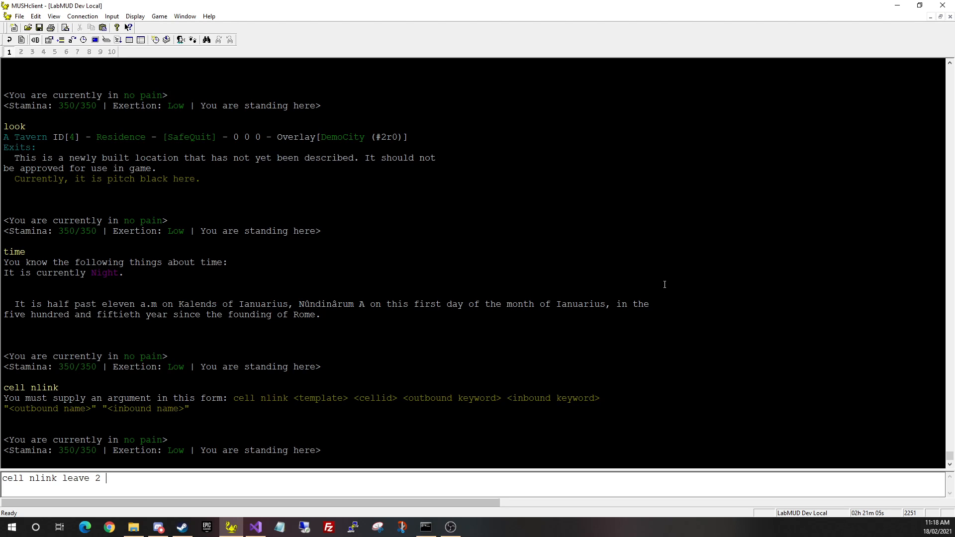
{"action": "type", "text": "tavern tavern"}
{"action": "type", "text": "\"The Worl"}
{"action": "key", "text": "BackSpace"}
{"action": "key", "text": "BackSpace"}
{"action": "type", "text": "lf's "}
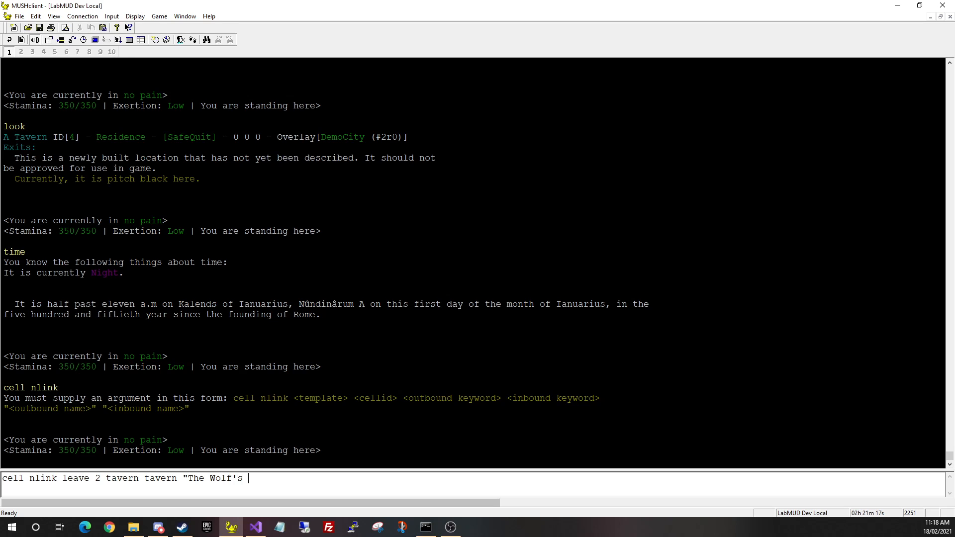
{"action": "type", "text": "Head Tavern\" \"The Wolf's Head Tavern\""}
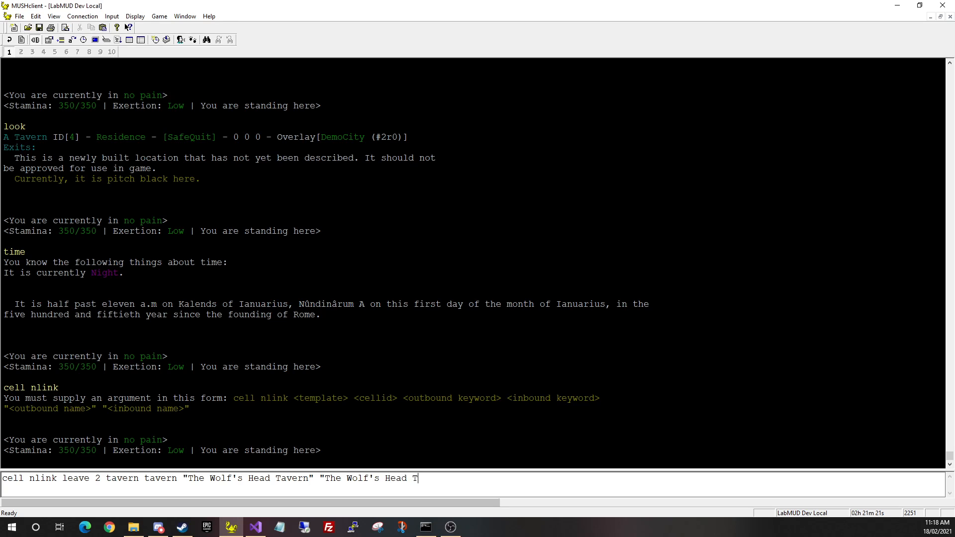
{"action": "key", "text": "Return"}
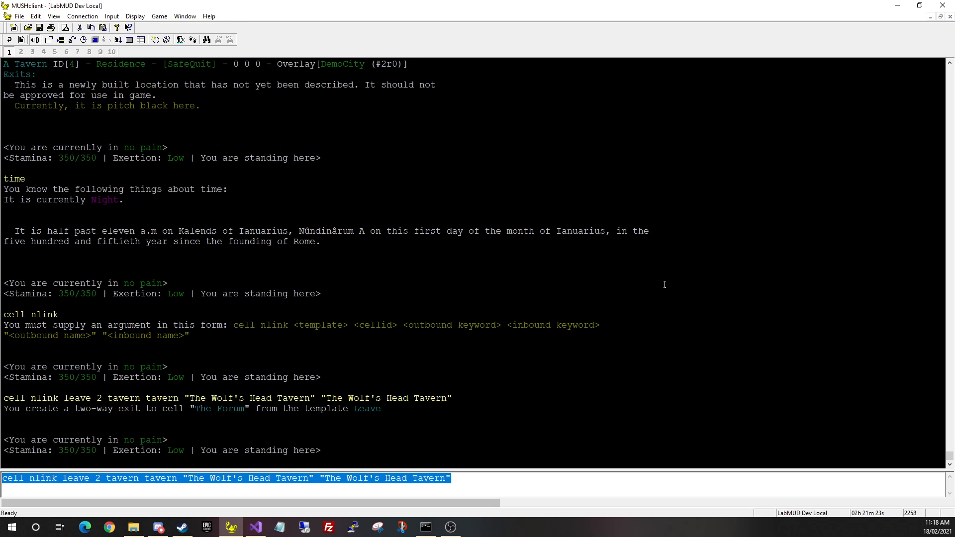
{"action": "key", "text": "BackSpace"}
Look at the tavern's exits, then leave through the new exit into The Forum
{"action": "type", "text": "look"}
{"action": "key", "text": "Return"}
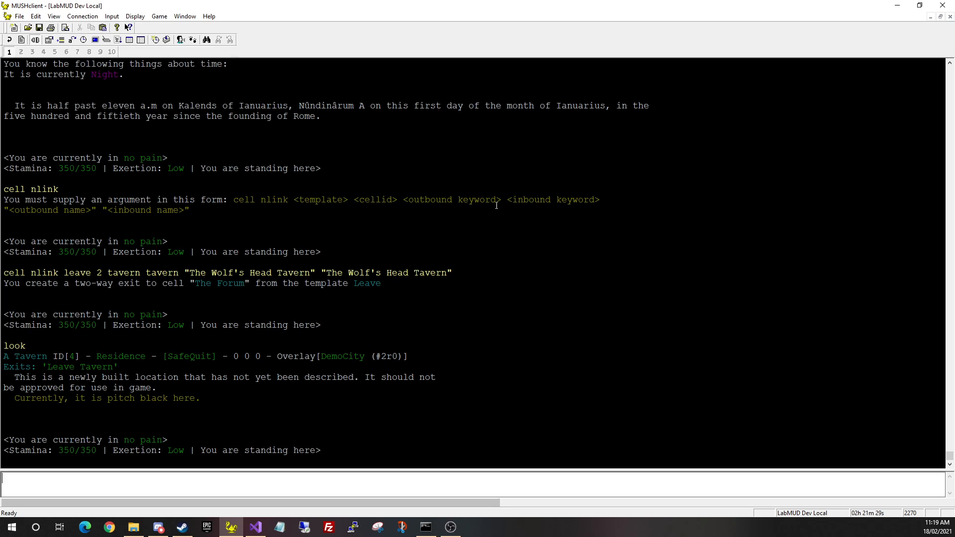
{"action": "type", "text": "leave"}
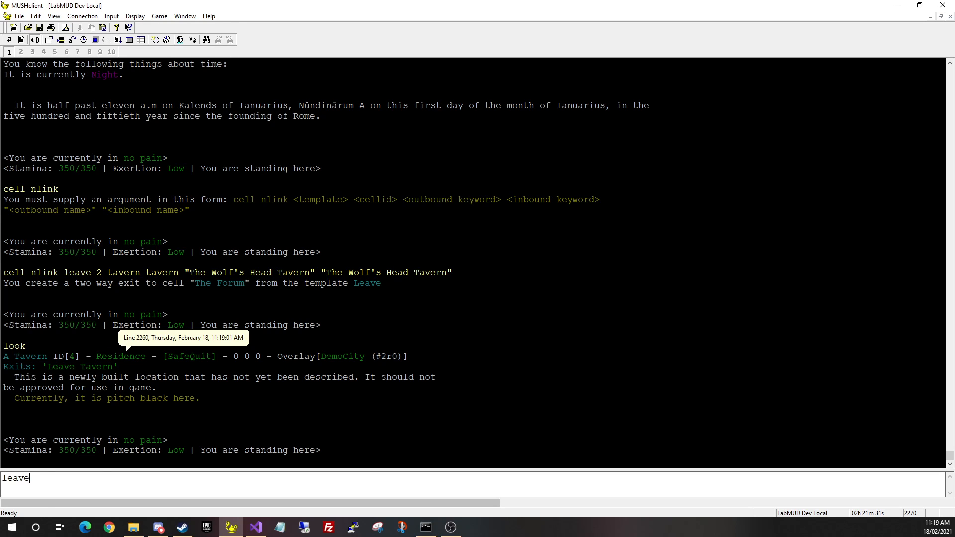
{"action": "key", "text": "Return"}
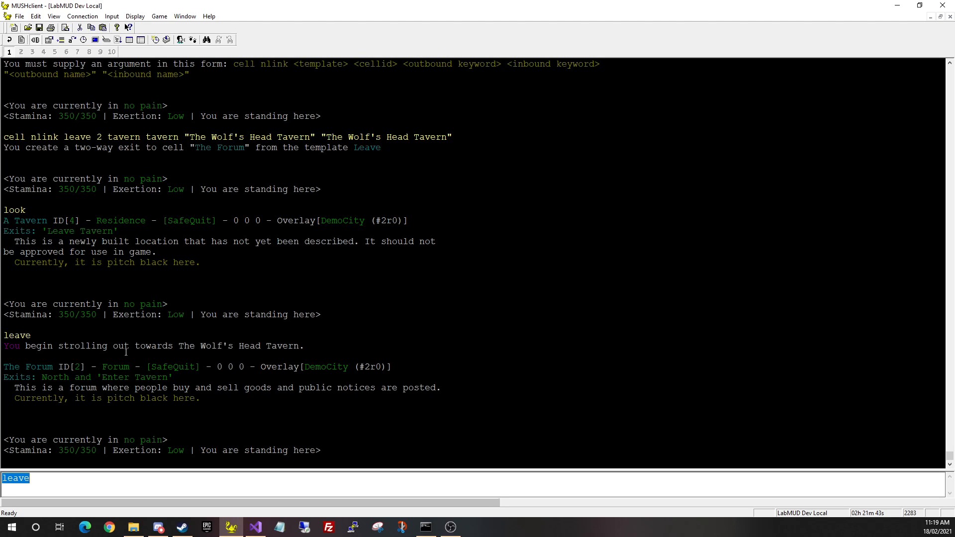
{"action": "key", "text": "BackSpace"}
Highlight the Forum exits and the echoed Wolf's Head Tavern name in the output to inspect them
{"action": "left_click", "coordinate": [97, 384]}
{"action": "double_click", "coordinate": [107, 379]}
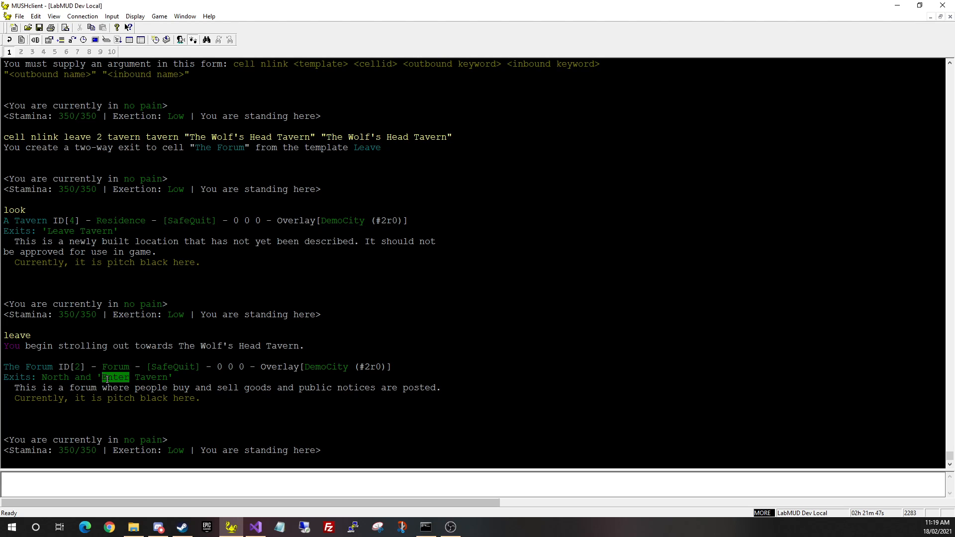
{"action": "left_click_drag", "start_coordinate": [172, 385], "coordinate": [170, 381]}
{"action": "left_click", "coordinate": [278, 421]}
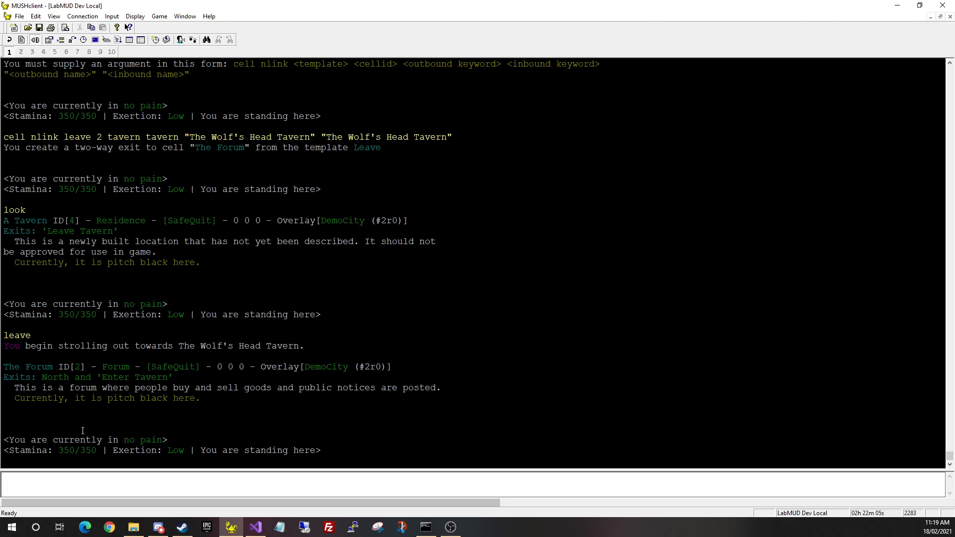
{"action": "left_click_drag", "start_coordinate": [325, 136], "coordinate": [459, 138]}
{"action": "left_click", "coordinate": [243, 139]}
{"action": "left_click_drag", "start_coordinate": [185, 137], "coordinate": [313, 137]}
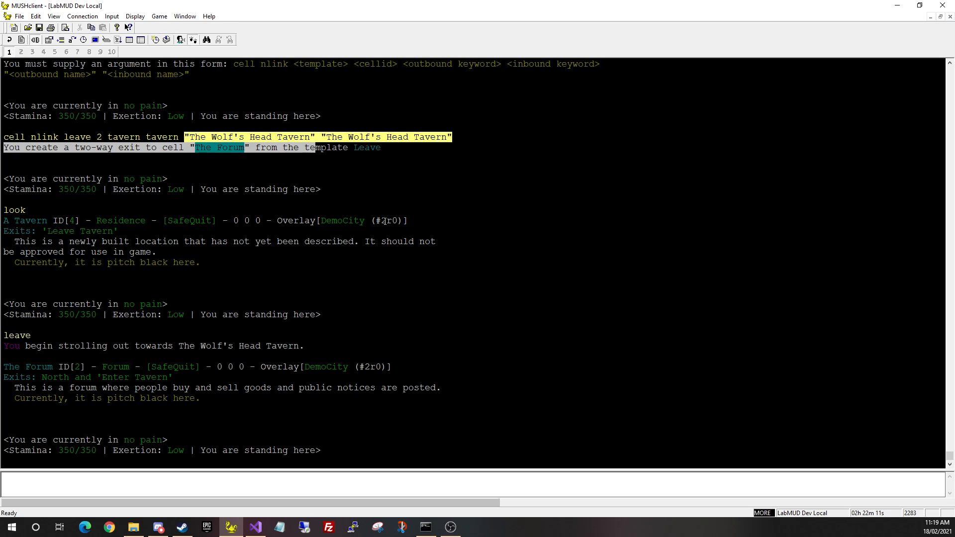
{"action": "left_click", "coordinate": [181, 183]}
{"action": "left_click_drag", "start_coordinate": [185, 137], "coordinate": [332, 134]}
{"action": "left_click", "coordinate": [412, 130]}
{"action": "scroll", "coordinate": [535, 419], "scroll_direction": "down", "scroll_amount": 2}
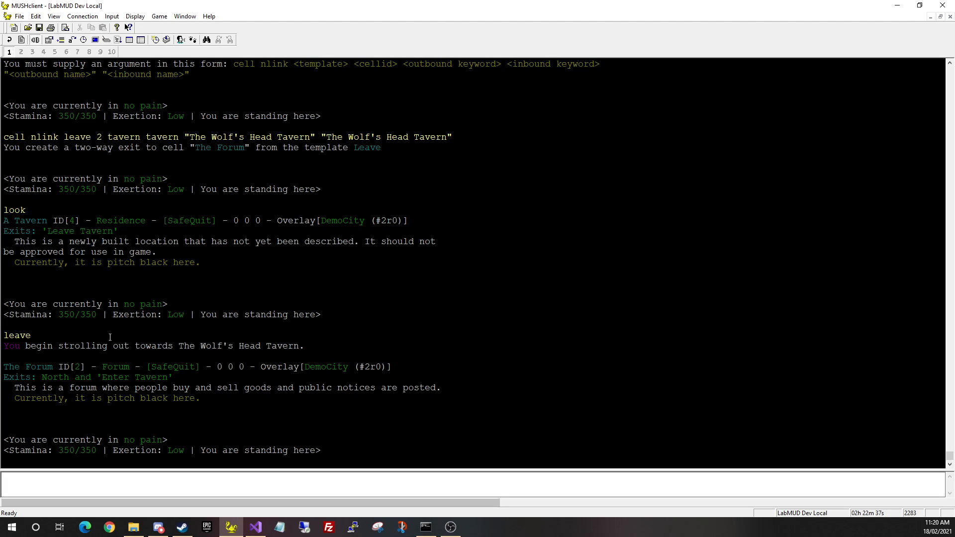
Try 'cell door', 'cell set door' and 'cell set door tavern', then display the cell help
{"action": "type", "text": "cell door"}
{"action": "key", "text": "Return"}
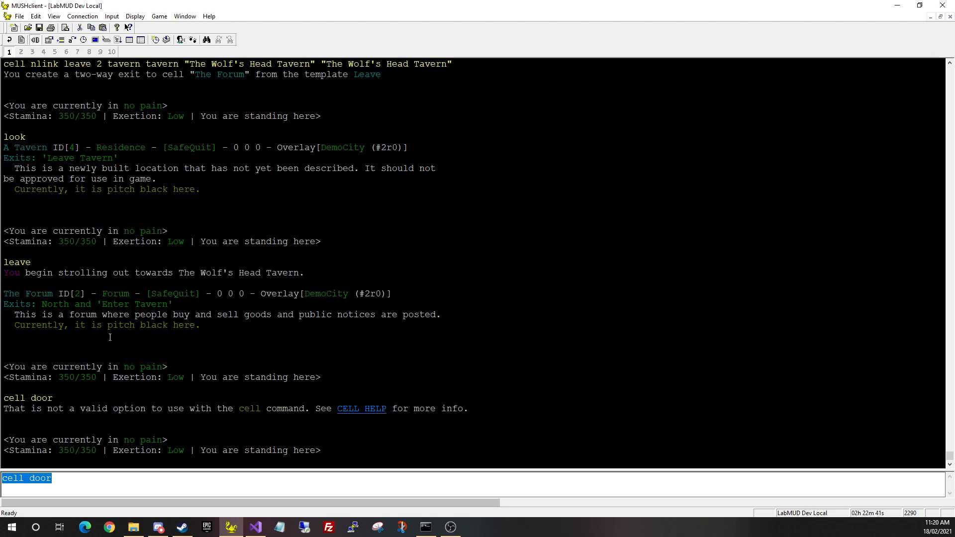
{"action": "key", "text": "Right"}
{"action": "type", "text": "set"}
{"action": "key", "text": "Return"}
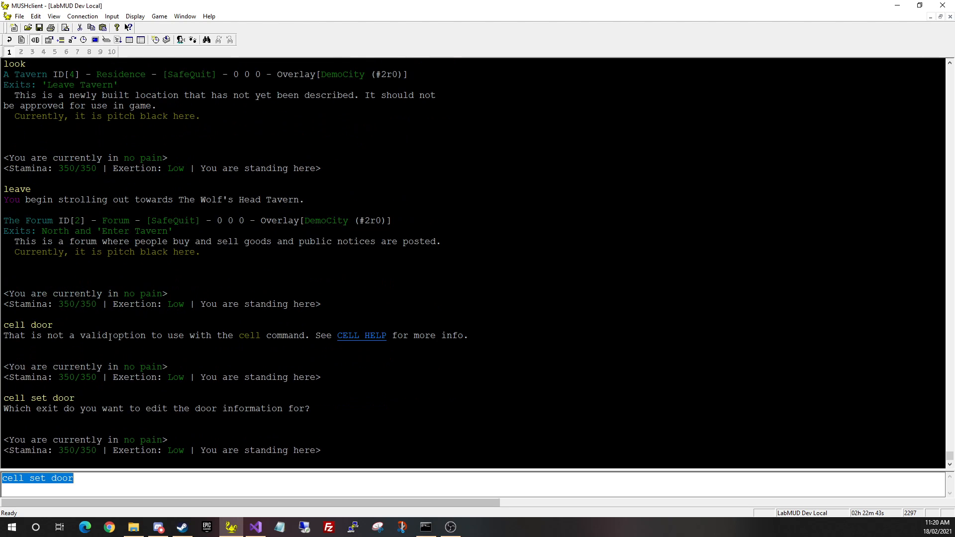
{"action": "key", "text": "Right"}
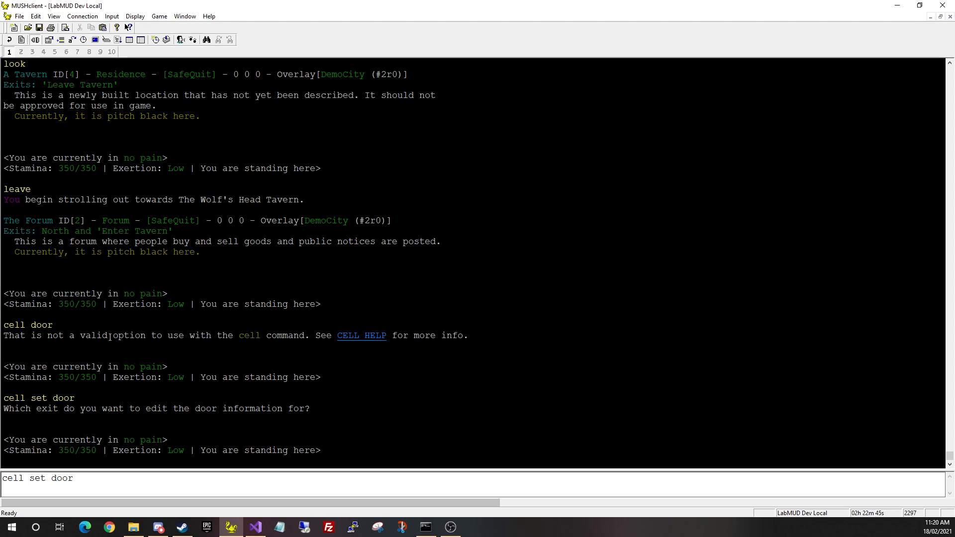
{"action": "type", "text": "tavern"}
{"action": "key", "text": "Return"}
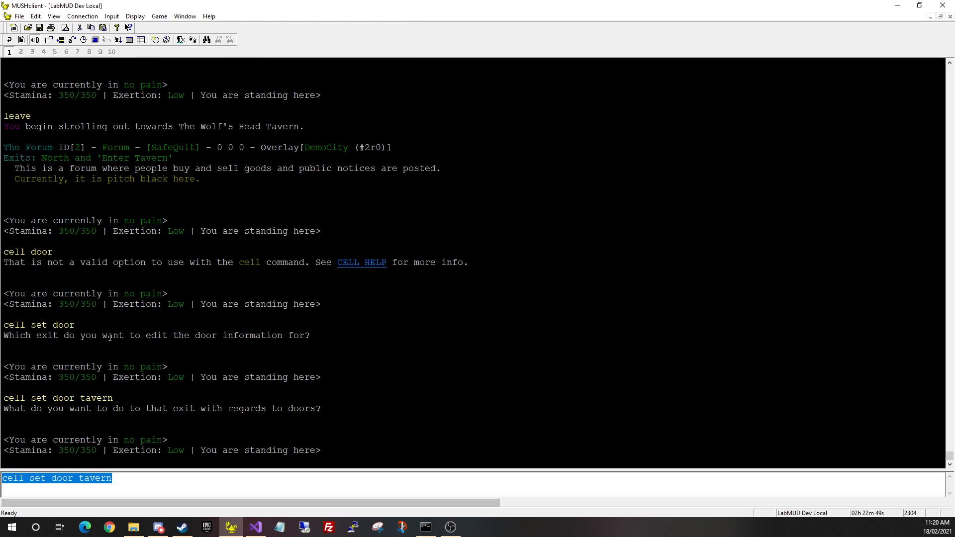
{"action": "type", "text": "cell"}
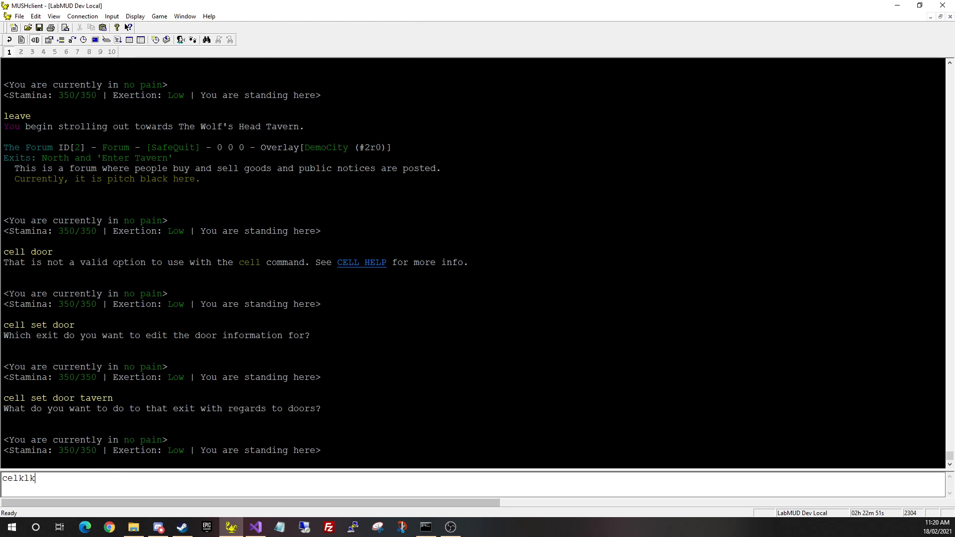
{"action": "key", "text": "Return"}
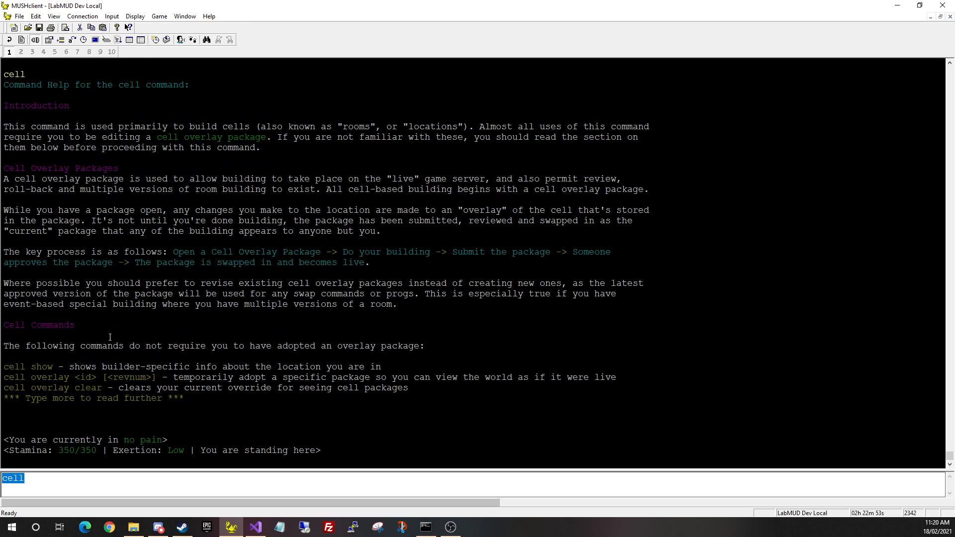
Page twice through the cell help with 'more' and highlight the exit id parameter
{"action": "type", "text": "more"}
{"action": "key", "text": "Return"}
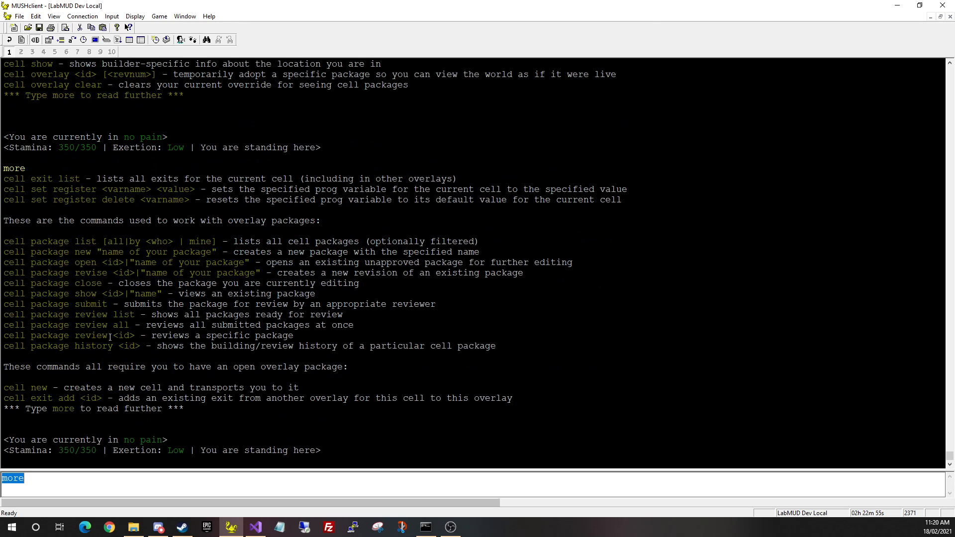
{"action": "key", "text": "Return"}
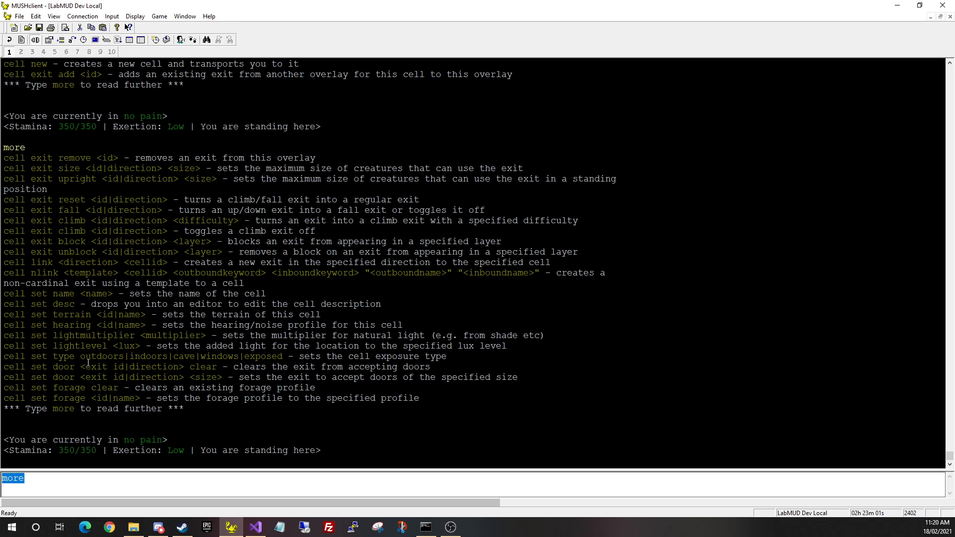
{"action": "left_click_drag", "start_coordinate": [80, 367], "coordinate": [179, 371]}
{"action": "left_click", "coordinate": [213, 378]}
Draft a 'cell set door tavern' command, discard it, and type 'show sizes' instead
{"action": "key", "text": "BackSpace"}
{"action": "key", "text": "BackSpace"}
{"action": "key", "text": "BackSpace"}
{"action": "key", "text": "BackSpace"}
{"action": "type", "text": "cell set "}
{"action": "type", "text": "tavern"}
{"action": "key", "text": "BackSpace"}
{"action": "key", "text": "BackSpace"}
{"action": "key", "text": "BackSpace"}
{"action": "key", "text": "BackSpace"}
{"action": "key", "text": "BackSpace"}
{"action": "key", "text": "BackSpace"}
{"action": "type", "text": "door tavern"}
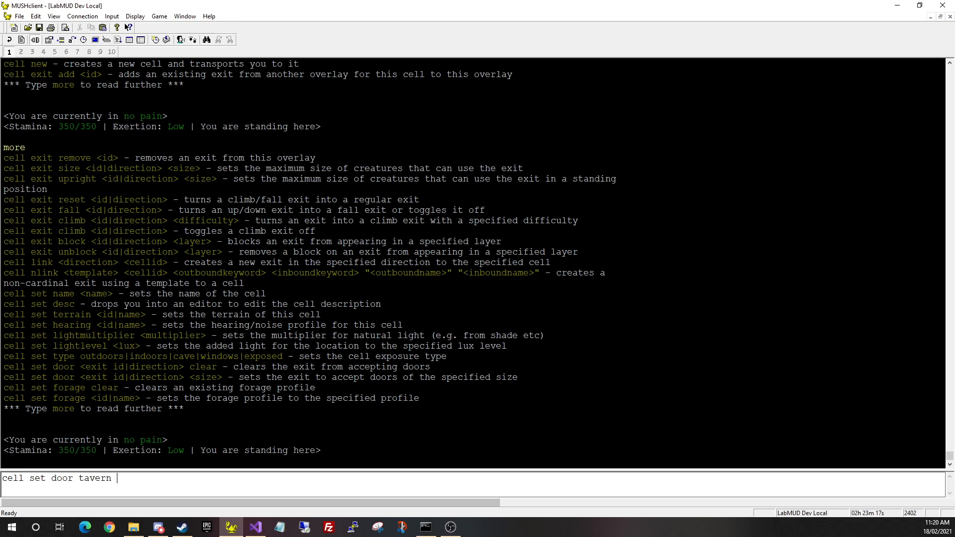
{"action": "key", "text": "ctrl+a"}
{"action": "key", "text": "BackSpace"}
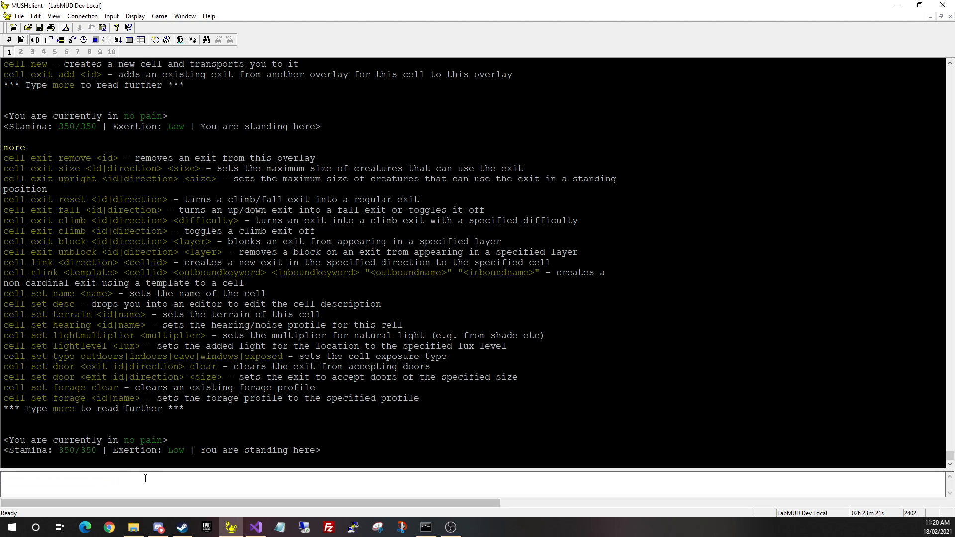
{"action": "type", "text": "show sizes"}
List the sizes from Nanoscopic to Titanic and recall the 'cell set door tavern' command
{"action": "key", "text": "Return"}
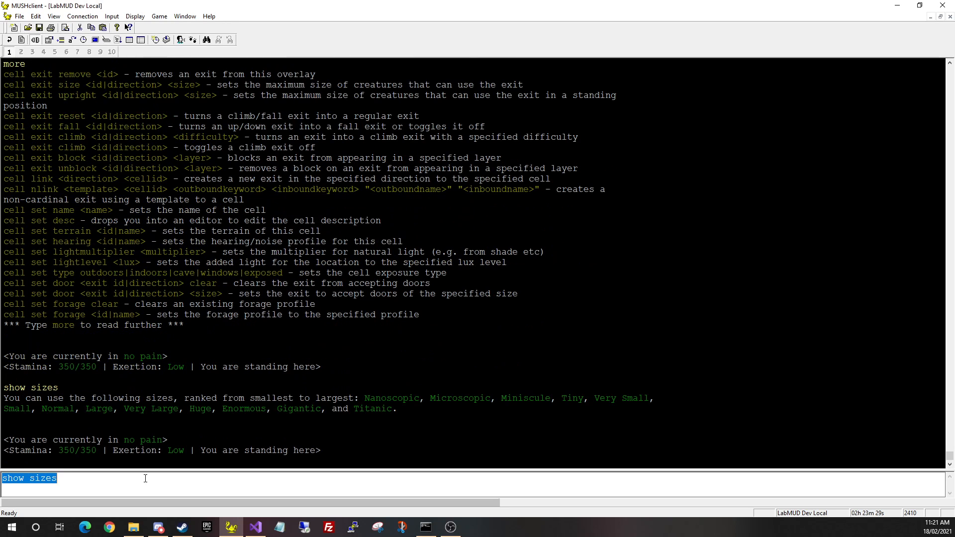
{"action": "key", "text": "BackSpace"}
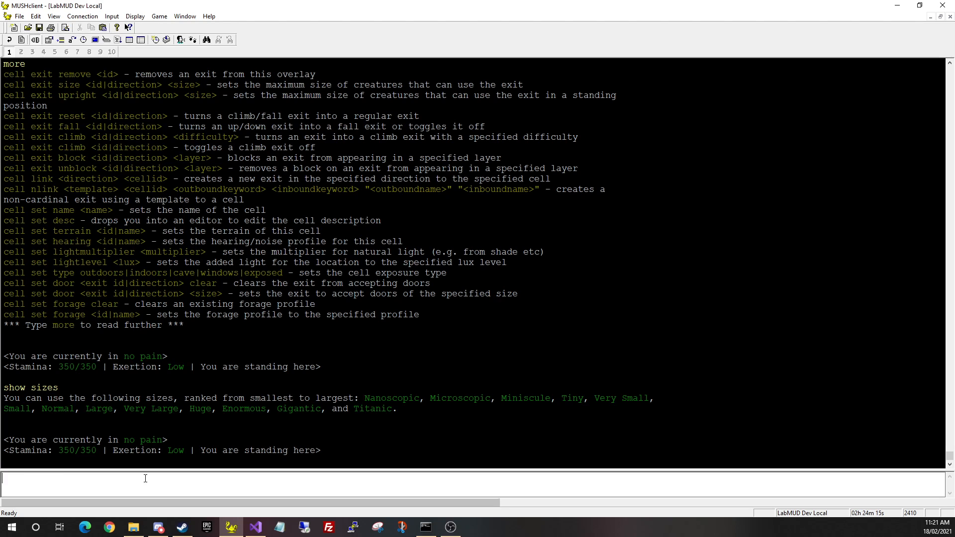
{"action": "type", "text": "more"}
{"action": "key", "text": "Up"}
{"action": "key", "text": "Up"}
Make the tavern exit accept Large doors and look at The Forum's exits again
{"action": "type", "text": "large"}
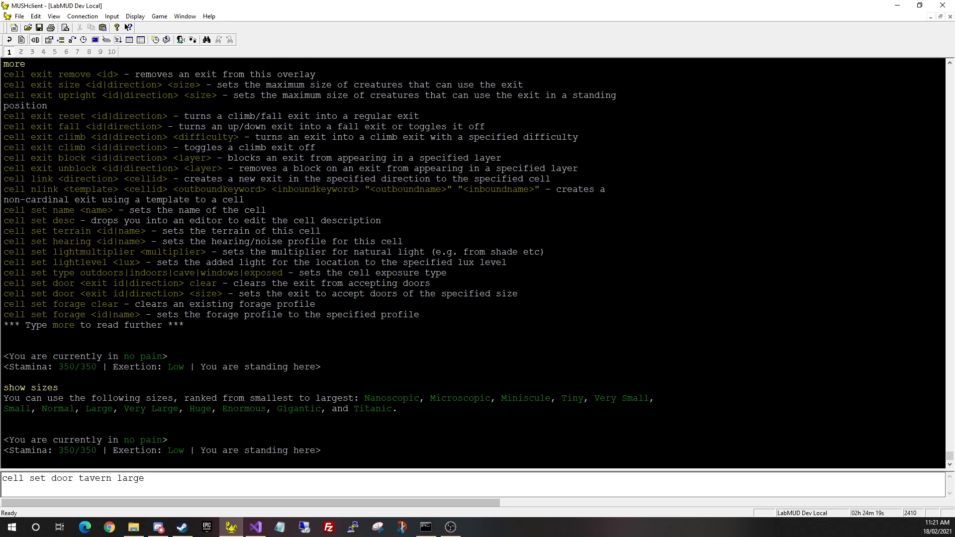
{"action": "key", "text": "Return"}
{"action": "key", "text": "KP_0"}
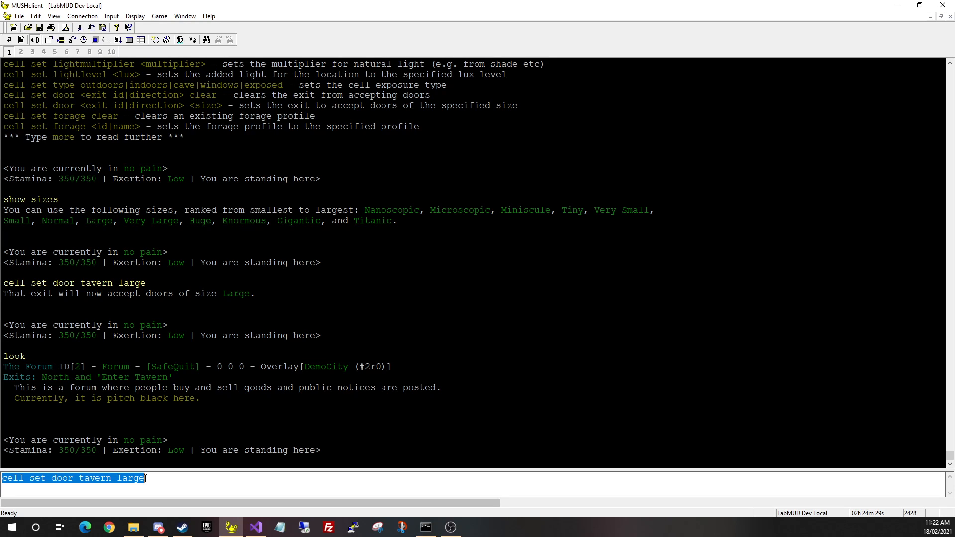
{"action": "key", "text": "BackSpace"}
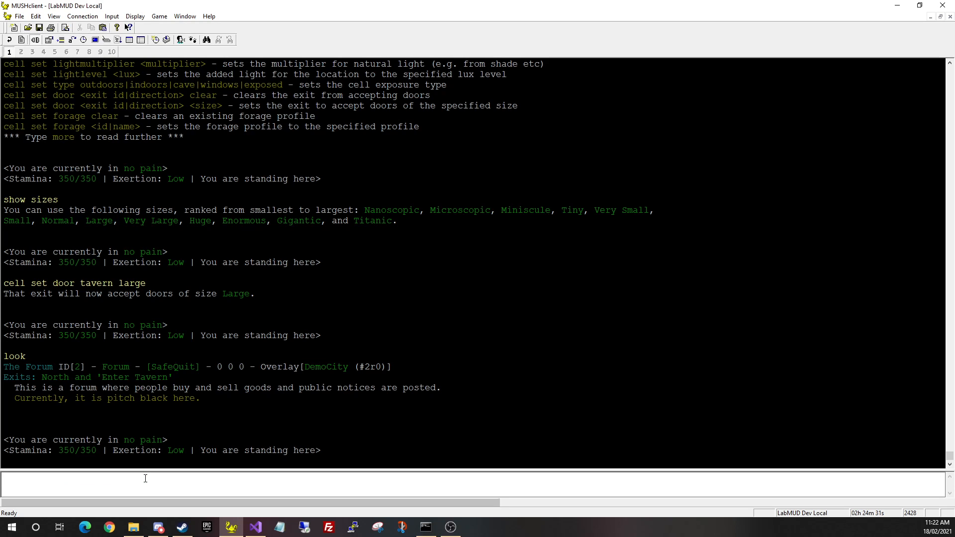
Load the large wooden door (item 10), install it in the tavern exit, and check the exits
{"action": "type", "text": "item list +door"}
{"action": "key", "text": "Return"}
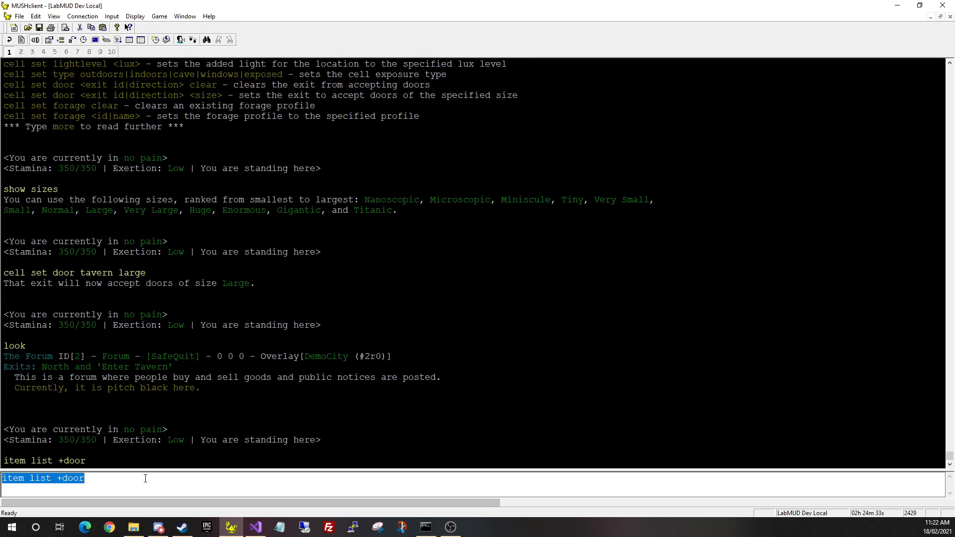
{"action": "key", "text": "BackSpace"}
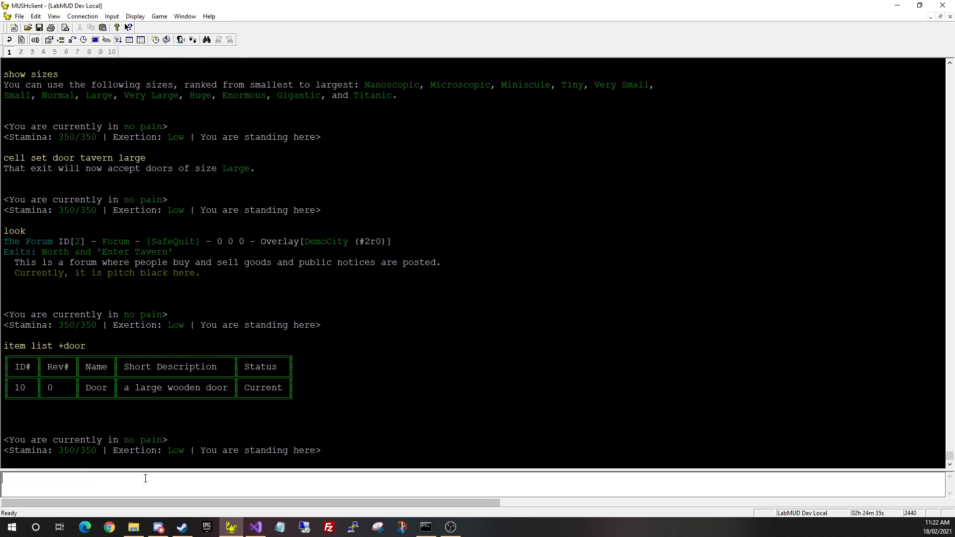
{"action": "type", "text": "item load 10"}
{"action": "key", "text": "Return"}
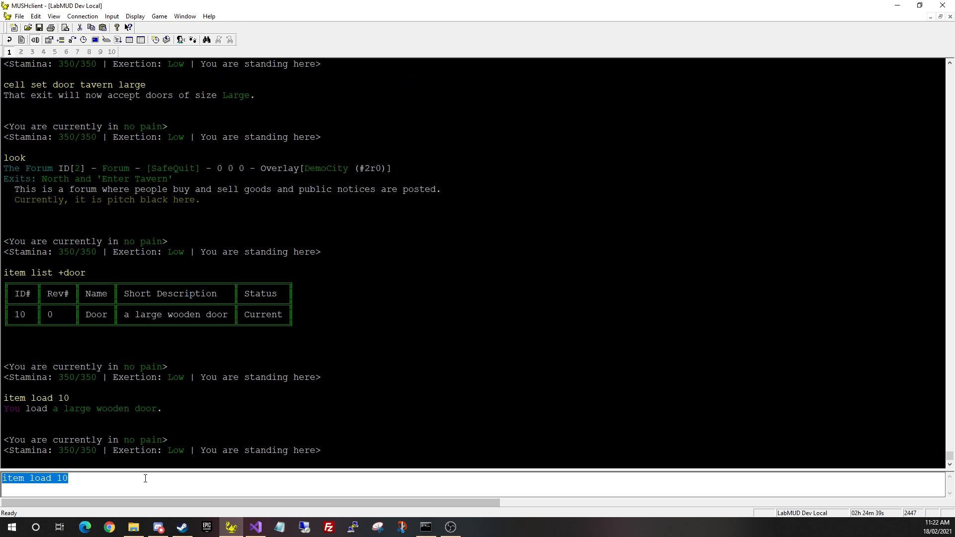
{"action": "type", "text": "install door "}
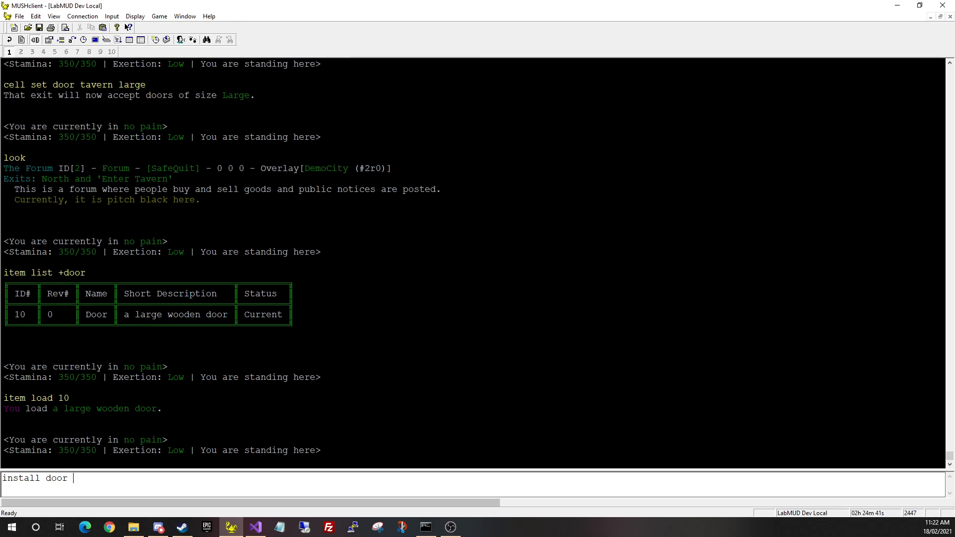
{"action": "type", "text": "tavern"}
{"action": "key", "text": "Return"}
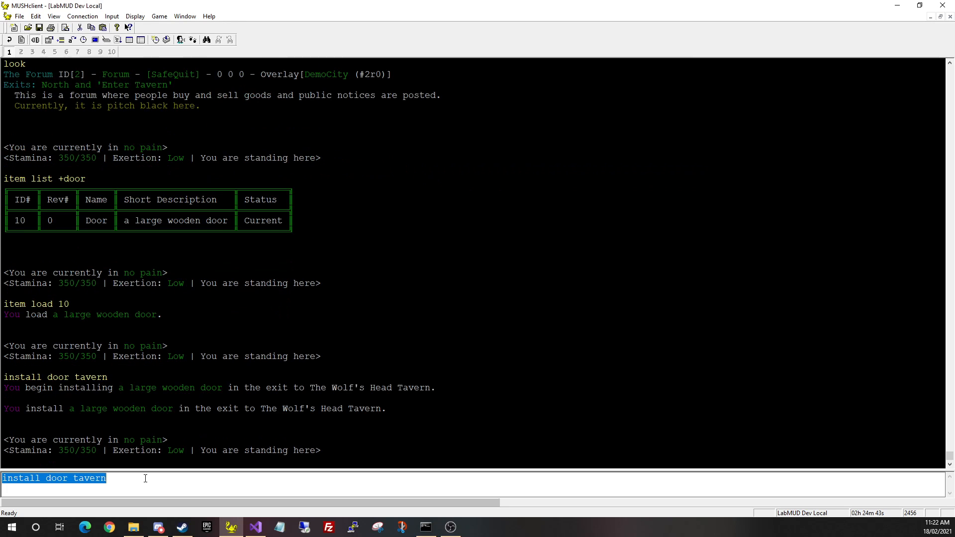
{"action": "type", "text": "look"}
{"action": "key", "text": "Return"}
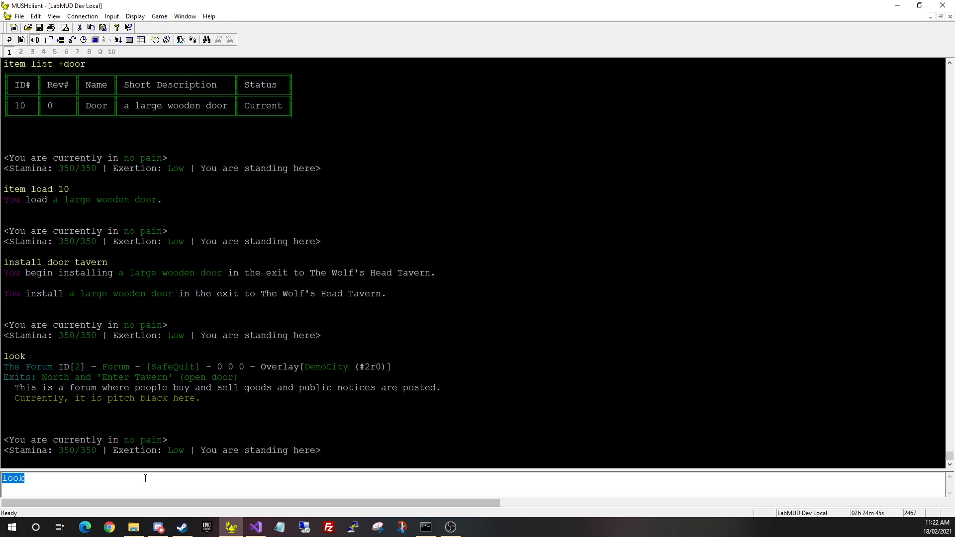
Close and reopen the tavern door, then examine the door's description
{"action": "key", "text": "BackSpace"}
{"action": "type", "text": "close door"}
{"action": "key", "text": "Return"}
{"action": "type", "text": "open tavern"}
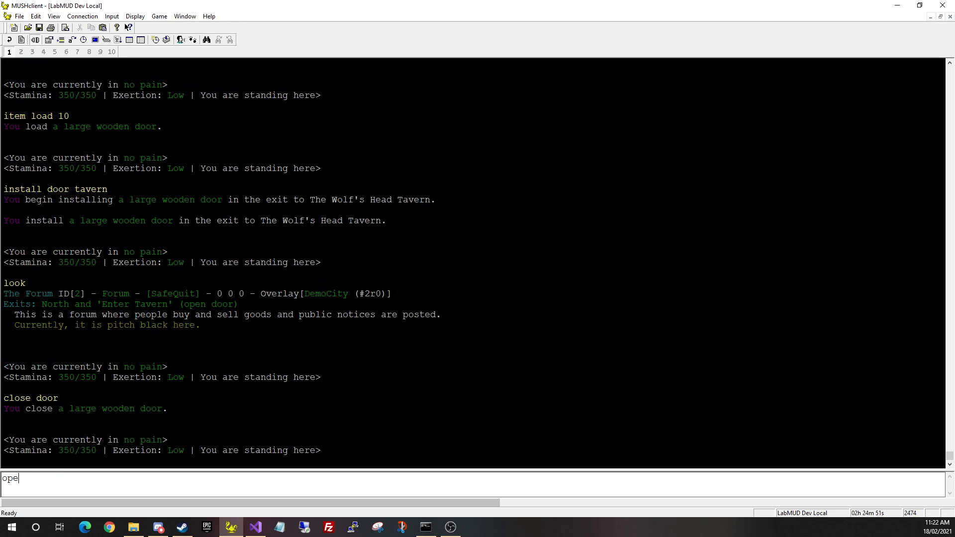
{"action": "key", "text": "Return"}
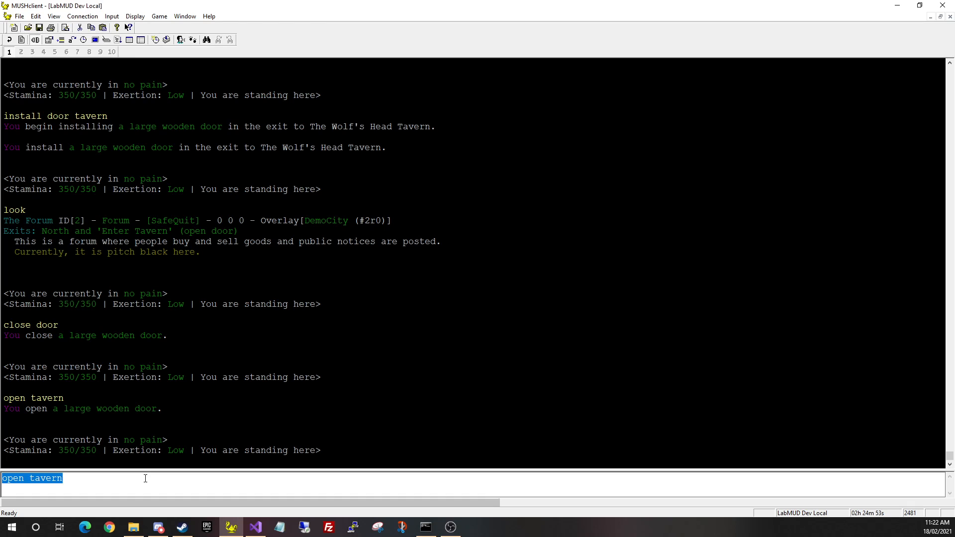
{"action": "key", "text": "BackSpace"}
{"action": "type", "text": "look taver"}
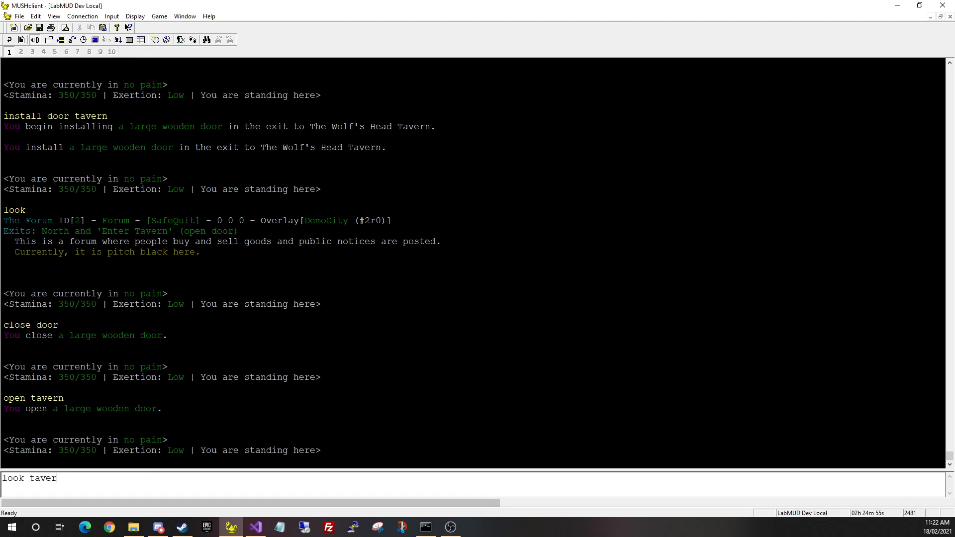
{"action": "type", "text": "n door"}
{"action": "key", "text": "Return"}
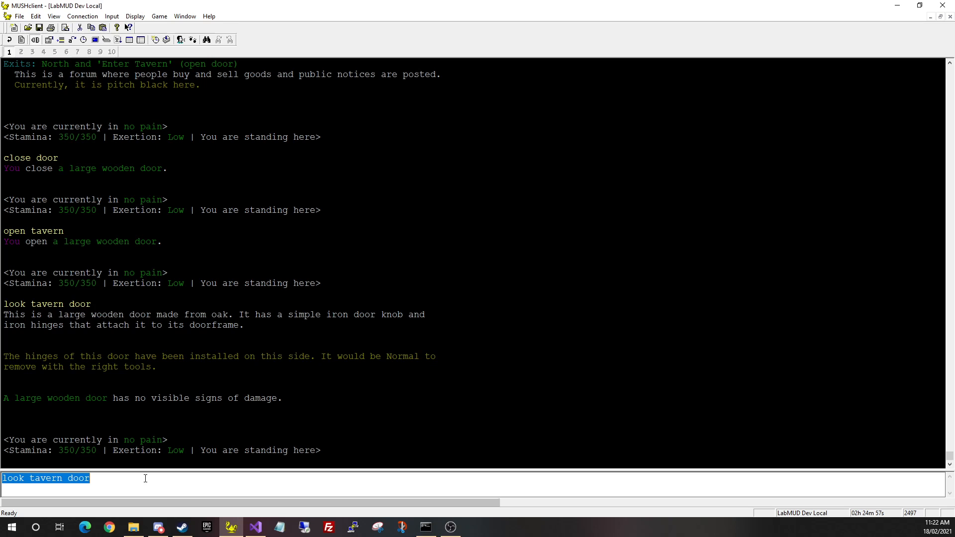
{"action": "key", "text": "BackSpace"}
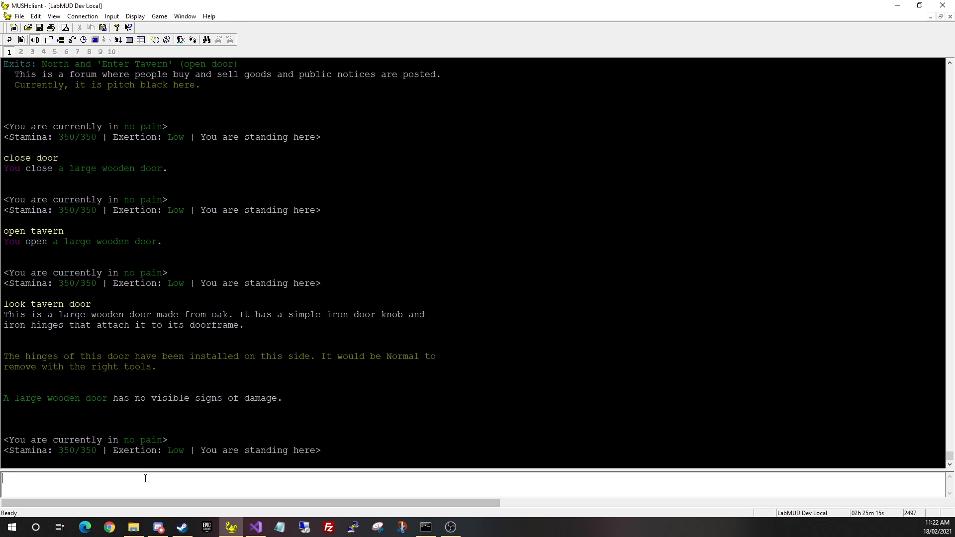
Review The Forum's description again, then enter the tavern
{"action": "type", "text": "look"}
{"action": "key", "text": "Return"}
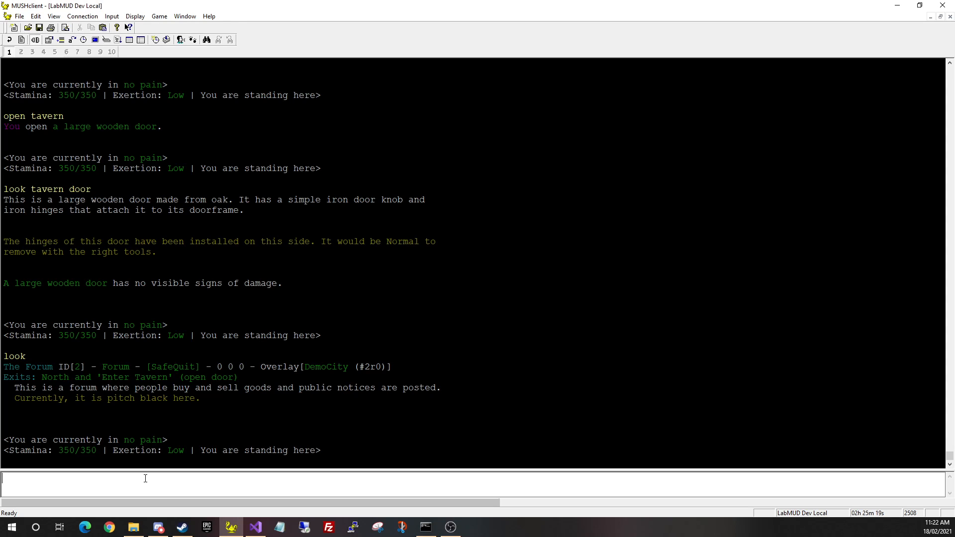
{"action": "type", "text": "enter"}
{"action": "key", "text": "Return"}
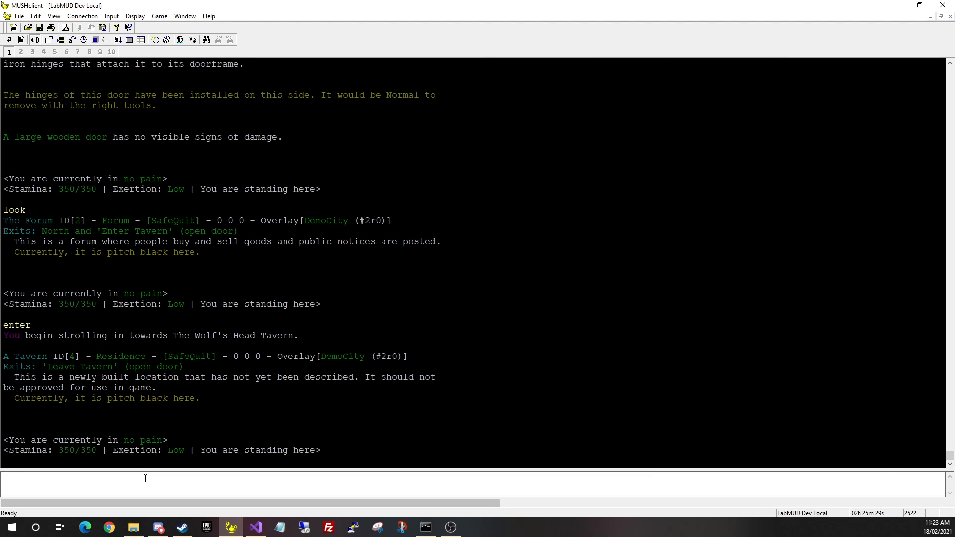
Create cell #5, name it 'An Upper Storey Landing' with cell set name, and show the cell help
{"action": "type", "text": "cell new"}
{"action": "key", "text": "Return"}
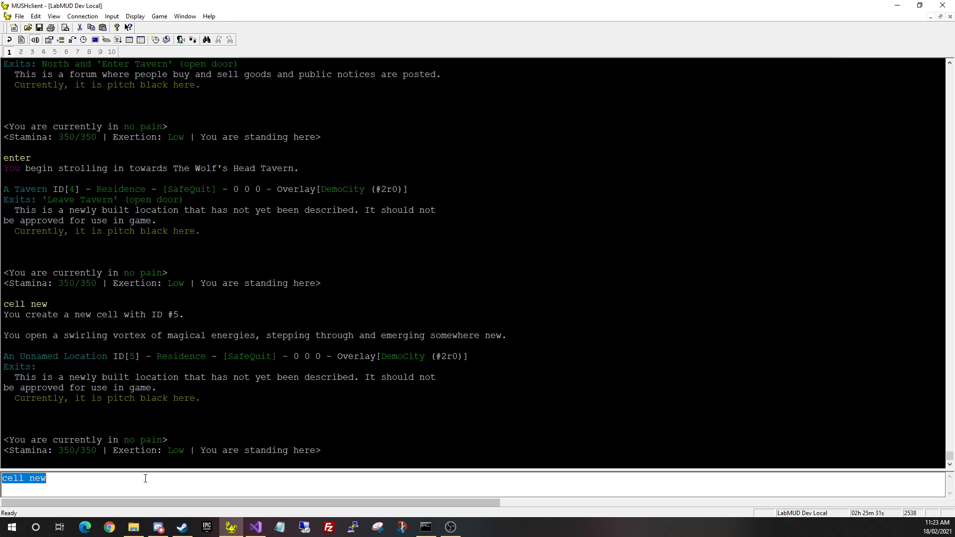
{"action": "type", "text": "cell set A "}
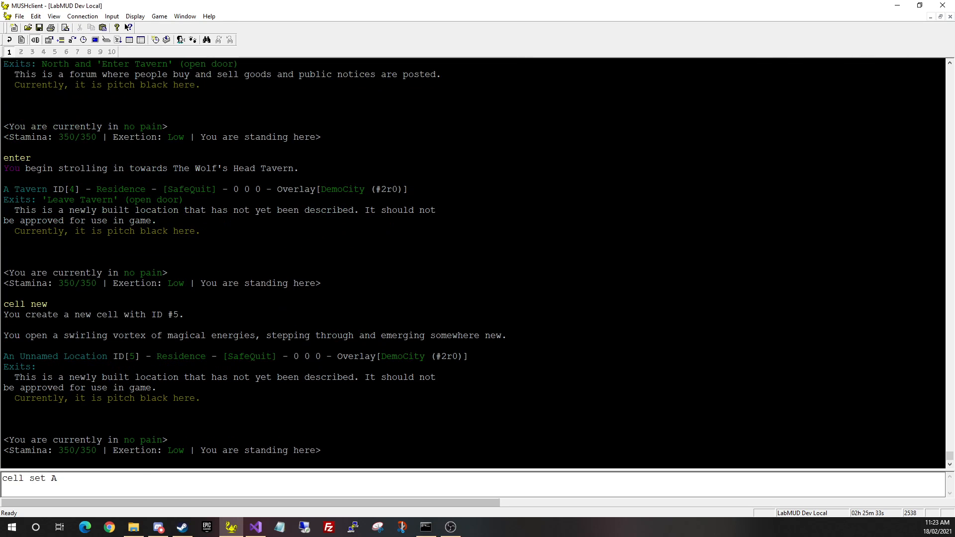
{"action": "type", "text": "Landin"}
{"action": "key", "text": "BackSpace"}
{"action": "key", "text": "BackSpace"}
{"action": "key", "text": "BackSpace"}
{"action": "key", "text": "BackSpace"}
{"action": "key", "text": "BackSpace"}
{"action": "key", "text": "BackSpace"}
{"action": "key", "text": "BackSpace"}
{"action": "type", "text": "n Upper Storey Landing"}
{"action": "key", "text": "Return"}
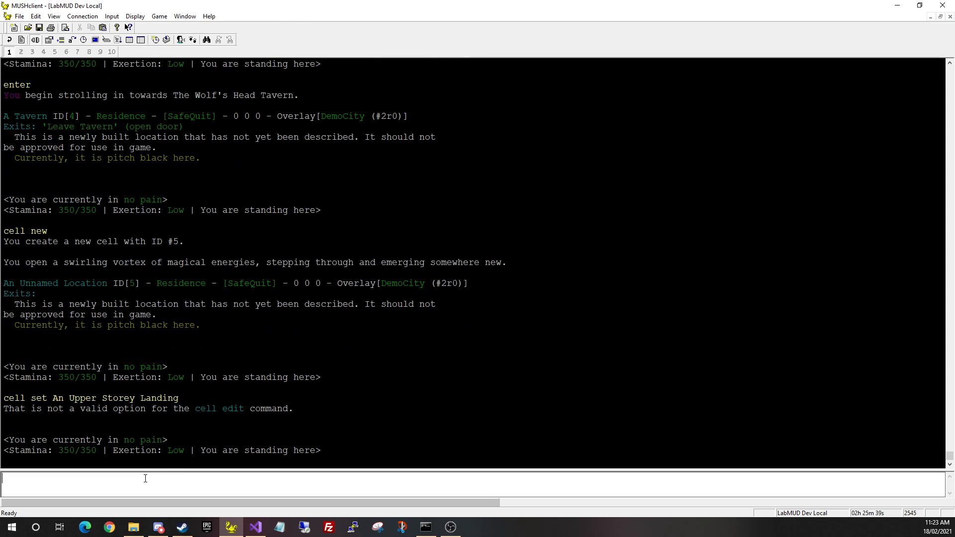
{"action": "key", "text": "Up"}
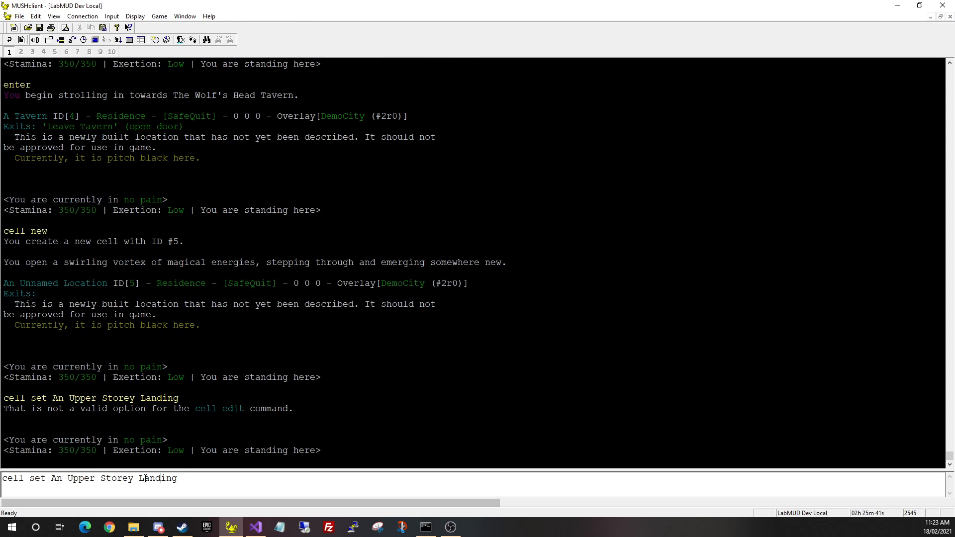
{"action": "type", "text": "name"}
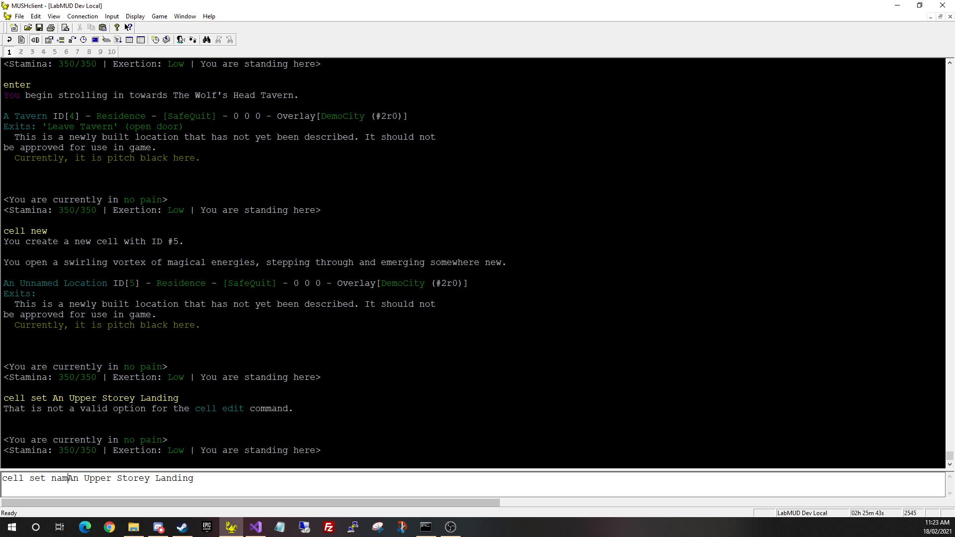
{"action": "key", "text": "Return"}
{"action": "key", "text": "BackSpace"}
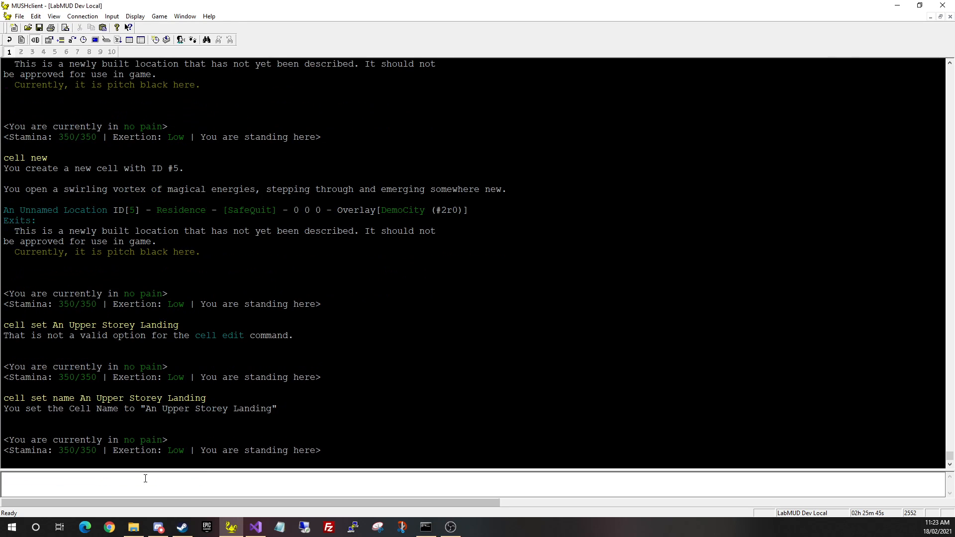
{"action": "type", "text": "cell"}
{"action": "key", "text": "Return"}
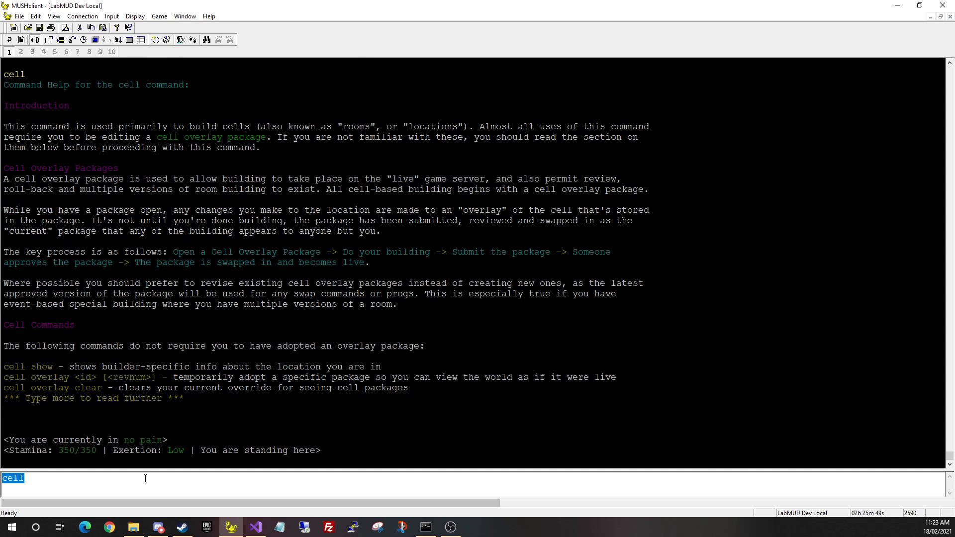
Check the cell nlink usage and list the available exit templates with 'show exits'
{"action": "left_click", "coordinate": [145, 479]}
{"action": "type", "text": "nlink"}
{"action": "key", "text": "Return"}
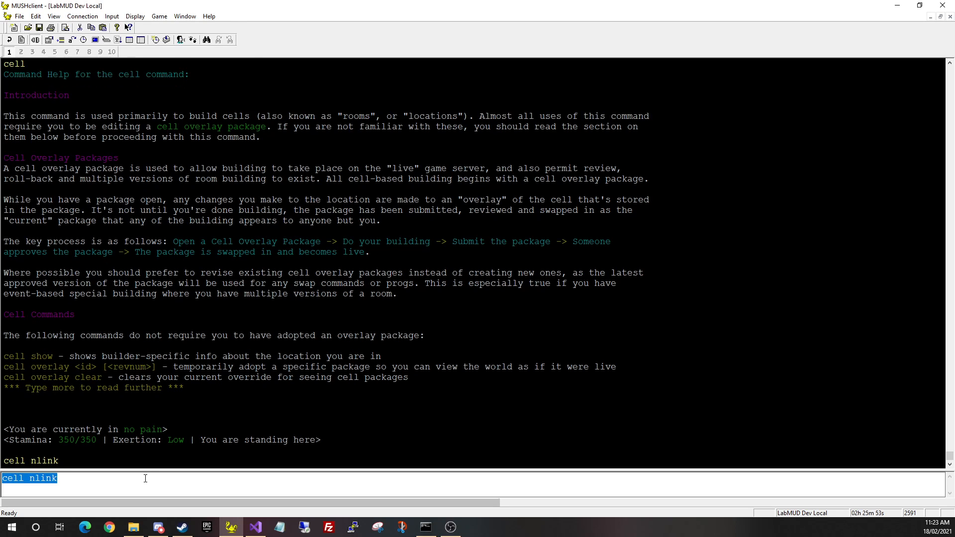
{"action": "left_click", "coordinate": [145, 478]}
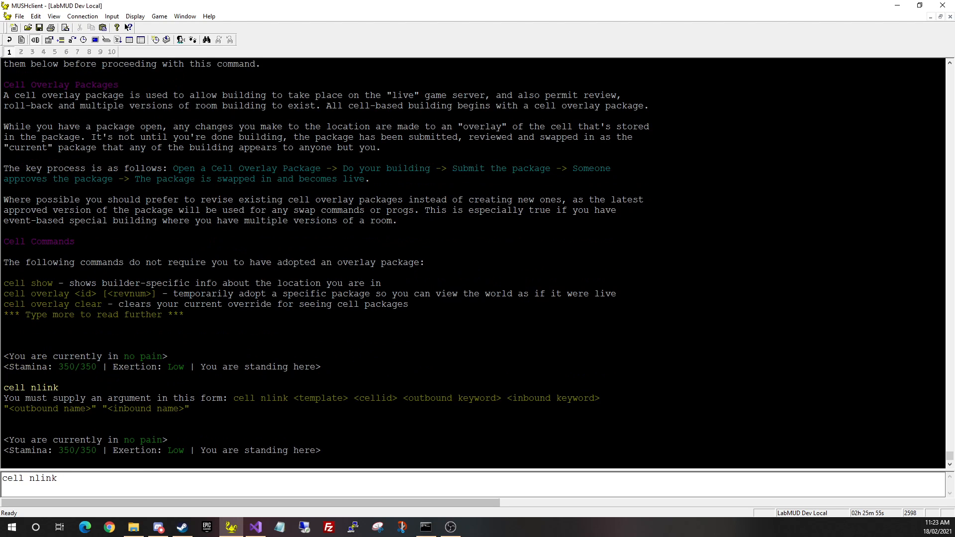
{"action": "key", "text": "ctrl+a"}
{"action": "type", "text": "show exits"}
{"action": "key", "text": "Return"}
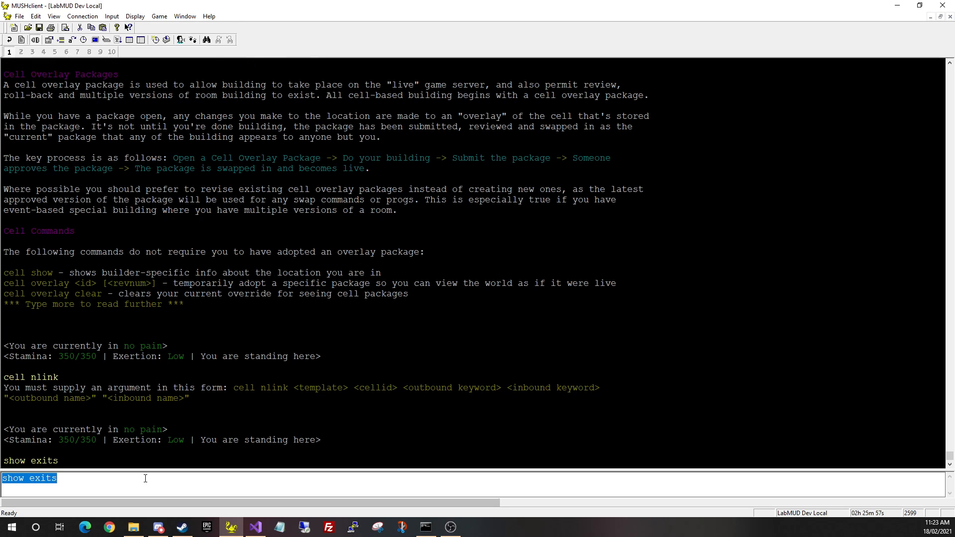
{"action": "key", "text": "BackSpace"}
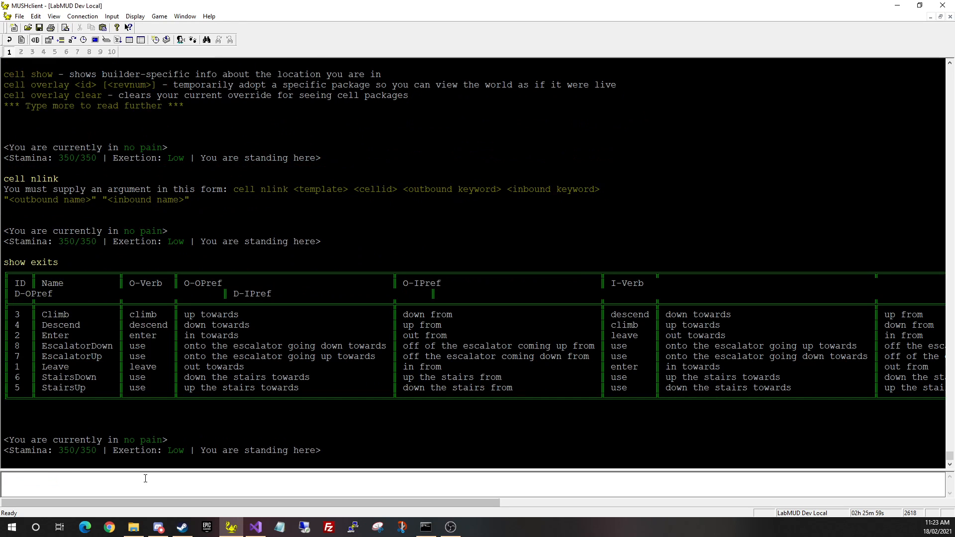
Link the landing to cell 4 with 'cell nlink stairsdown 4', both sides named "the stairs"
{"action": "type", "text": "cell nlink stairsdown 4"}
{"action": "type", "text": "stairsdown"}
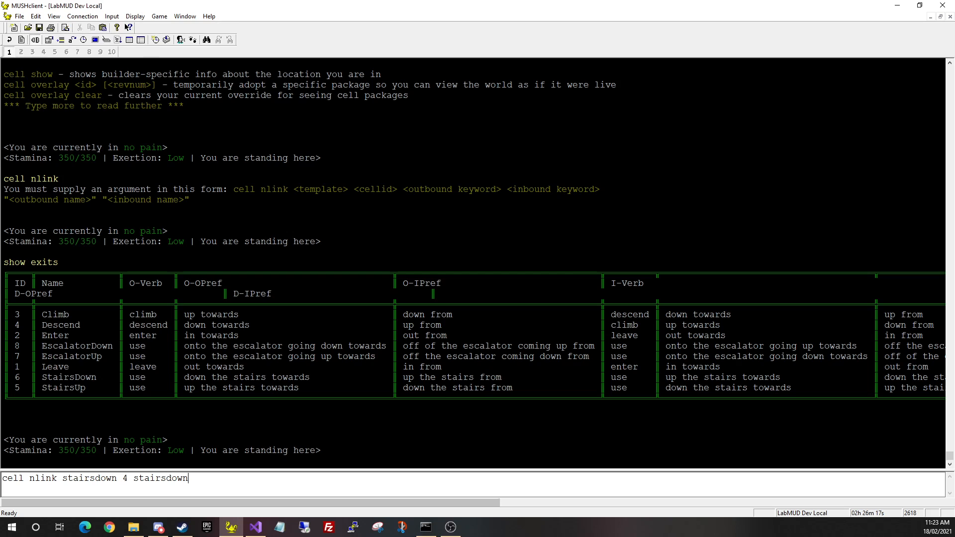
{"action": "key", "text": "BackSpace"}
{"action": "key", "text": "BackSpace"}
{"action": "key", "text": "BackSpace"}
{"action": "key", "text": "BackSpace"}
{"action": "key", "text": "BackSpace"}
{"action": "key", "text": "BackSpace"}
{"action": "key", "text": "BackSpace"}
{"action": "key", "text": "BackSpace"}
{"action": "key", "text": "BackSpace"}
{"action": "key", "text": "BackSpace"}
{"action": "type", "text": "stairs stairs \""}
{"action": "type", "text": "Th"}
{"action": "key", "text": "BackSpace"}
{"action": "key", "text": "BackSpace"}
{"action": "type", "text": "the Tavern comm"}
{"action": "key", "text": "BackSpace"}
{"action": "key", "text": "BackSpace"}
{"action": "key", "text": "BackSpace"}
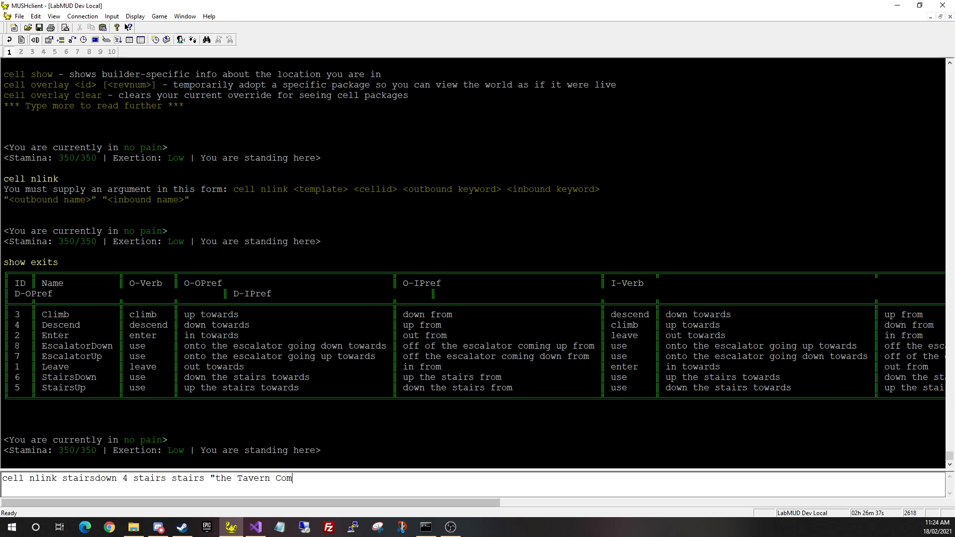
{"action": "type", "text": "ommmon room\" \"the Tavern com"}
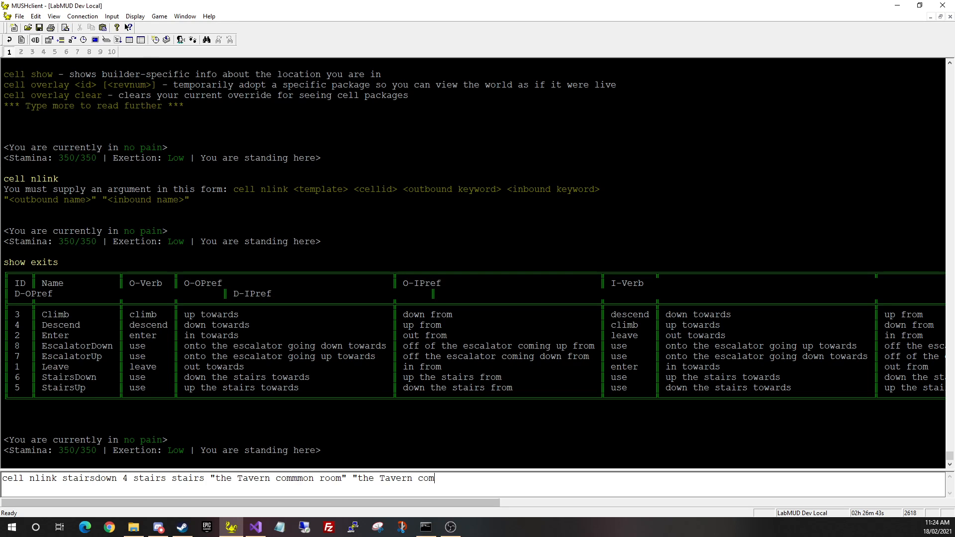
{"action": "type", "text": "mon room"}
{"action": "key", "text": "BackSpace"}
{"action": "key", "text": "BackSpace"}
{"action": "key", "text": "BackSpace"}
{"action": "key", "text": "BackSpace"}
{"action": "key", "text": "BackSpace"}
{"action": "key", "text": "BackSpace"}
{"action": "key", "text": "BackSpace"}
{"action": "key", "text": "BackSpace"}
{"action": "key", "text": "BackSpace"}
{"action": "key", "text": "BackSpace"}
{"action": "key", "text": "BackSpace"}
{"action": "key", "text": "BackSpace"}
{"action": "key", "text": "BackSpace"}
{"action": "key", "text": "BackSpace"}
{"action": "key", "text": "BackSpace"}
{"action": "key", "text": "BackSpace"}
{"action": "key", "text": "BackSpace"}
{"action": "key", "text": "BackSpace"}
{"action": "key", "text": "BackSpace"}
{"action": "key", "text": "BackSpace"}
{"action": "key", "text": "BackSpace"}
{"action": "key", "text": "BackSpace"}
{"action": "key", "text": "BackSpace"}
{"action": "key", "text": "BackSpace"}
{"action": "key", "text": "BackSpace"}
{"action": "key", "text": "BackSpace"}
{"action": "key", "text": "BackSpace"}
{"action": "key", "text": "BackSpace"}
{"action": "key", "text": "BackSpace"}
{"action": "key", "text": "BackSpace"}
{"action": "key", "text": "BackSpace"}
{"action": "key", "text": "BackSpace"}
{"action": "key", "text": "BackSpace"}
{"action": "key", "text": "BackSpace"}
{"action": "key", "text": "BackSpace"}
{"action": "key", "text": "BackSpace"}
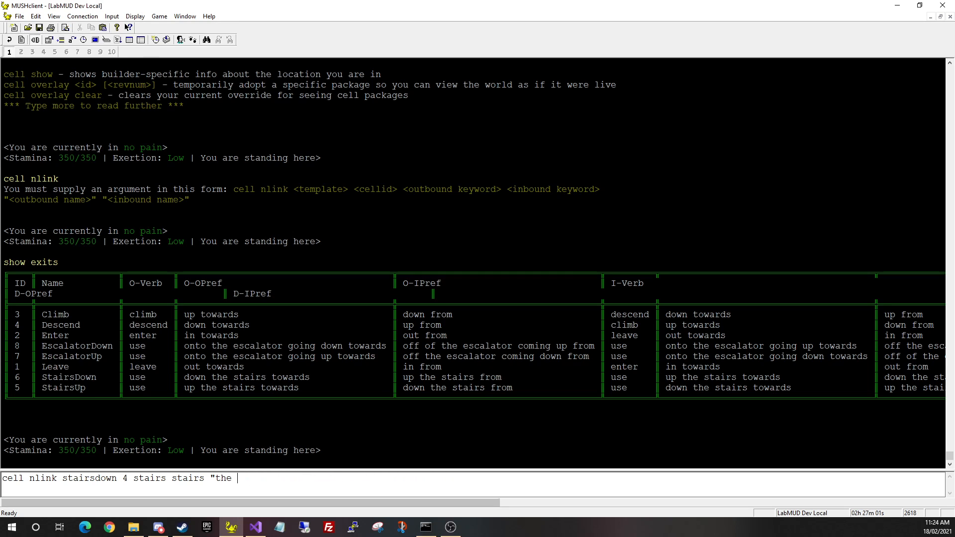
{"action": "type", "text": "stairs\" the stair"}
{"action": "key", "text": "BackSpace"}
{"action": "key", "text": "BackSpace"}
{"action": "key", "text": "BackSpace"}
{"action": "key", "text": "BackSpace"}
{"action": "key", "text": "BackSpace"}
{"action": "key", "text": "BackSpace"}
{"action": "key", "text": "BackSpace"}
{"action": "key", "text": "BackSpace"}
{"action": "key", "text": "BackSpace"}
{"action": "type", "text": "\"the stairs\""}
{"action": "key", "text": "Return"}
{"action": "key", "text": "BackSpace"}
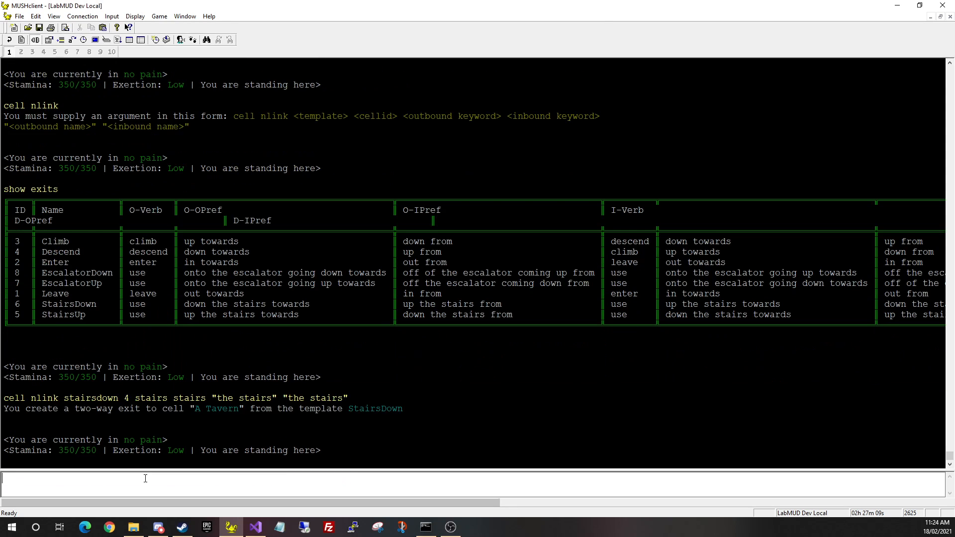
Look at the landing, then use the stairs down, up, and down again into A Tavern
{"action": "key", "text": "KP_5"}
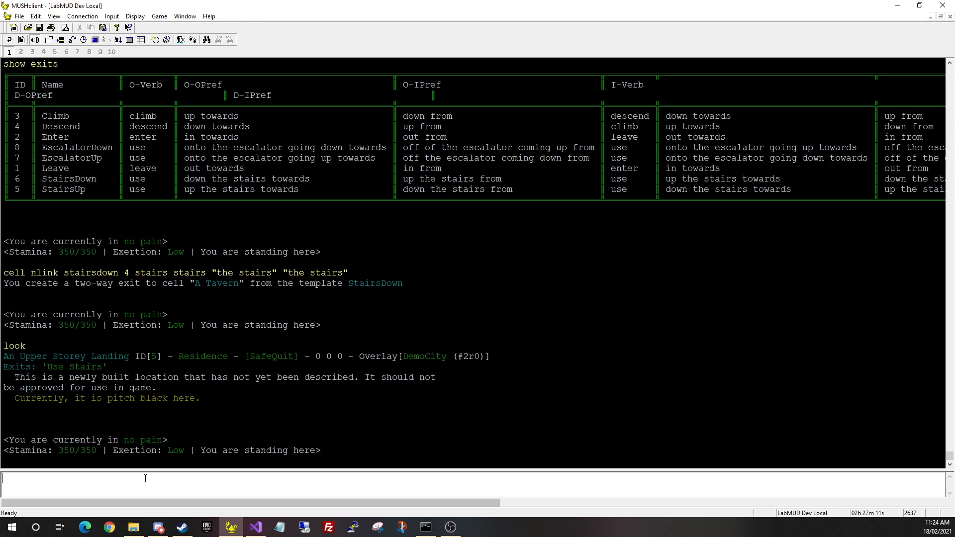
{"action": "type", "text": "use stairs"}
{"action": "key", "text": "Return"}
{"action": "key", "text": "Return"}
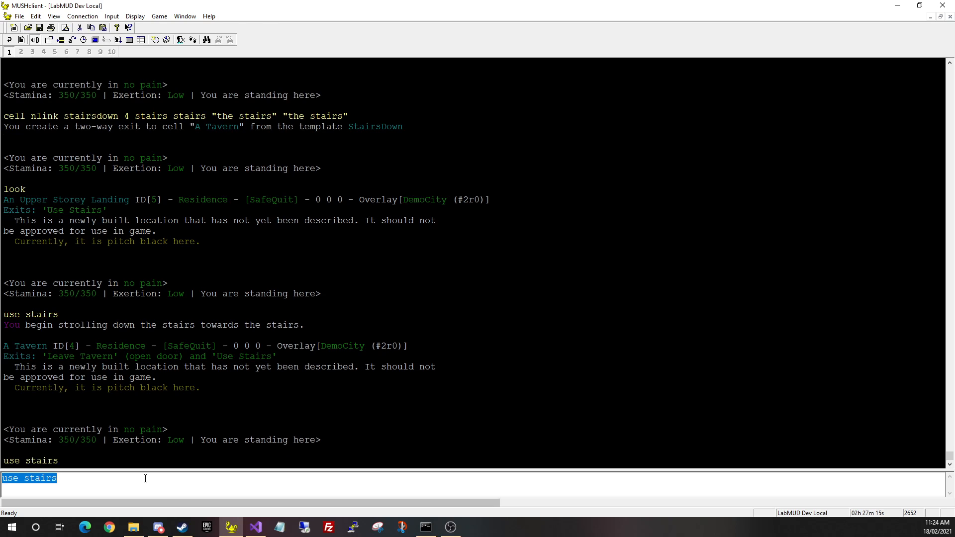
{"action": "key", "text": "Return"}
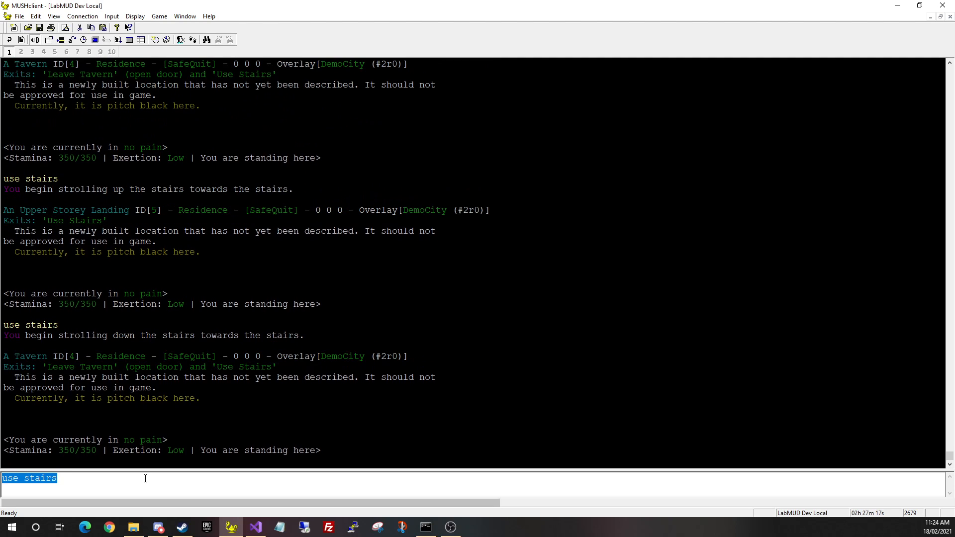
{"action": "key", "text": "Return"}
{"action": "key", "text": "Return"}
{"action": "key", "text": "Return"}
{"action": "key", "text": "Return"}
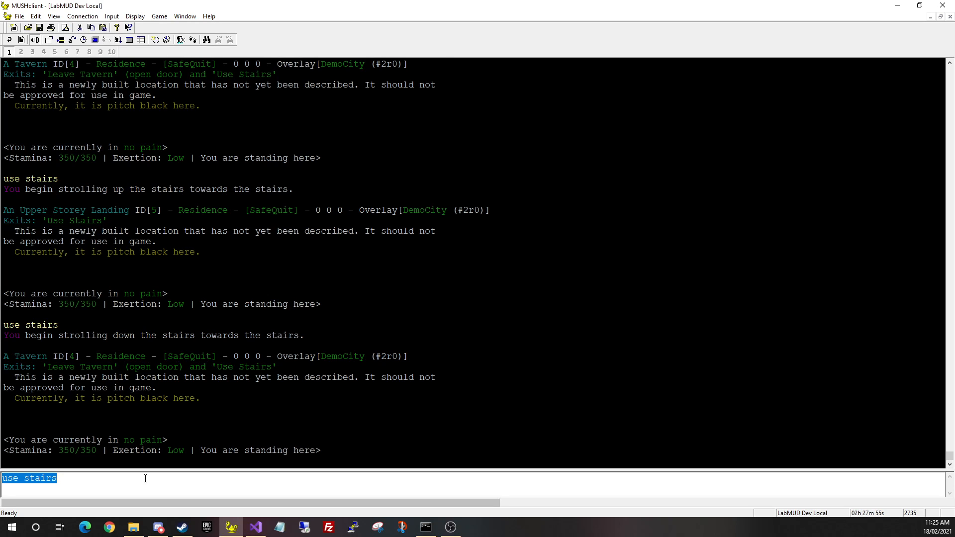
Submit the DemoCity cell overlay package for review with 'cell package submit'
{"action": "key", "text": "BackSpace"}
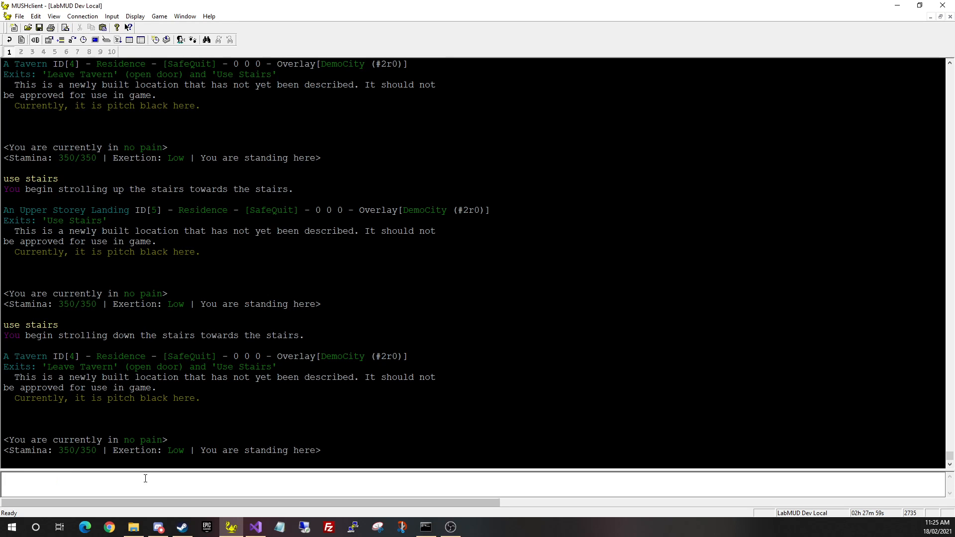
{"action": "type", "text": "cell package submit"}
{"action": "key", "text": "Return"}
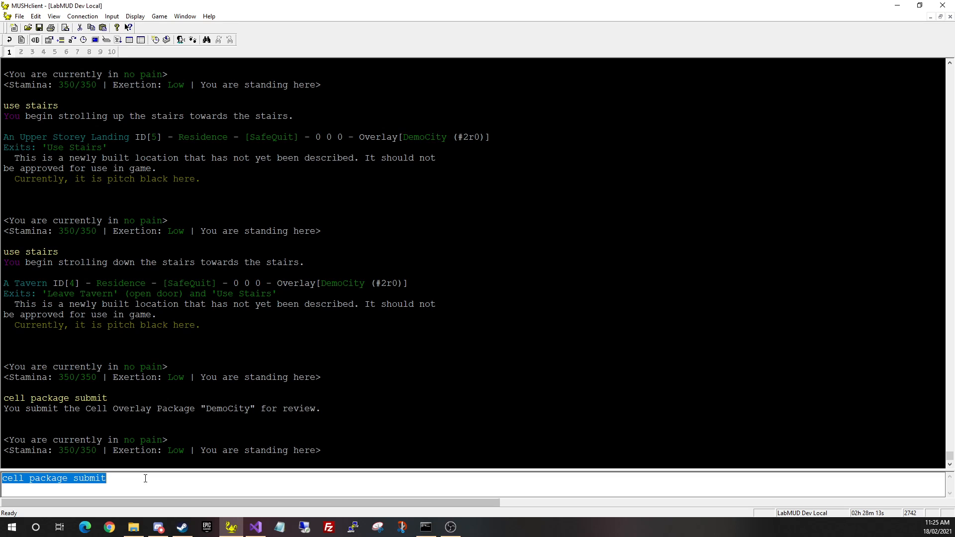
List packages awaiting review, then open the review of package 2
{"action": "type", "text": "cell "}
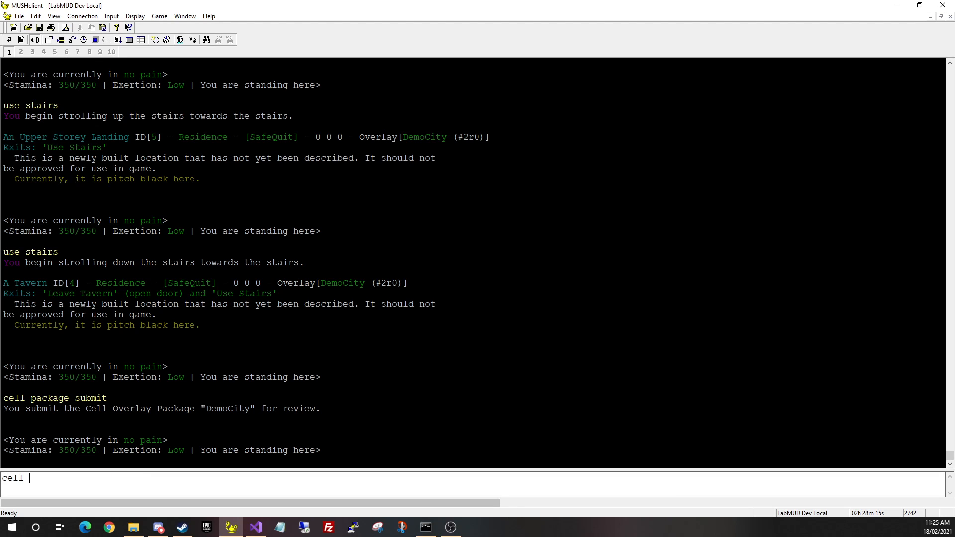
{"action": "type", "text": "package review"}
{"action": "key", "text": "Return"}
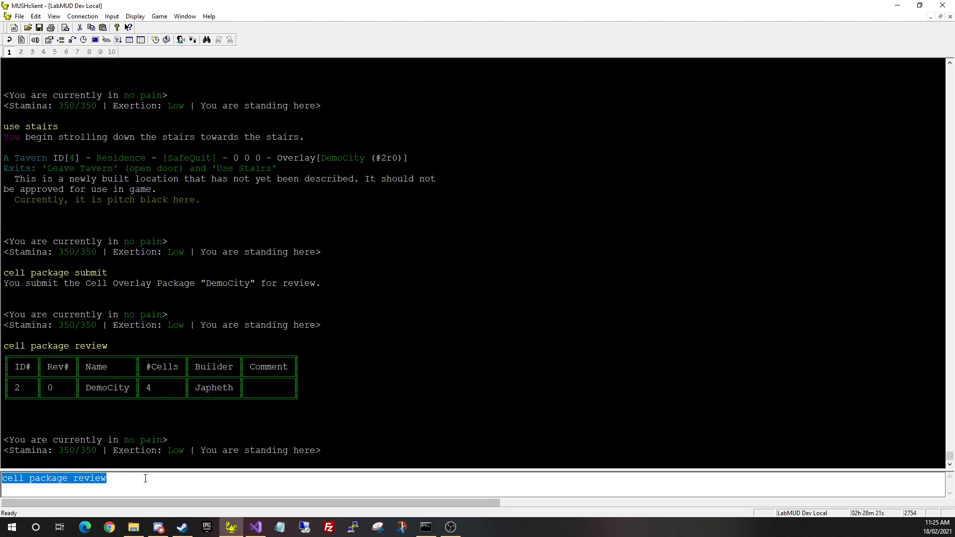
{"action": "left_click", "coordinate": [146, 478]}
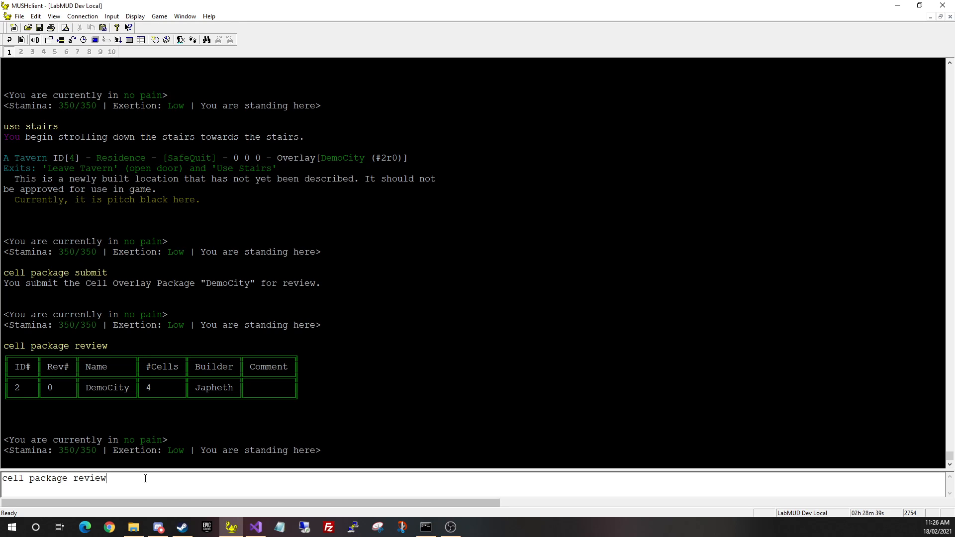
{"action": "type", "text": "2"}
{"action": "key", "text": "Return"}
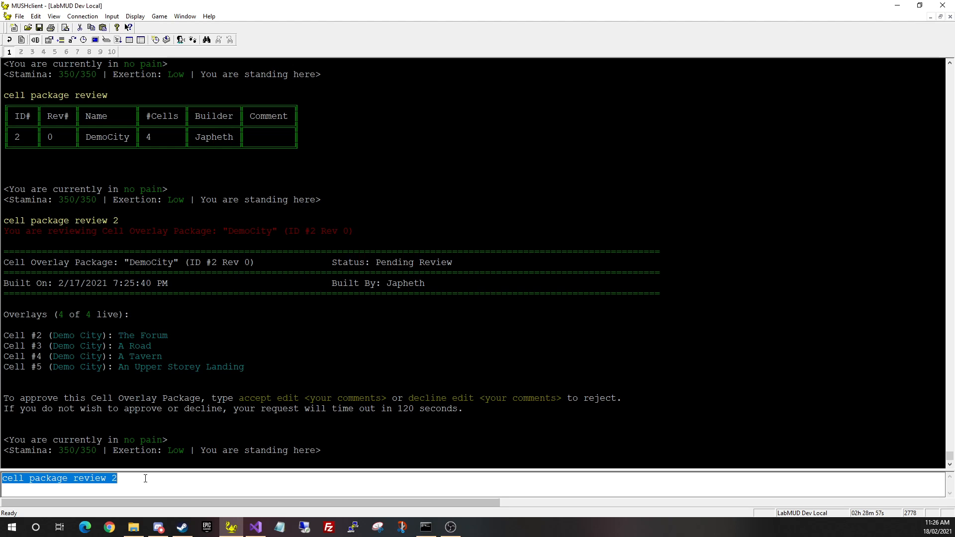
Accept the DemoCity package, then swap it live with 'cell package swap 2'
{"action": "key", "text": "BackSpace"}
{"action": "type", "text": "accept"}
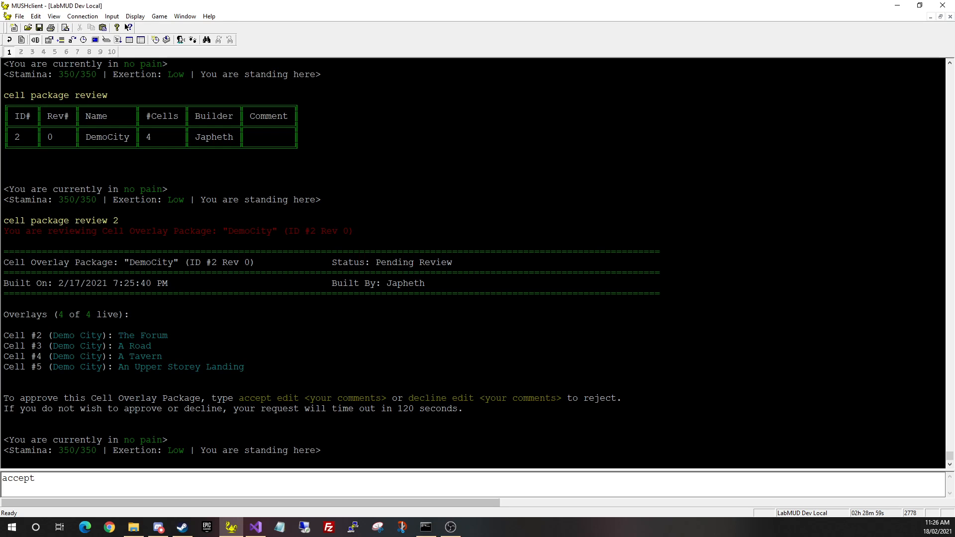
{"action": "key", "text": "Return"}
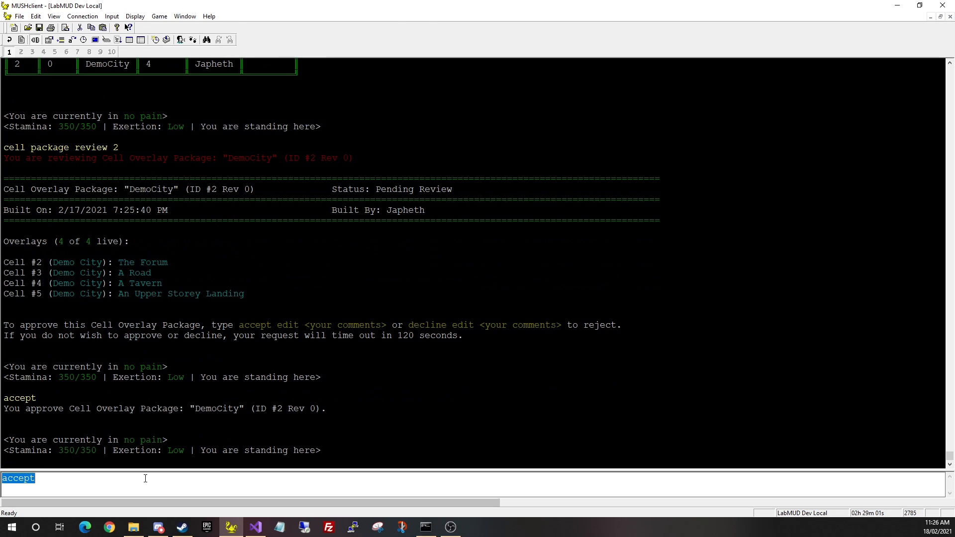
{"action": "key", "text": "BackSpace"}
{"action": "type", "text": "cell swap 2"}
{"action": "key", "text": "Return"}
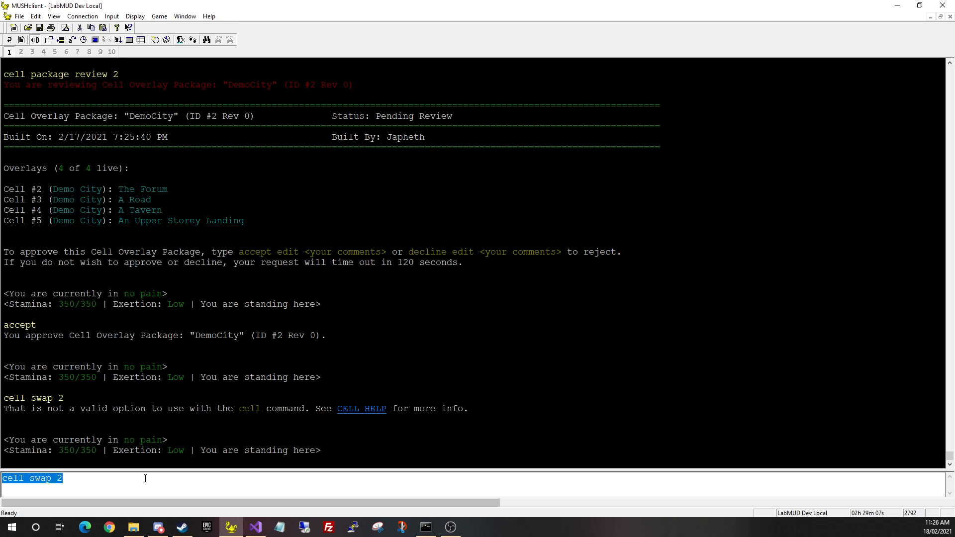
{"action": "type", "text": "cell package sp"}
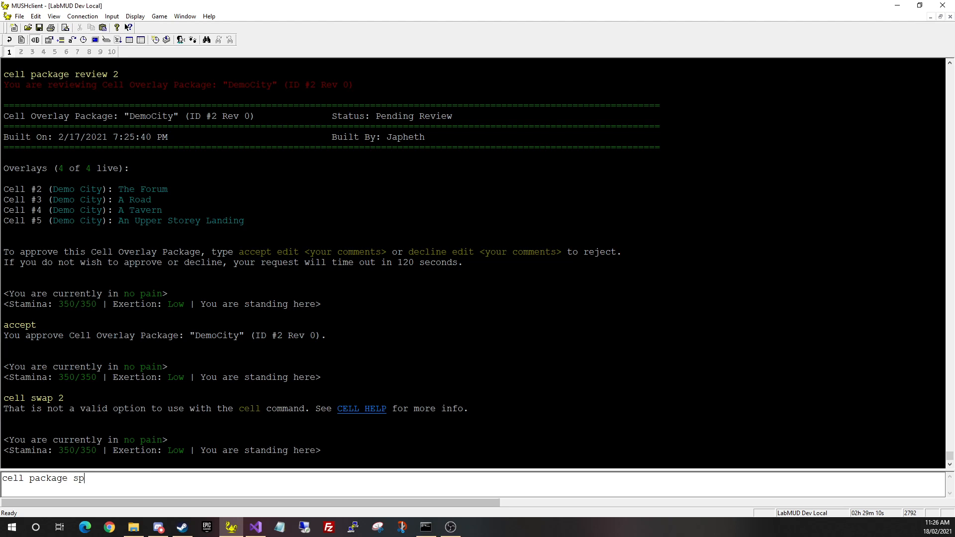
{"action": "key", "text": "BackSpace"}
{"action": "type", "text": "wap 2"}
{"action": "key", "text": "Return"}
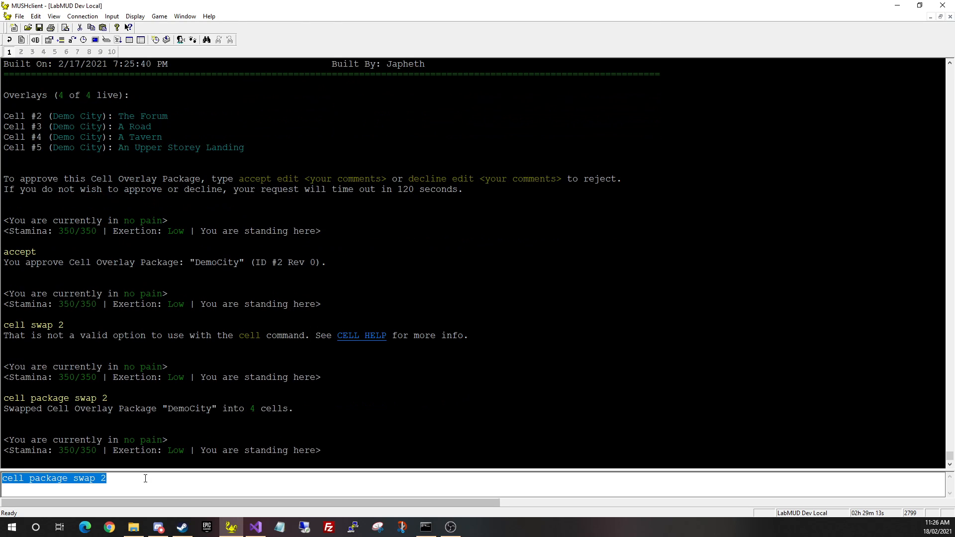
Look at the tavern to confirm the overlay, then try 'cell packages'
{"action": "key", "text": "KP_0"}
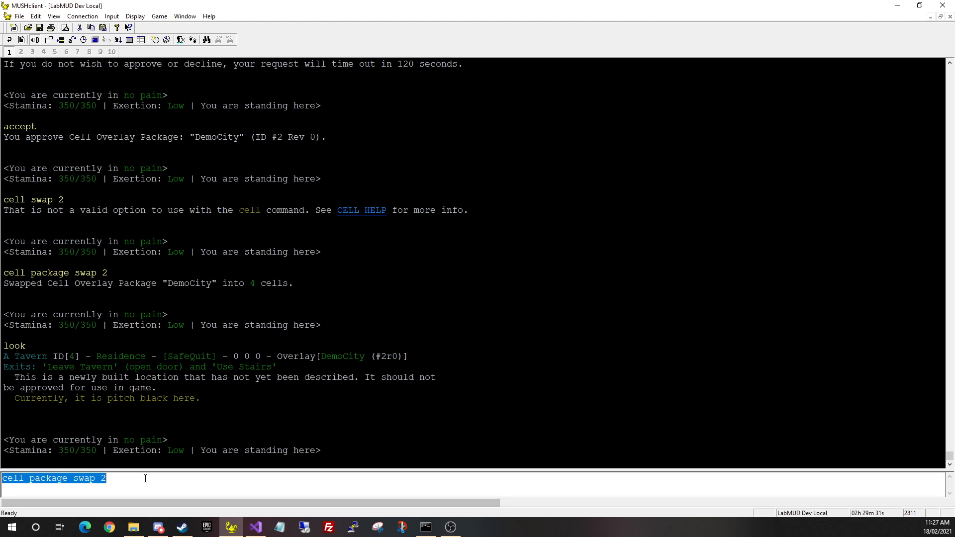
{"action": "key", "text": "BackSpace"}
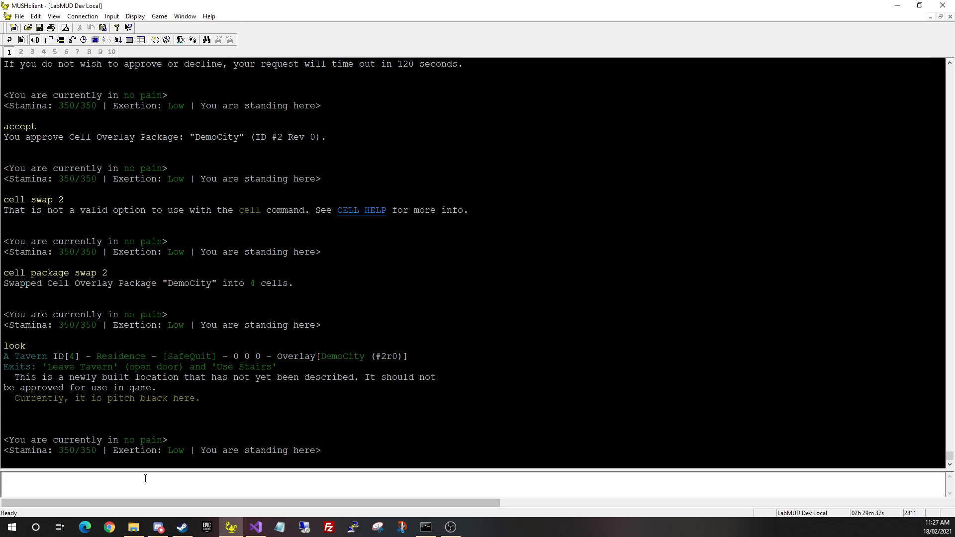
{"action": "type", "text": "cell packages"}
{"action": "key", "text": "Return"}
List all cell overlay packages with 'cell package list'
{"action": "left_click", "coordinate": [145, 479]}
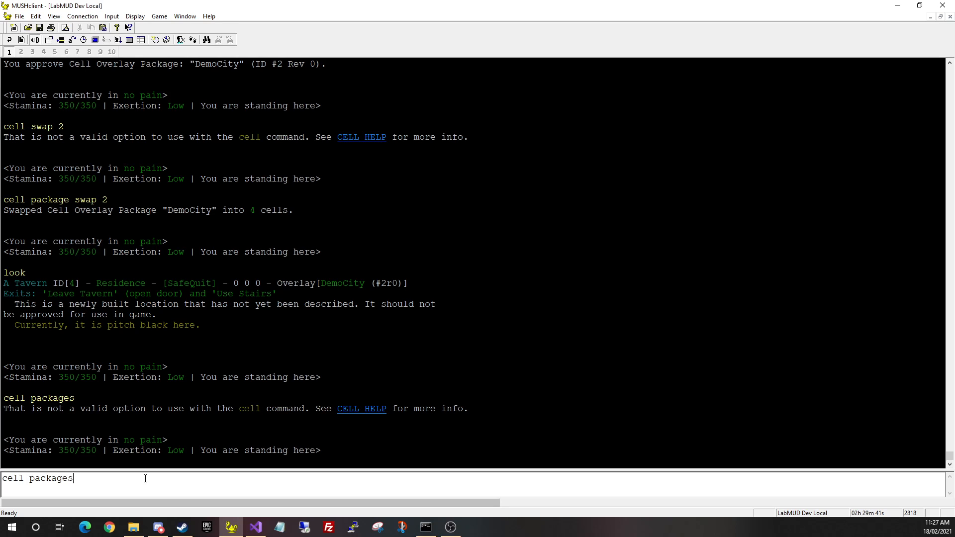
{"action": "key", "text": "BackSpace"}
{"action": "type", "text": "list"}
{"action": "key", "text": "Return"}
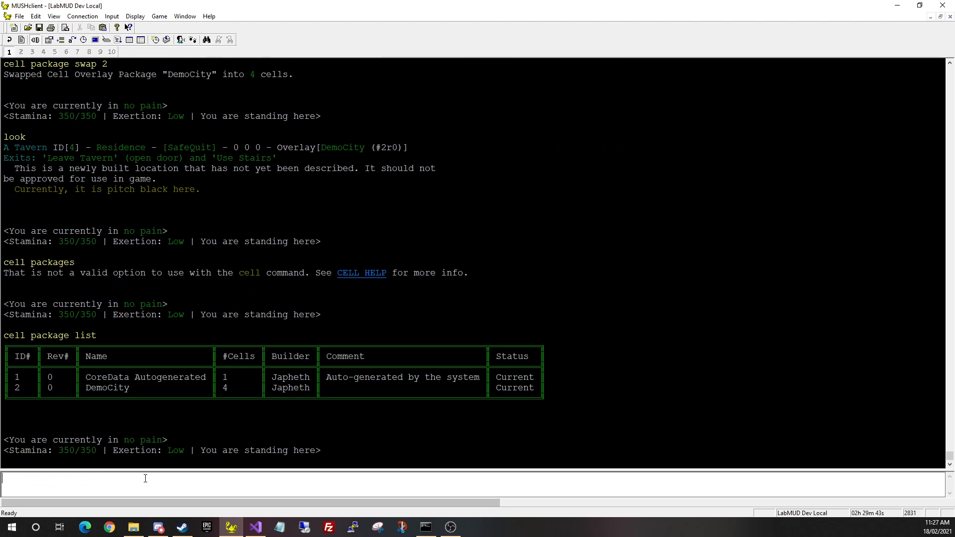
Create a new revision of the DemoCity package with 'cell package revise 2'
{"action": "type", "text": "cell package revise DemoCity"}
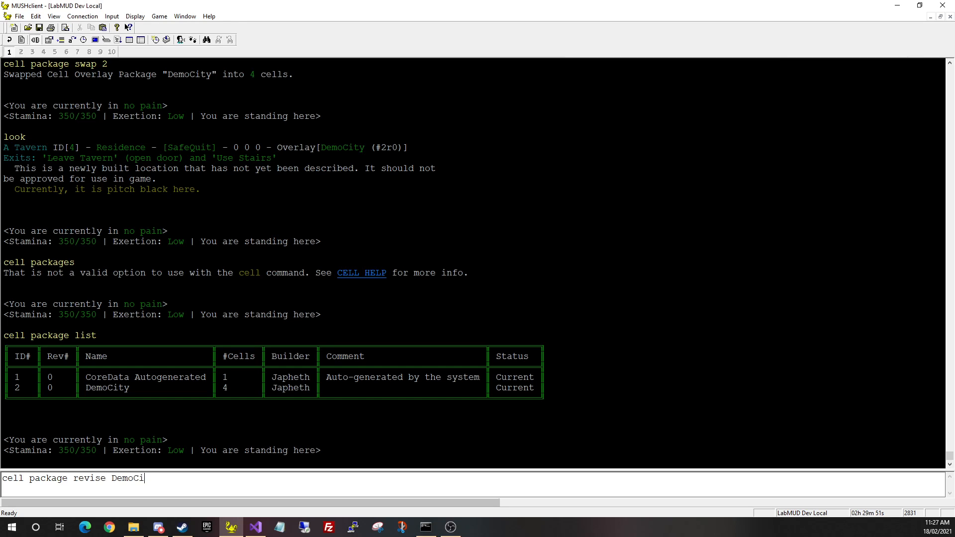
{"action": "key", "text": "Return"}
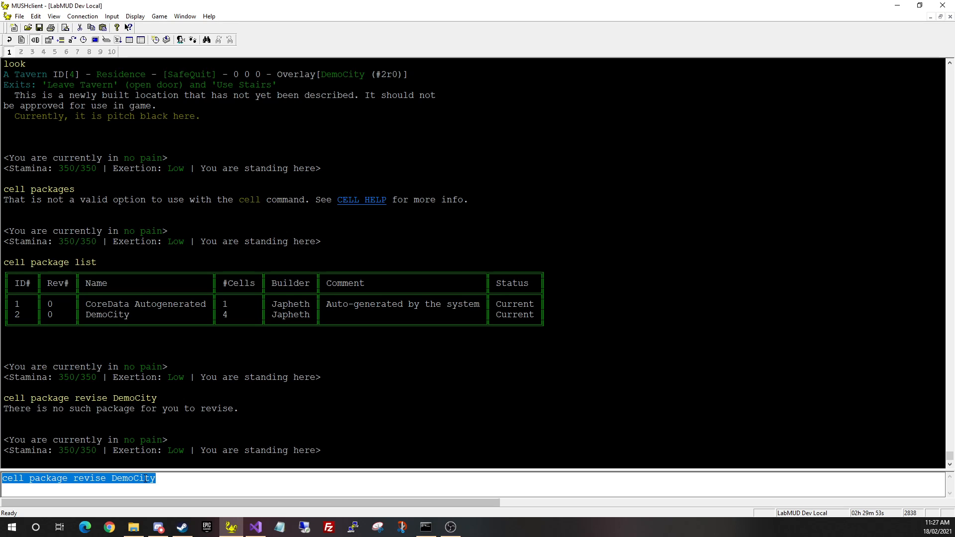
{"action": "left_click", "coordinate": [145, 479]}
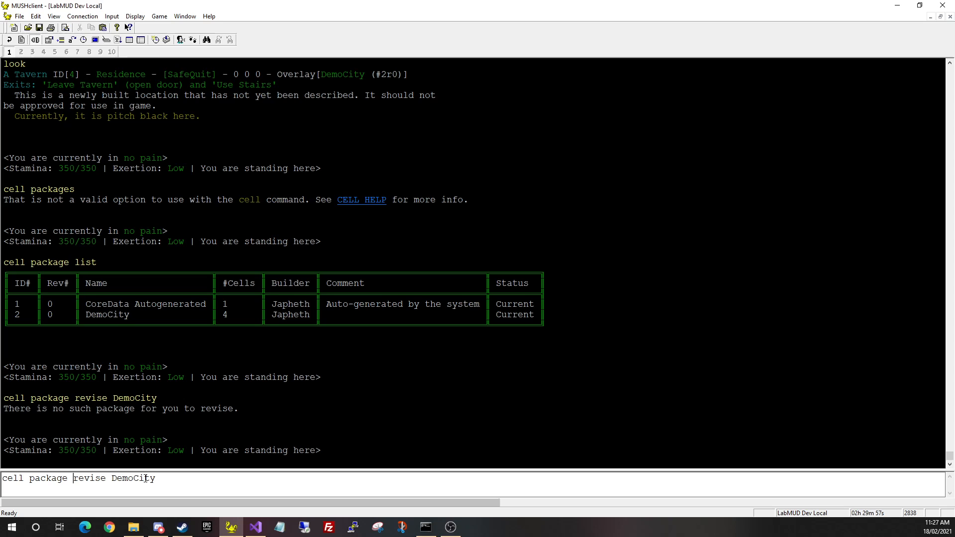
{"action": "key", "text": "BackSpace"}
{"action": "key", "text": "BackSpace"}
{"action": "key", "text": "BackSpace"}
{"action": "key", "text": "BackSpace"}
{"action": "key", "text": "BackSpace"}
{"action": "key", "text": "BackSpace"}
{"action": "key", "text": "BackSpace"}
{"action": "key", "text": "BackSpace"}
{"action": "type", "text": "2"}
{"action": "key", "text": "Return"}
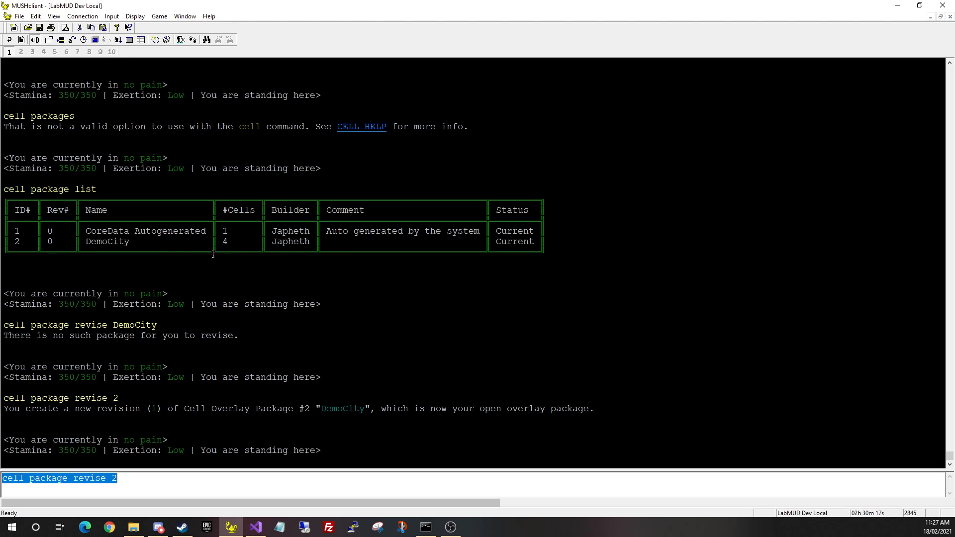
{"action": "key", "text": "BackSpace"}
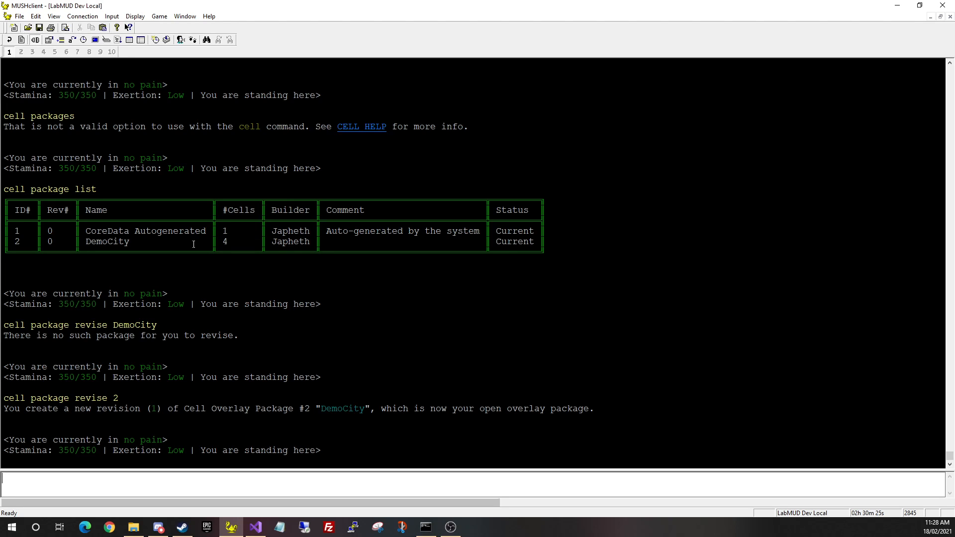
Rename the cell to "The Wolf's Head Tavern", look at the room, and check the time
{"action": "type", "text": "cell set name"}
{"action": "type", "text": "The Wolf"}
{"action": "type", "text": "f's Head Tavern"}
{"action": "key", "text": "ctrl+a"}
{"action": "key", "text": "Return"}
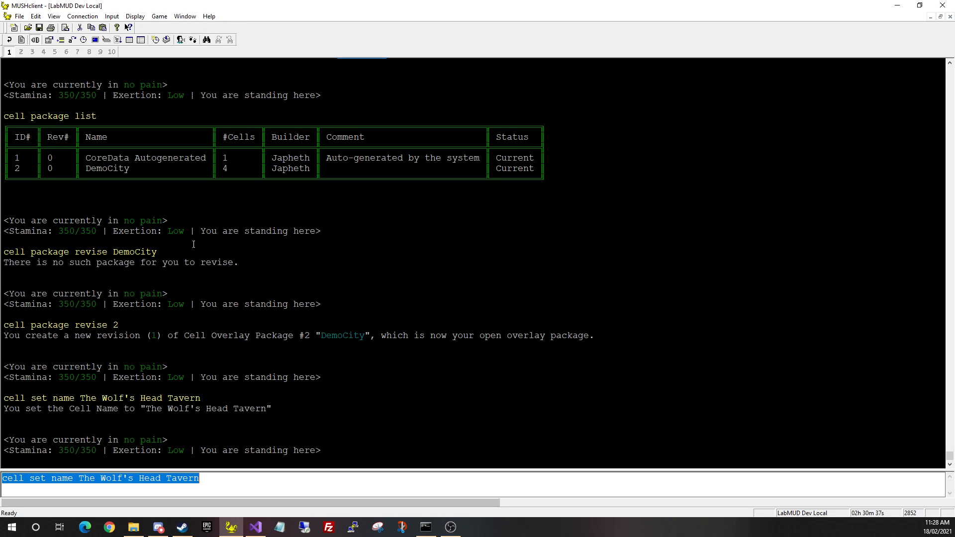
{"action": "type", "text": "look"}
{"action": "key", "text": "Return"}
{"action": "key", "text": "BackSpace"}
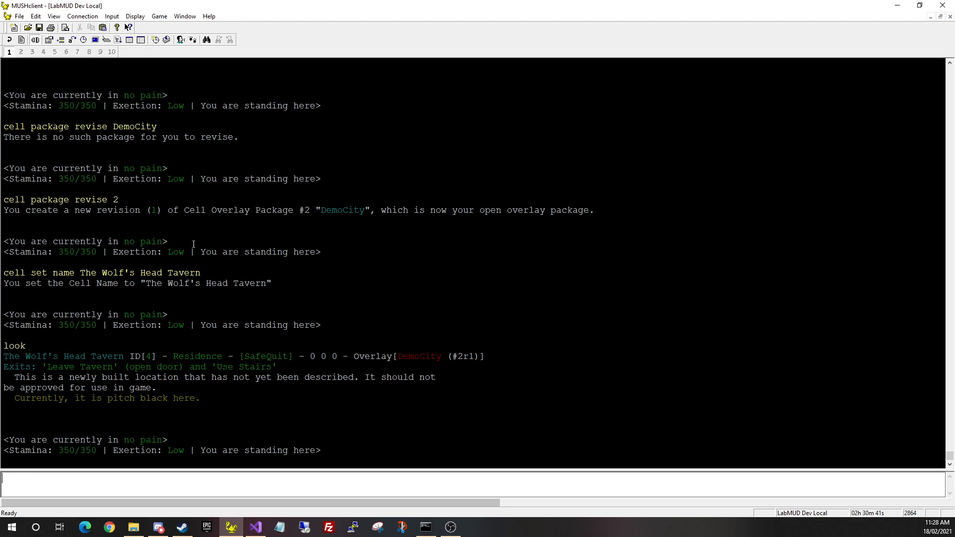
{"action": "type", "text": "time"}
{"action": "key", "text": "Return"}
Submit the revised DemoCity package and open the review of package 2
{"action": "type", "text": "cell "}
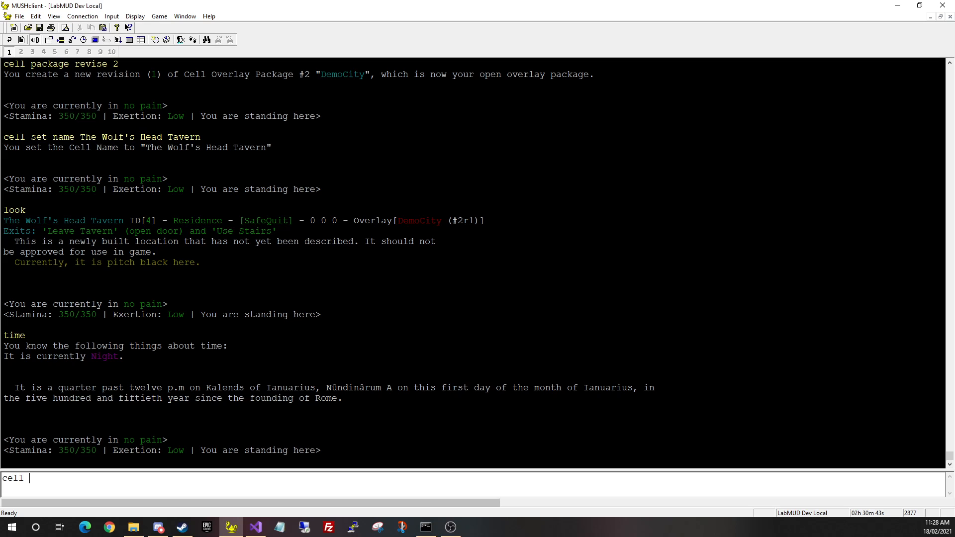
{"action": "type", "text": "package submit"}
{"action": "key", "text": "Return"}
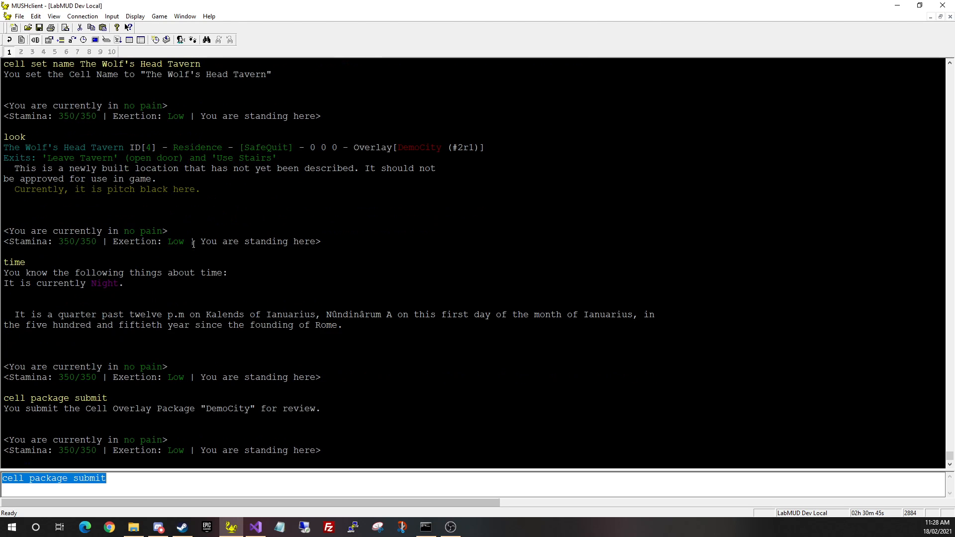
{"action": "type", "text": "cell packa"}
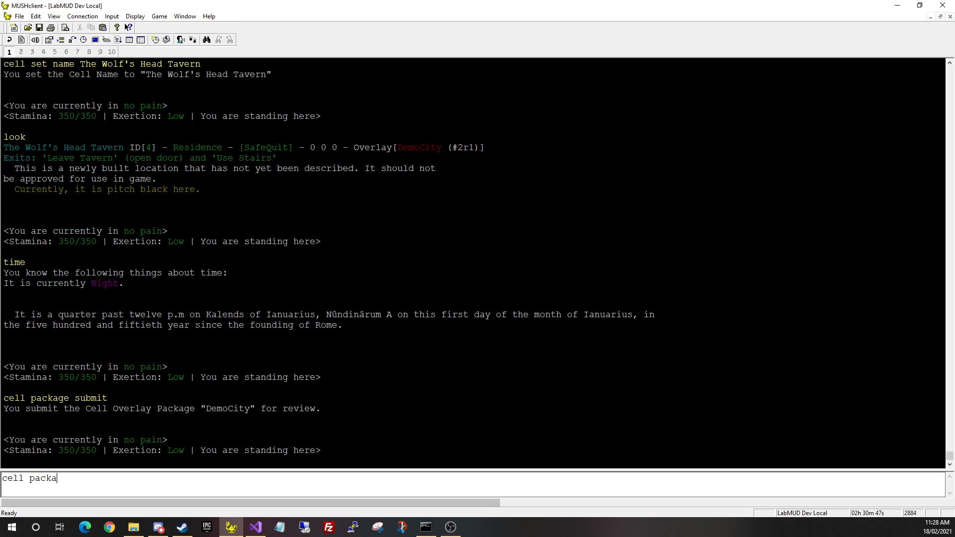
{"action": "type", "text": "ge review al"}
{"action": "key", "text": "BackSpace"}
{"action": "key", "text": "BackSpace"}
{"action": "key", "text": "BackSpace"}
{"action": "type", "text": "2"}
{"action": "key", "text": "BackSpace"}
{"action": "type", "text": "2"}
{"action": "key", "text": "Return"}
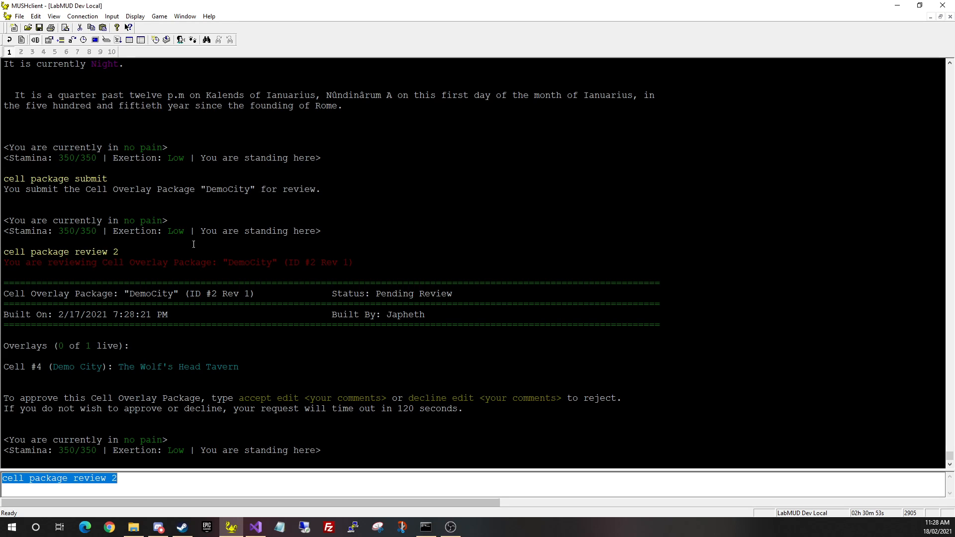
Accept the revised package and look at the tavern room again
{"action": "key", "text": "BackSpace"}
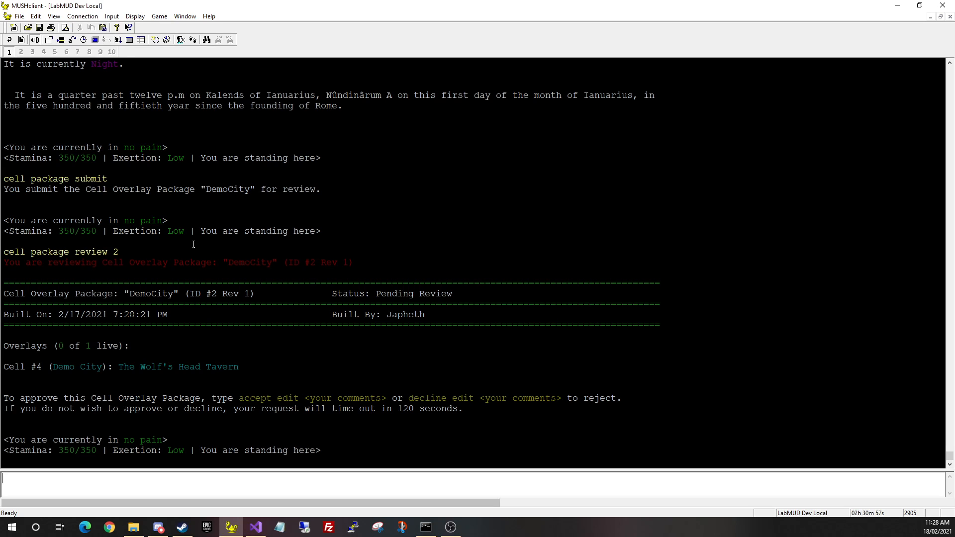
{"action": "type", "text": "cell package"}
{"action": "key", "text": "BackSpace"}
{"action": "key", "text": "BackSpace"}
{"action": "key", "text": "BackSpace"}
{"action": "key", "text": "BackSpace"}
{"action": "key", "text": "BackSpace"}
{"action": "key", "text": "BackSpace"}
{"action": "key", "text": "BackSpace"}
{"action": "key", "text": "BackSpace"}
{"action": "key", "text": "BackSpace"}
{"action": "key", "text": "BackSpace"}
{"action": "key", "text": "BackSpace"}
{"action": "key", "text": "BackSpace"}
{"action": "type", "text": "acceo"}
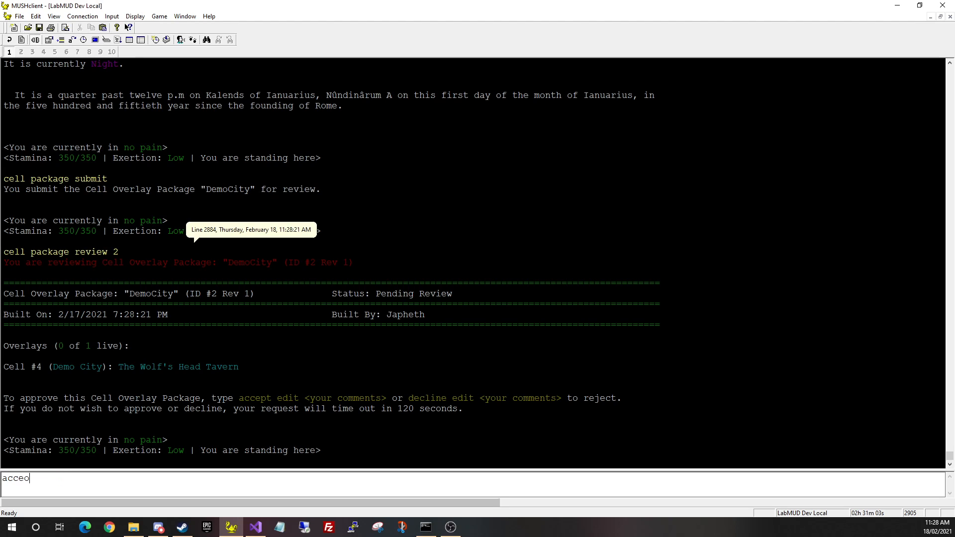
{"action": "key", "text": "BackSpace"}
{"action": "type", "text": "pt"}
{"action": "key", "text": "Return"}
{"action": "type", "text": "look"}
{"action": "key", "text": "Return"}
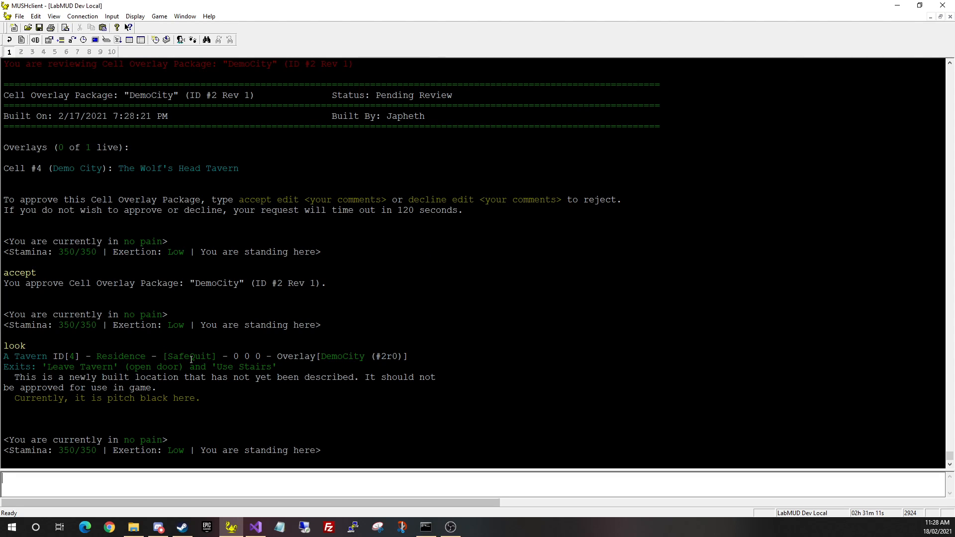
{"action": "left_click_drag", "start_coordinate": [376, 356], "coordinate": [398, 357]}
{"action": "scroll", "coordinate": [311, 443], "scroll_direction": "up", "scroll_amount": 2}
{"action": "scroll", "coordinate": [311, 442], "scroll_direction": "up", "scroll_amount": 15}
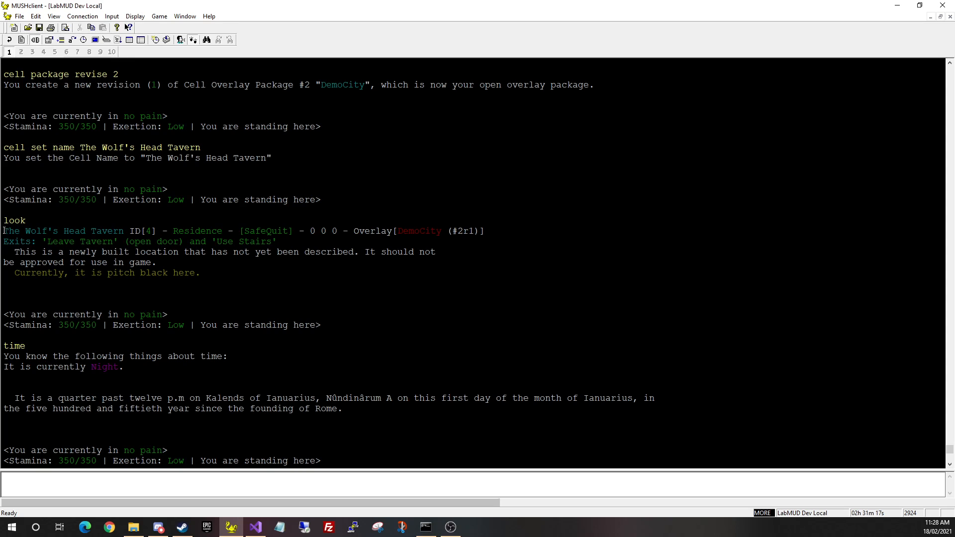
{"action": "left_click_drag", "start_coordinate": [4, 231], "coordinate": [123, 231]}
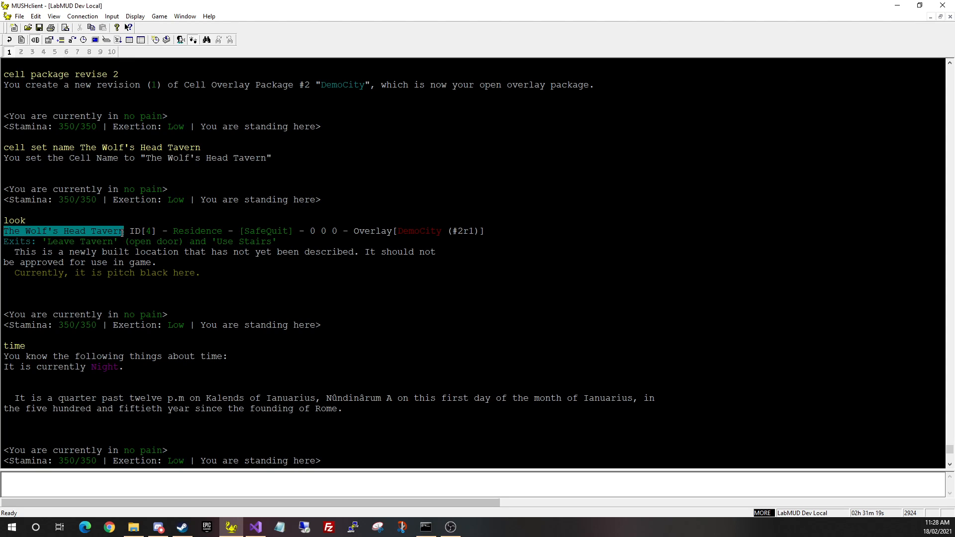
{"action": "scroll", "coordinate": [137, 347], "scroll_direction": "down", "scroll_amount": 5}
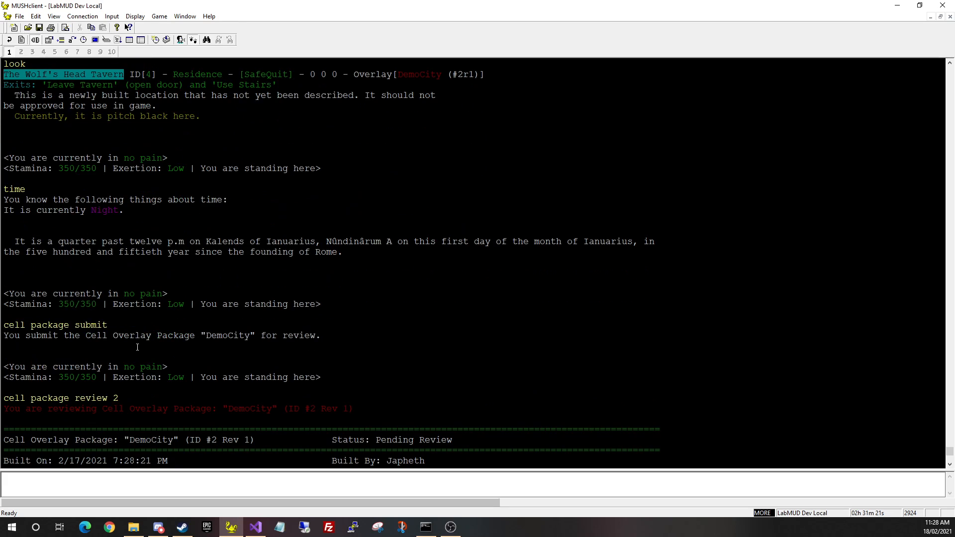
{"action": "scroll", "coordinate": [293, 272], "scroll_direction": "up", "scroll_amount": 7}
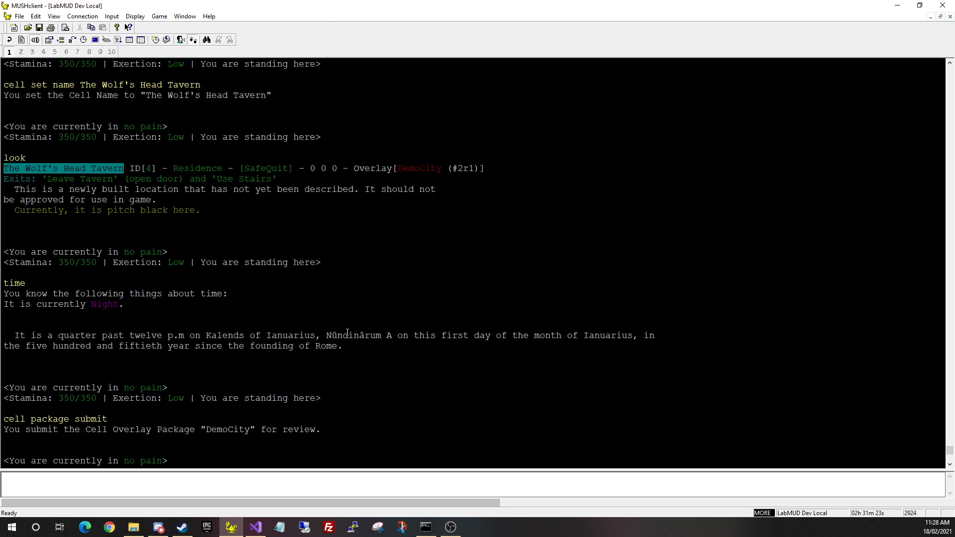
{"action": "scroll", "coordinate": [304, 200], "scroll_direction": "down", "scroll_amount": 17}
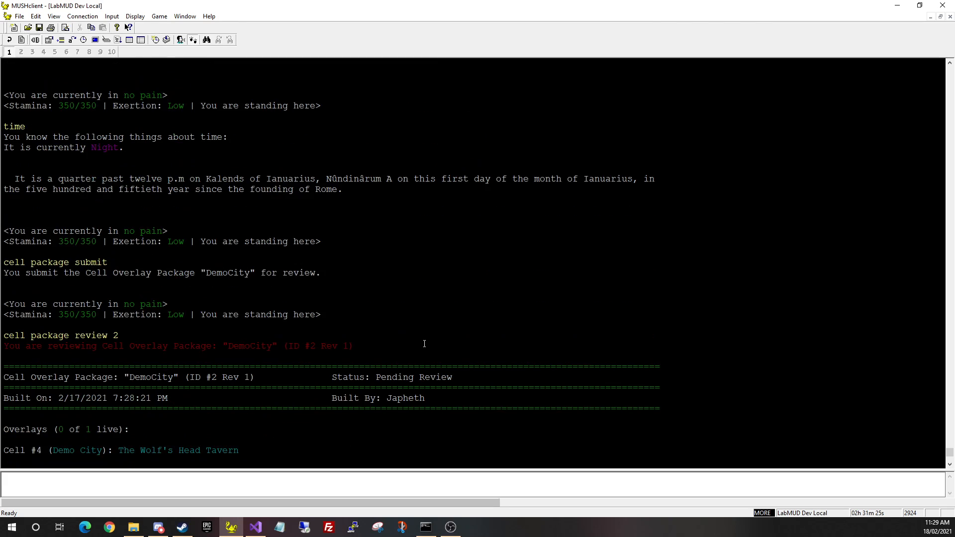
{"action": "scroll", "coordinate": [262, 347], "scroll_direction": "down", "scroll_amount": 2}
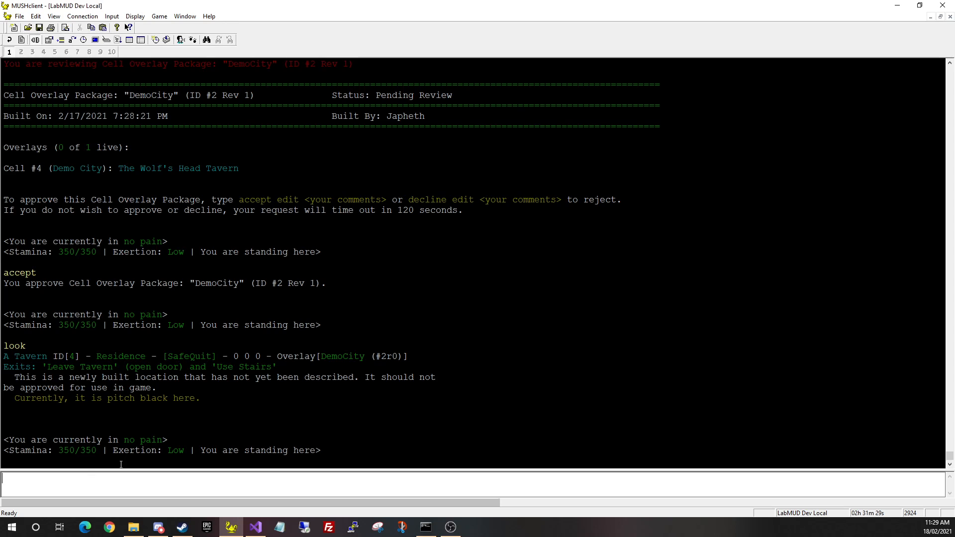
{"action": "type", "text": "cell package swap 2"}
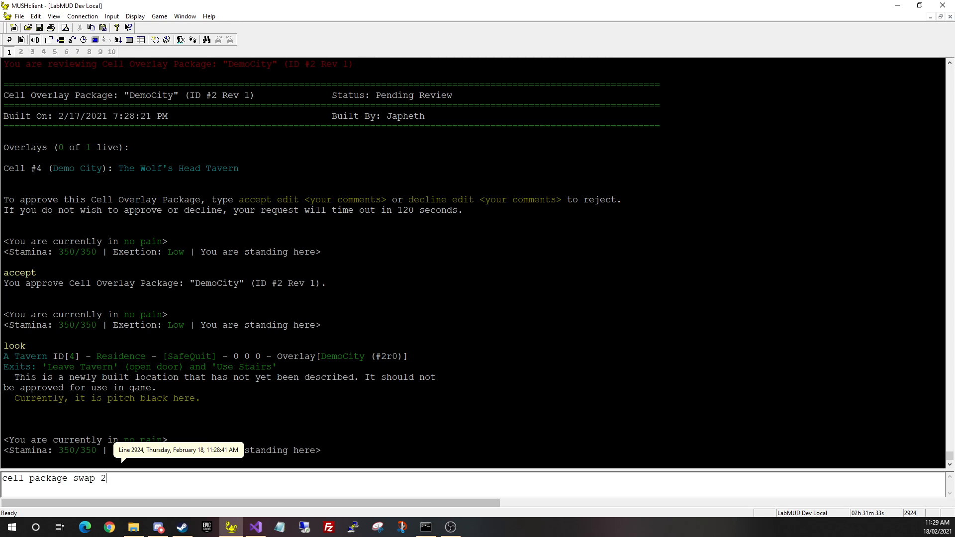
Swap DemoCity package 2 live and look at the room, now The Wolf's Head Tavern
{"action": "key", "text": "Return"}
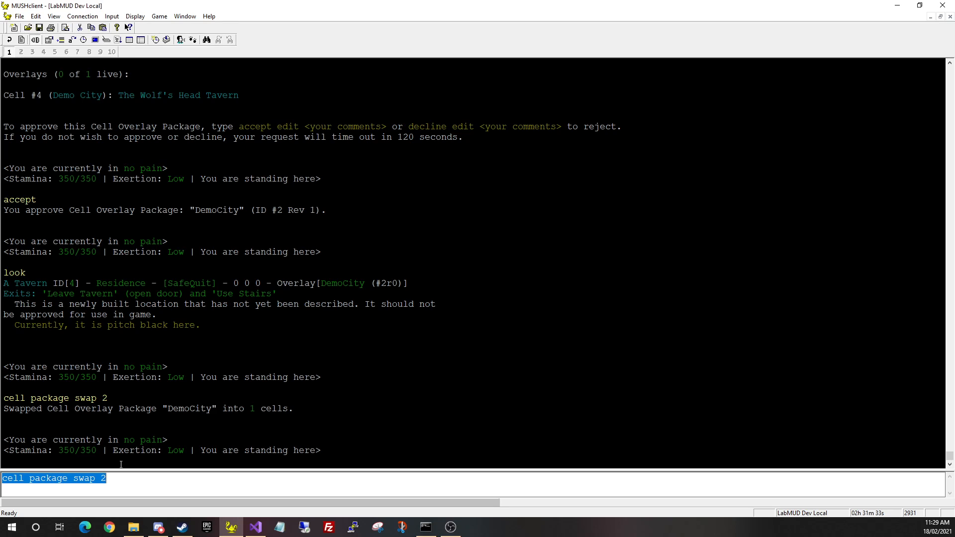
{"action": "type", "text": "look"}
{"action": "key", "text": "Return"}
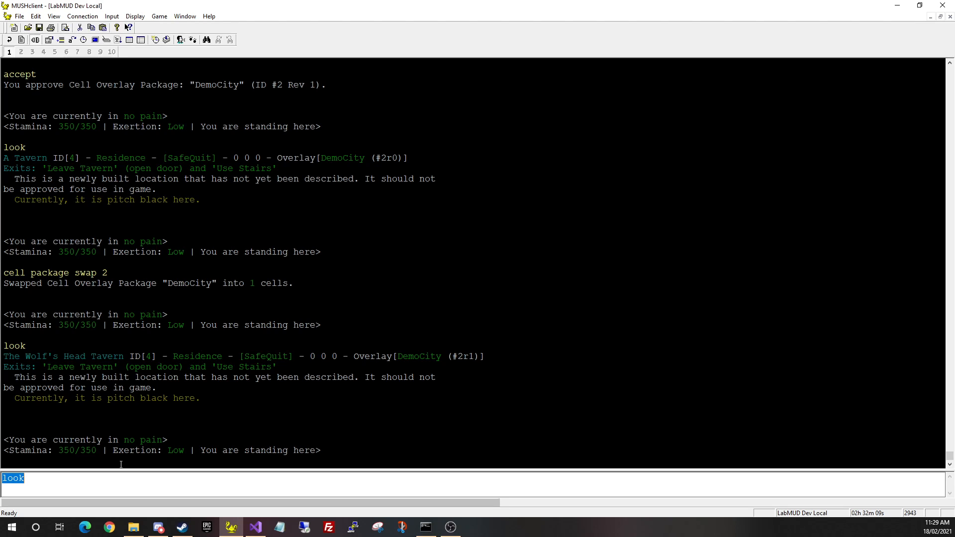
{"action": "scroll", "coordinate": [121, 464], "scroll_direction": "up", "scroll_amount": 12}
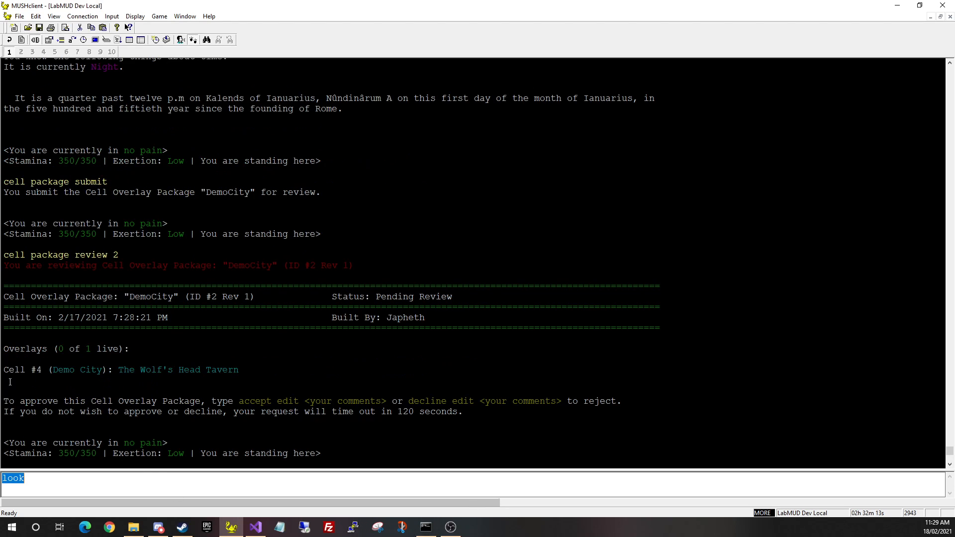
{"action": "left_click_drag", "start_coordinate": [251, 370], "coordinate": [1, 370]}
{"action": "scroll", "coordinate": [338, 338], "scroll_direction": "up", "scroll_amount": 20}
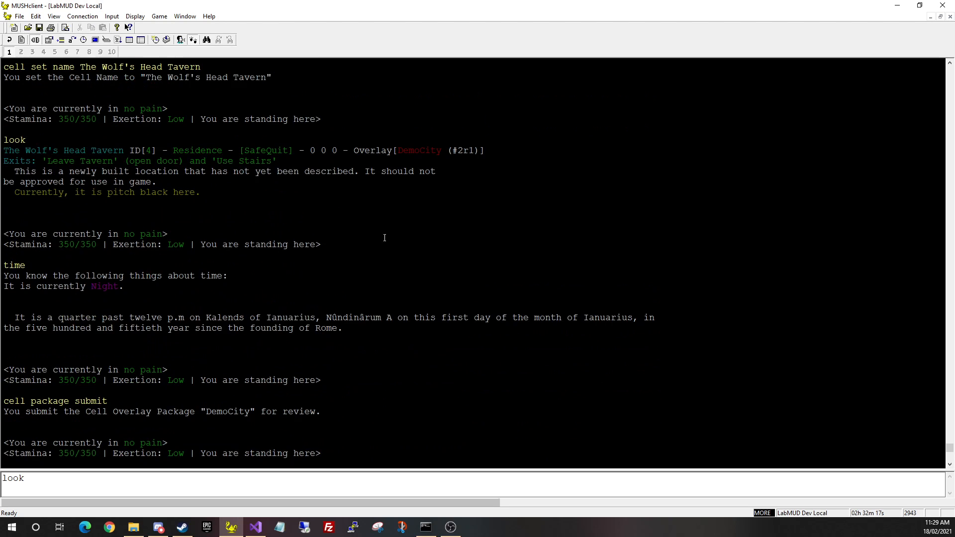
{"action": "scroll", "coordinate": [88, 378], "scroll_direction": "up", "scroll_amount": 2}
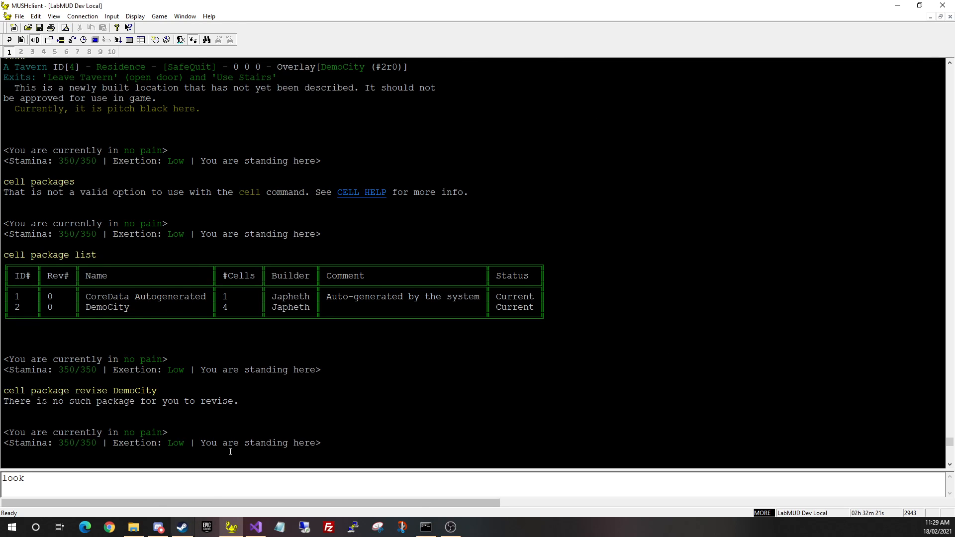
{"action": "scroll", "coordinate": [474, 358], "scroll_direction": "down", "scroll_amount": 20}
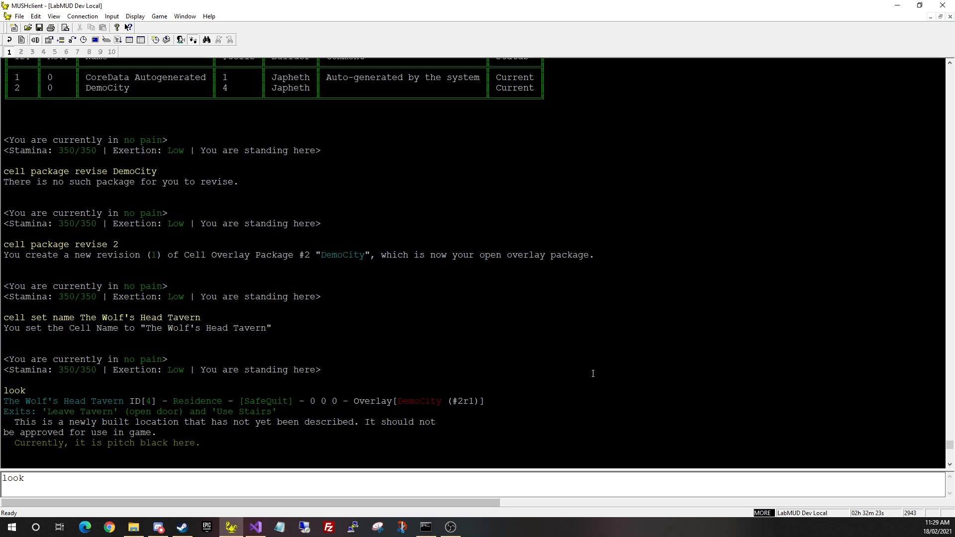
{"action": "scroll", "coordinate": [425, 414], "scroll_direction": "down", "scroll_amount": 3}
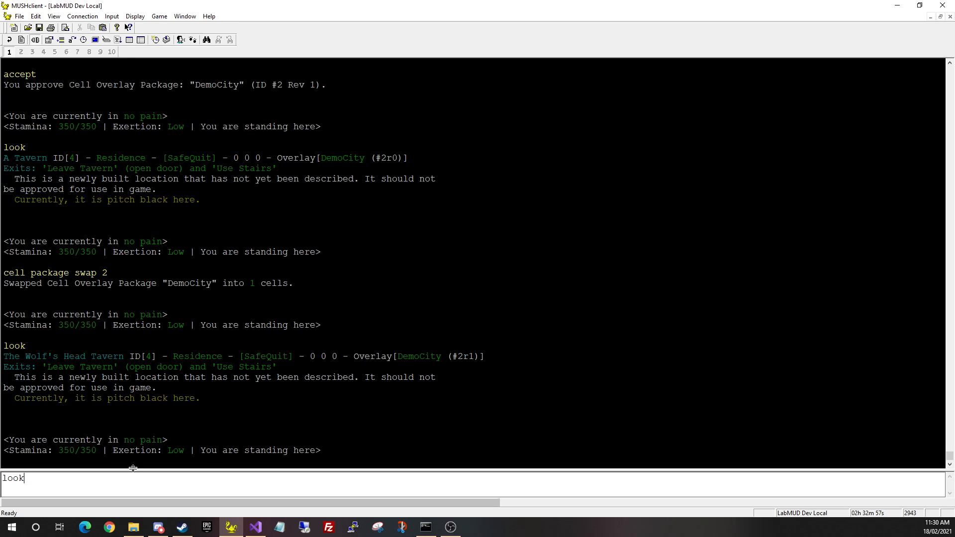
Run 'show autoareas' to list the six autobuilder area templates
{"action": "key", "text": "Down"}
{"action": "type", "text": "show autoareas"}
{"action": "key", "text": "Return"}
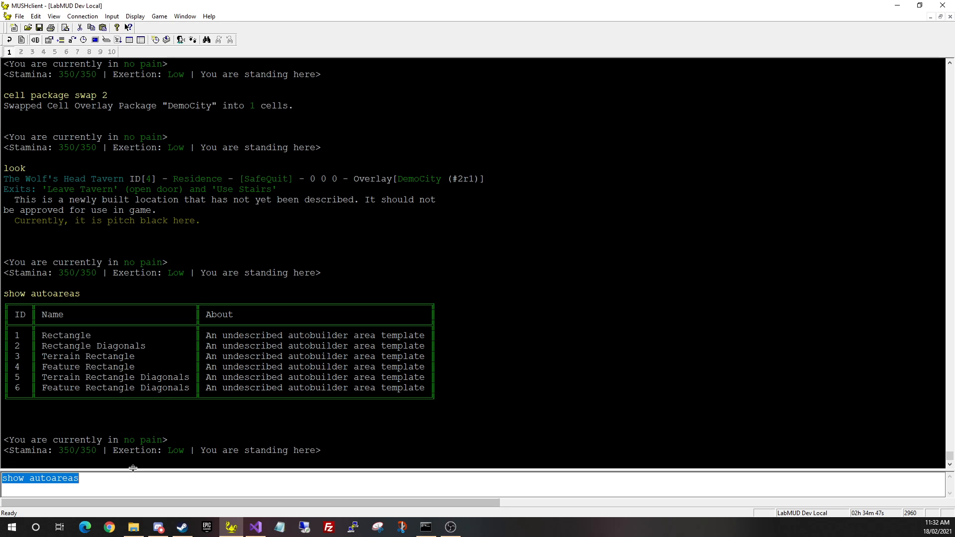
Run 'show autorooms' to list the single Blank room template, then clear the input
{"action": "key", "text": "BackSpace"}
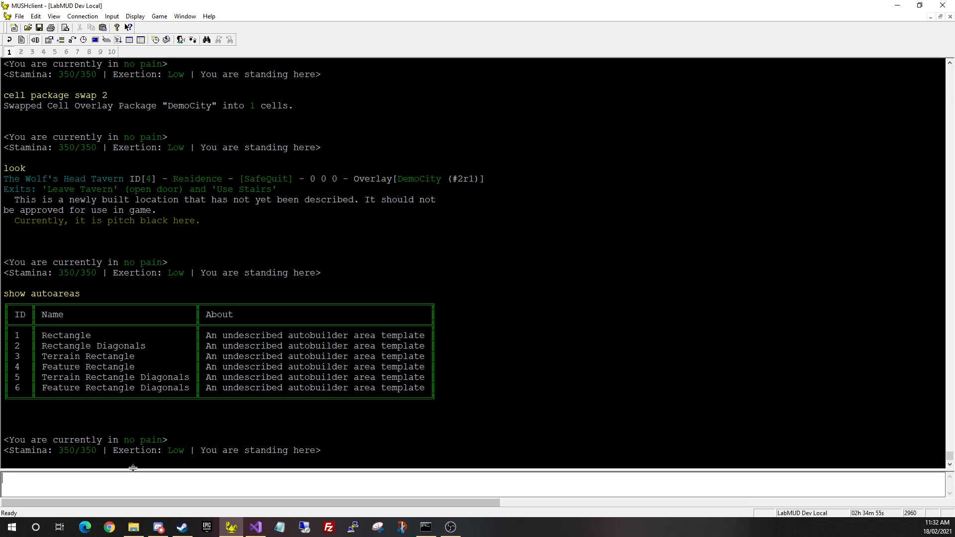
{"action": "type", "text": "show autorooms"}
{"action": "key", "text": "Return"}
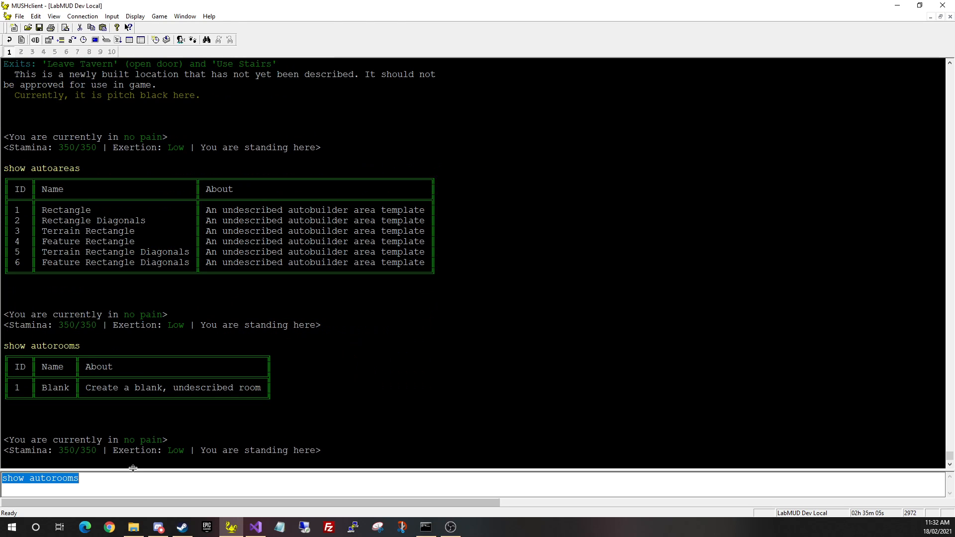
{"action": "key", "text": "End"}
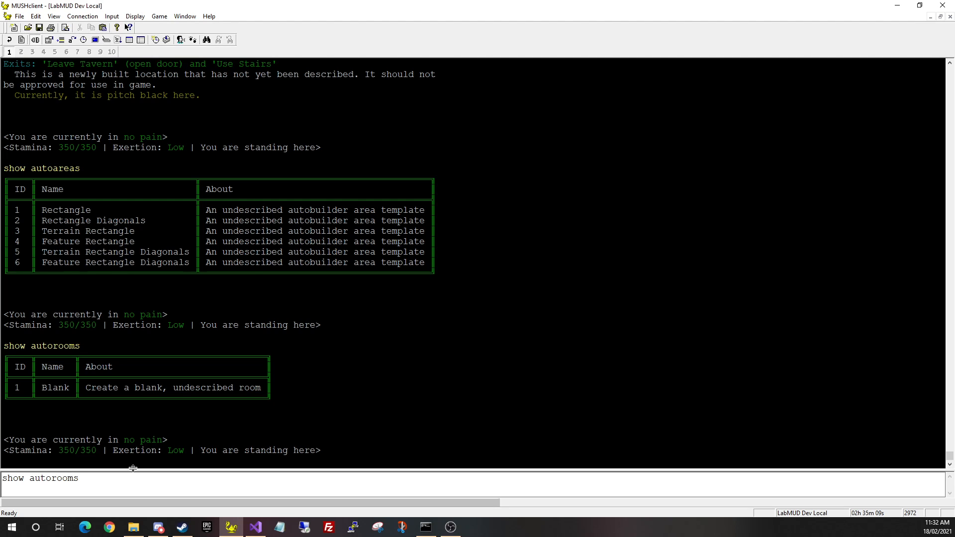
{"action": "key", "text": "ctrl+a"}
{"action": "key", "text": "BackSpace"}
{"action": "type", "text": "autoa"}
Show the cell command help and page with 'more' to the Working with the Autobuilder section
{"action": "key", "text": "BackSpace"}
{"action": "key", "text": "ctrl+a"}
{"action": "type", "text": "cell"}
{"action": "key", "text": "Return"}
{"action": "type", "text": "more"}
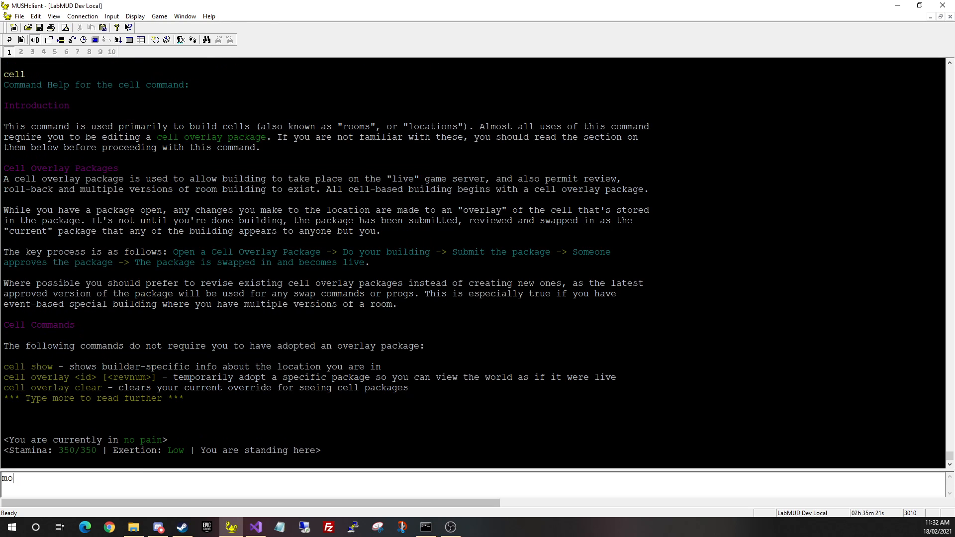
{"action": "key", "text": "Return"}
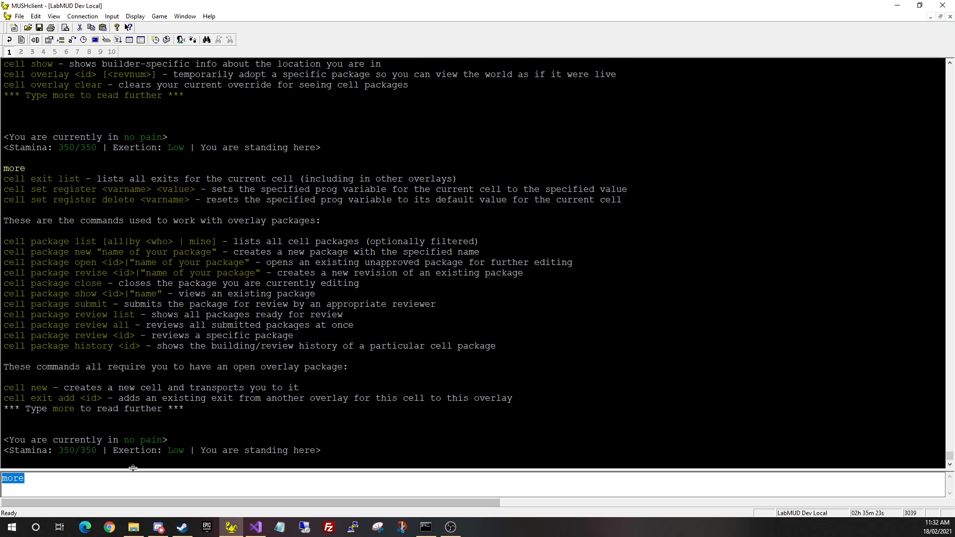
{"action": "key", "text": "Return"}
{"action": "key", "text": "Return"}
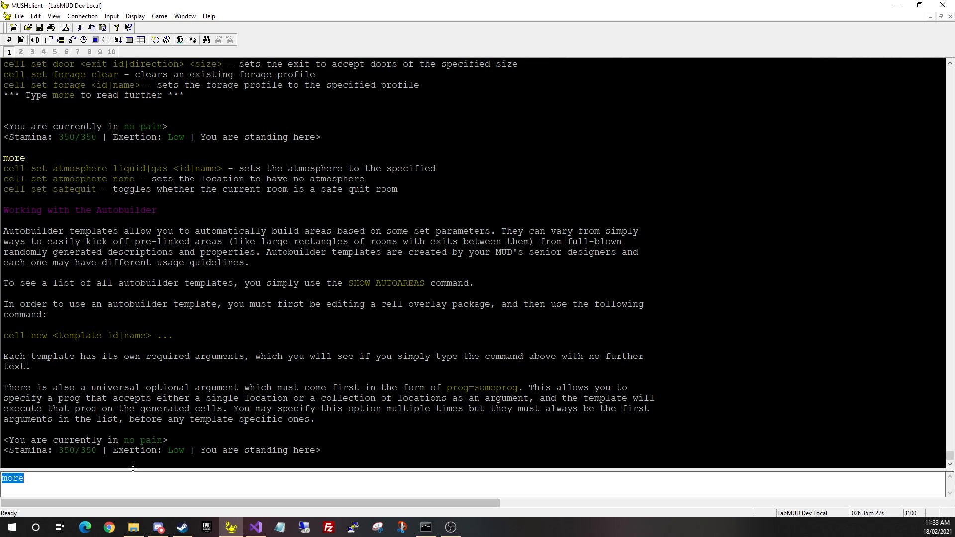
{"action": "key", "text": "BackSpace"}
{"action": "type", "text": "cell package"}
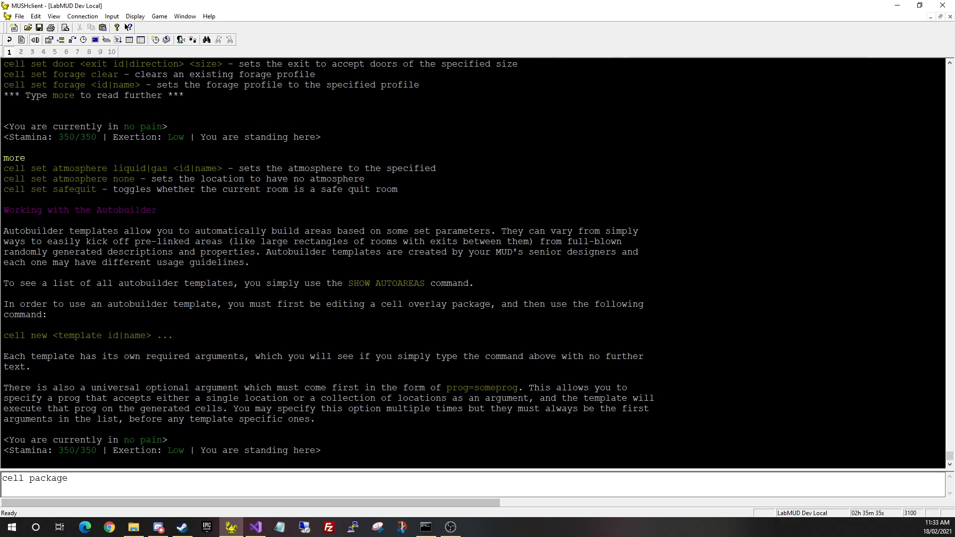
{"action": "type", "text": " new Wild"}
Create the new Wilderness overlay package with 'cell package new Wilderness'
{"action": "type", "text": "erness"}
{"action": "key", "text": "Return"}
{"action": "key", "text": "BackSpace"}
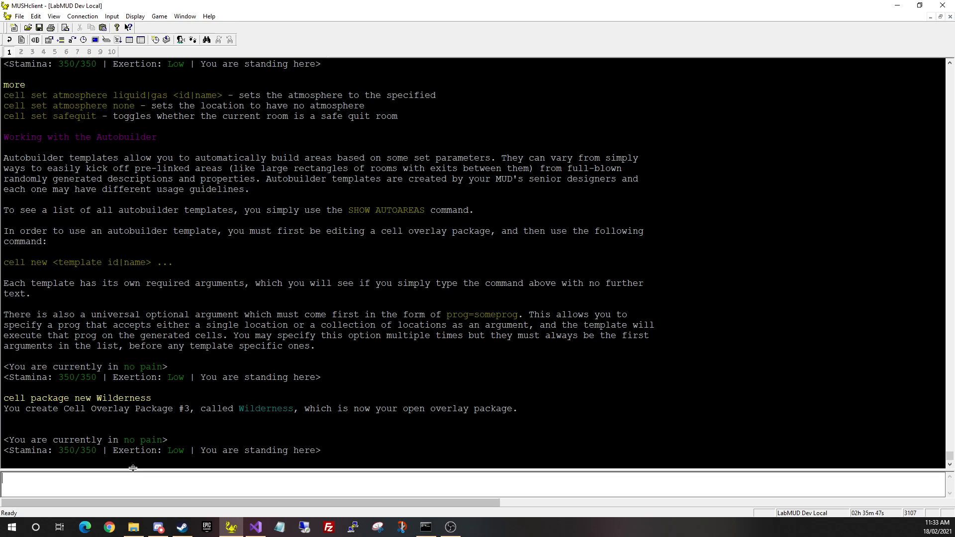
Check the template list and try 'cell new' with template 1 and height 5
{"action": "type", "text": "cell new"}
{"action": "key", "text": "Page_Up"}
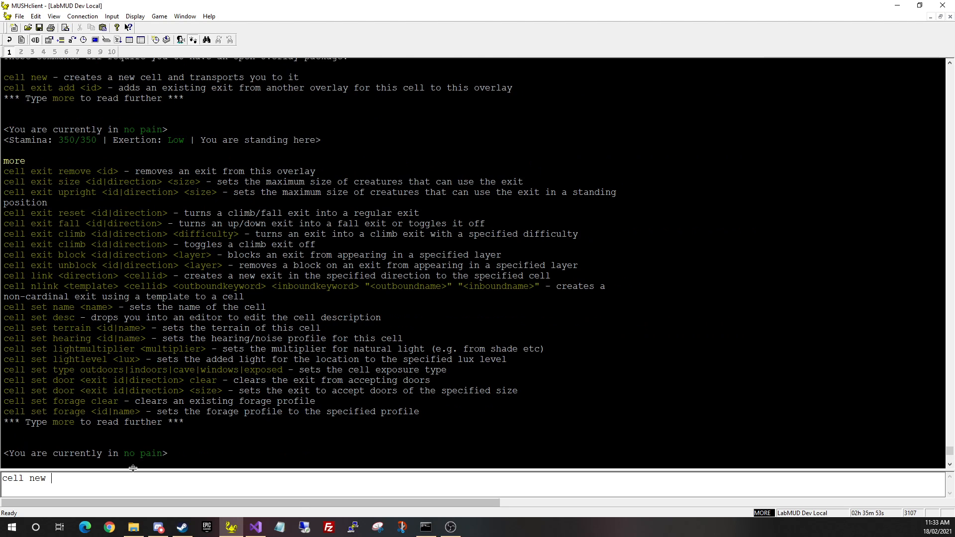
{"action": "key", "text": "Page_Up"}
{"action": "key", "text": "Page_Up"}
{"action": "key", "text": "Page_Up"}
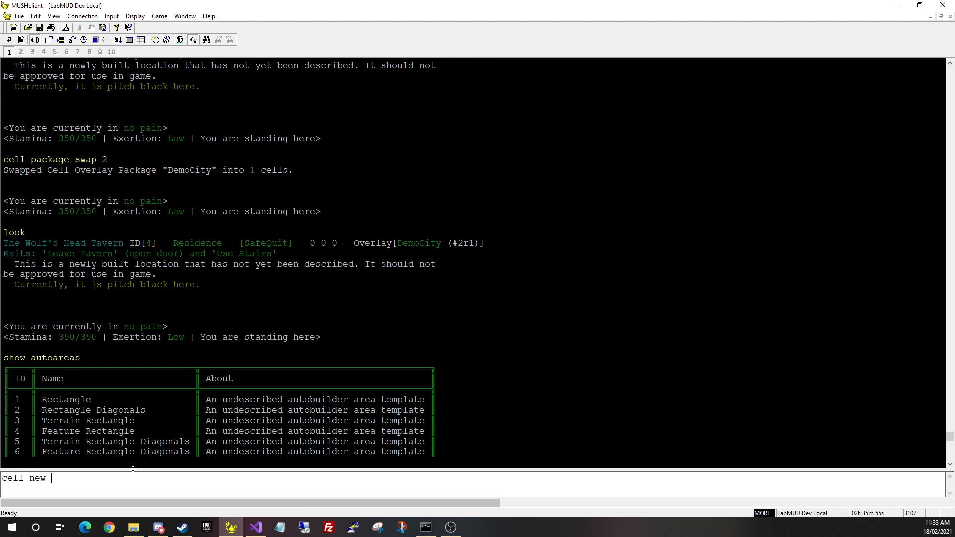
{"action": "key", "text": "Page_Down"}
{"action": "key", "text": "Page_Down"}
{"action": "key", "text": "Page_Down"}
{"action": "key", "text": "Page_Down"}
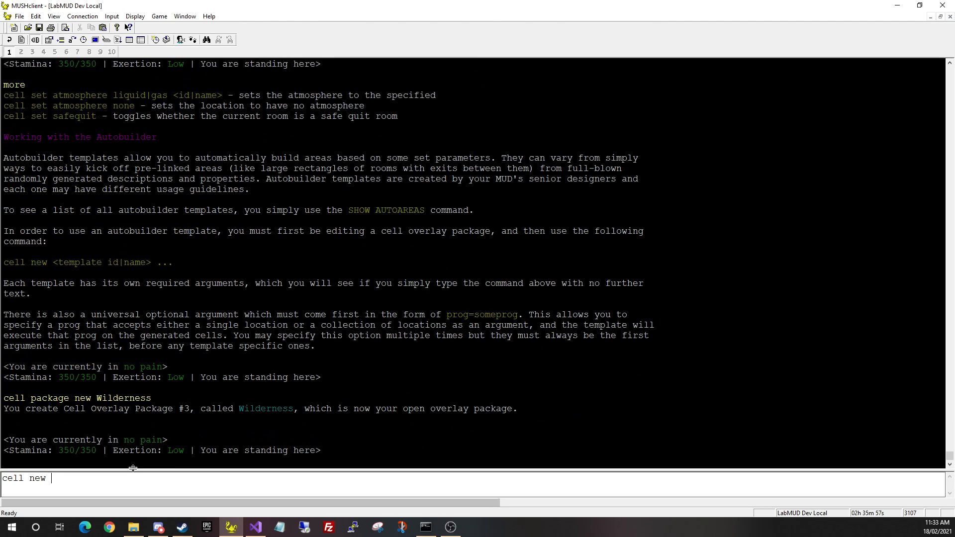
{"action": "type", "text": "1"}
{"action": "key", "text": "Return"}
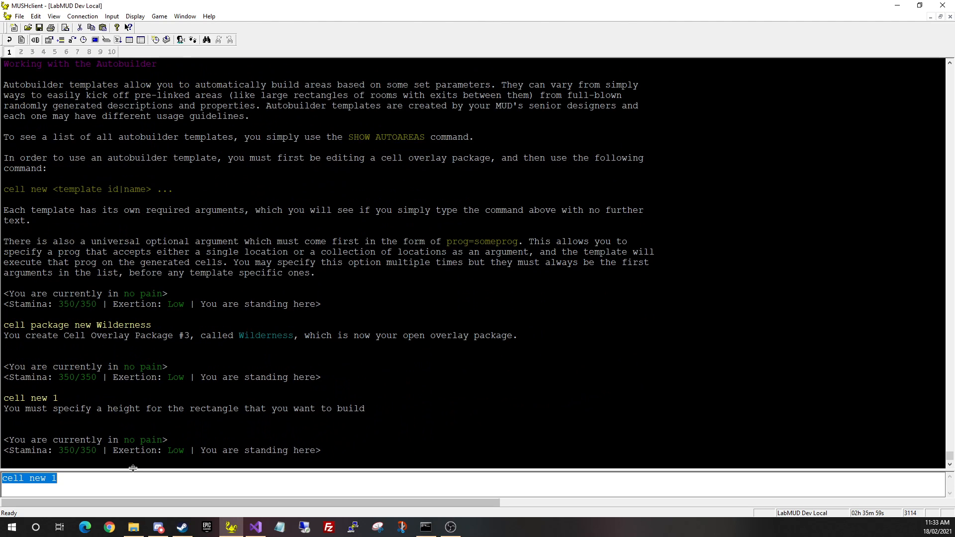
{"action": "key", "text": "End"}
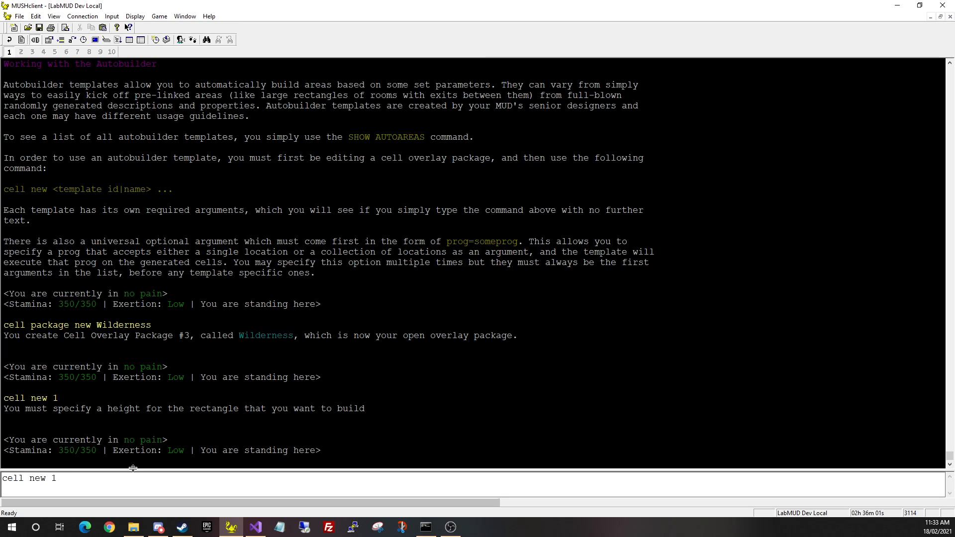
{"action": "type", "text": "5"}
{"action": "key", "text": "Return"}
Build the 5 by 10 rectangle of 50 rooms with 'cell new 1 5 10 1'
{"action": "key", "text": "End"}
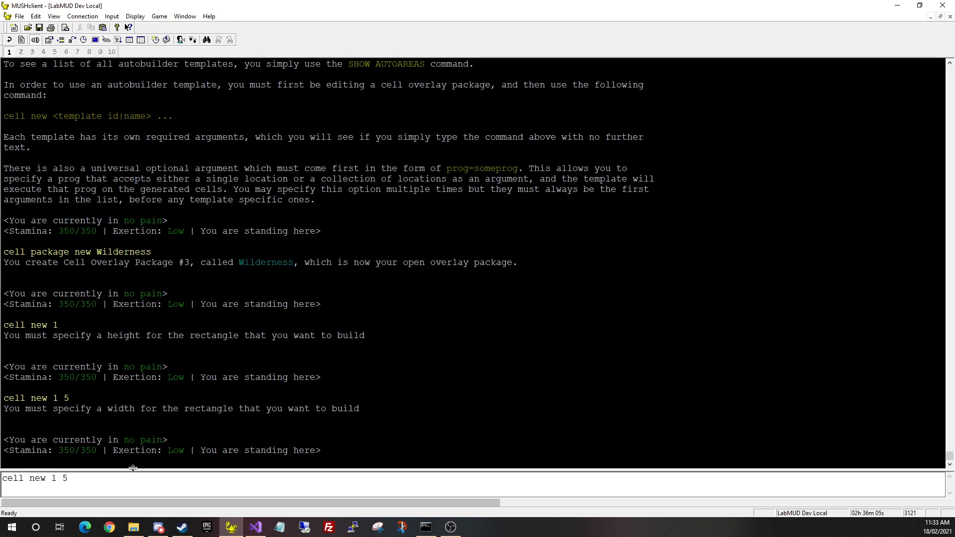
{"action": "type", "text": "10"}
{"action": "key", "text": "Return"}
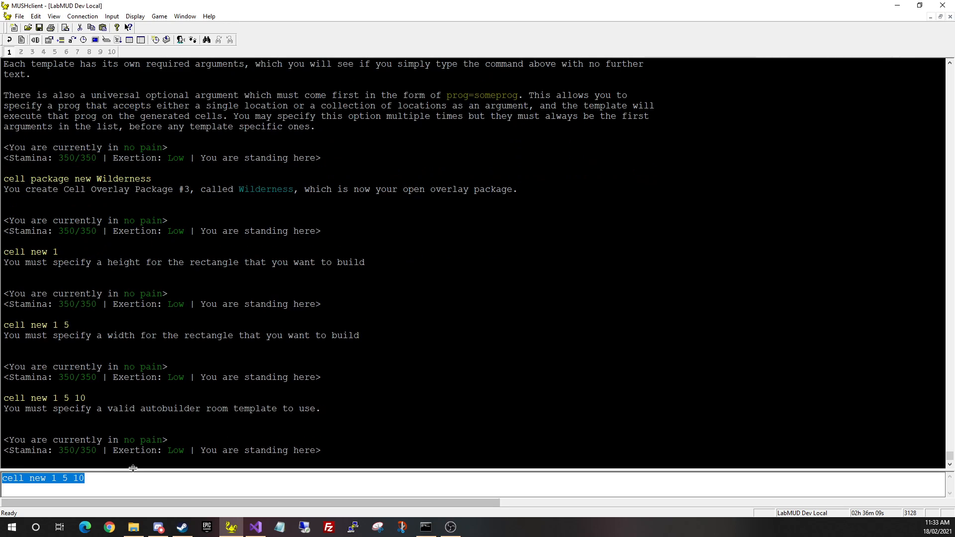
{"action": "key", "text": "End"}
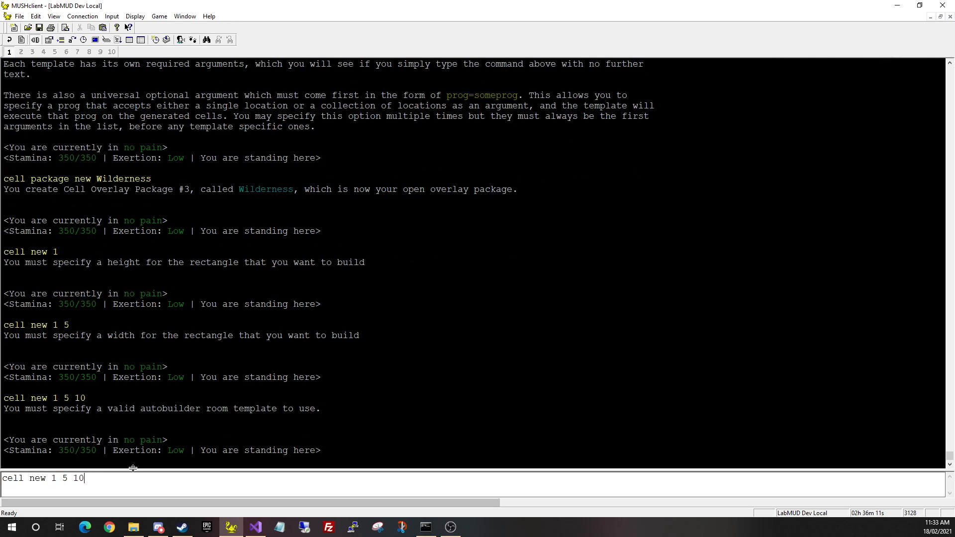
{"action": "scroll", "coordinate": [132, 468], "scroll_direction": "up", "scroll_amount": 20}
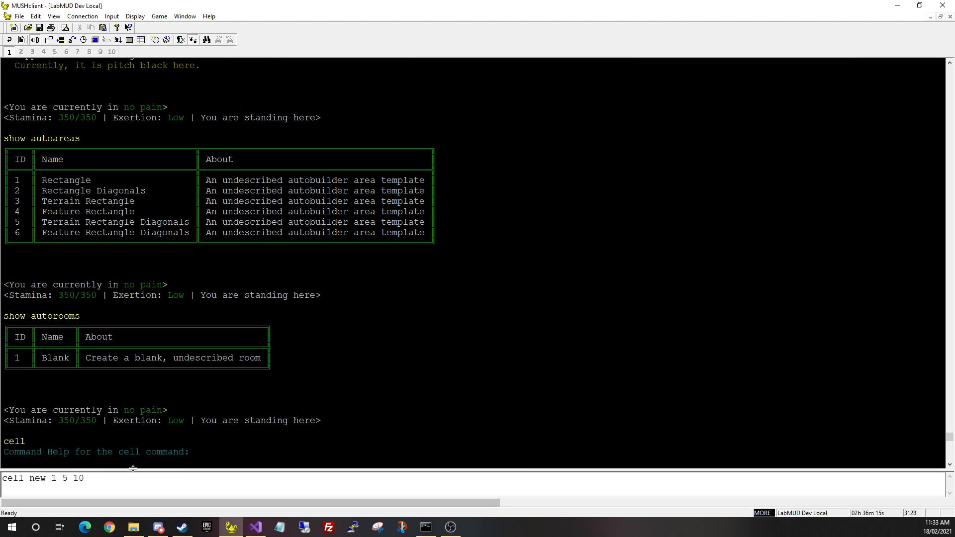
{"action": "scroll", "coordinate": [133, 468], "scroll_direction": "down", "scroll_amount": 20}
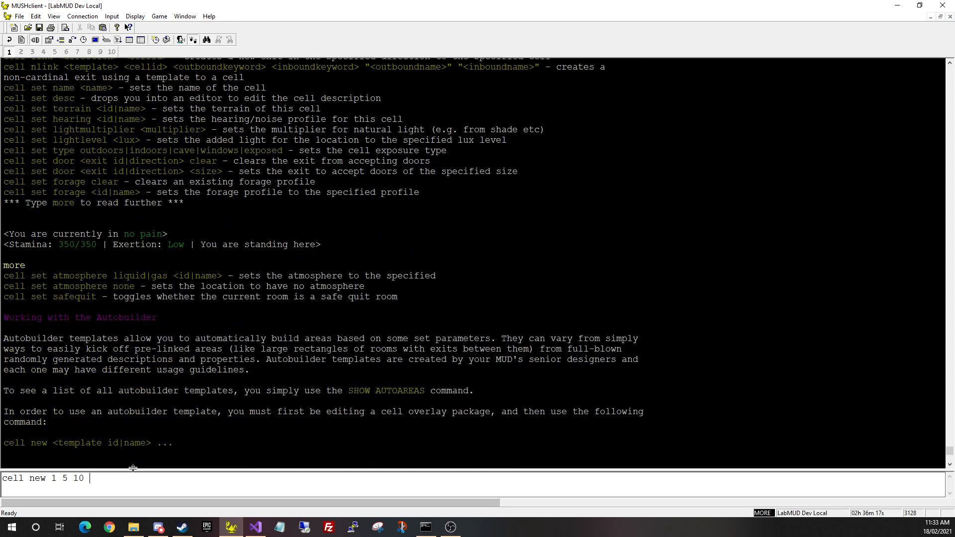
{"action": "type", "text": "1"}
{"action": "key", "text": "Return"}
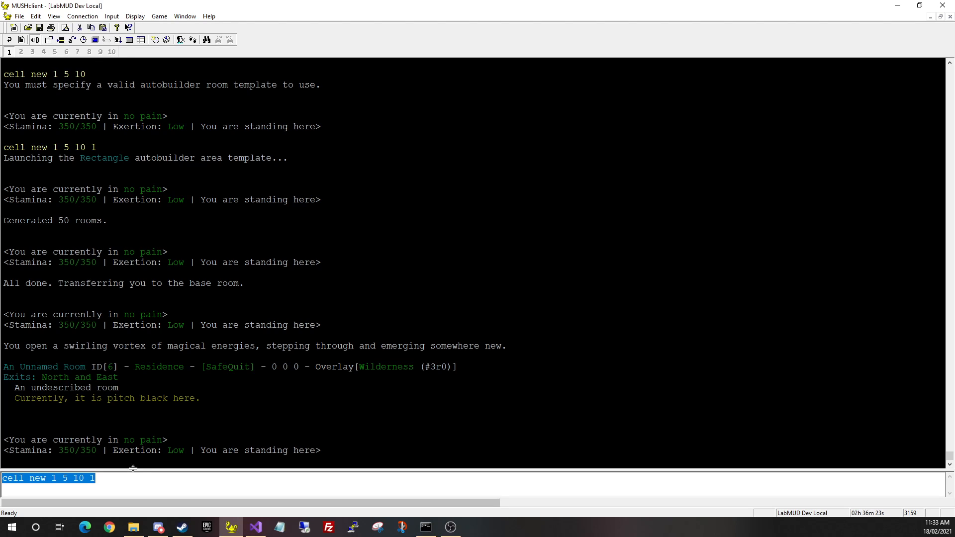
Walk north, south, east and west through the new rooms to find the grid's edges
{"action": "key", "text": "BackSpace"}
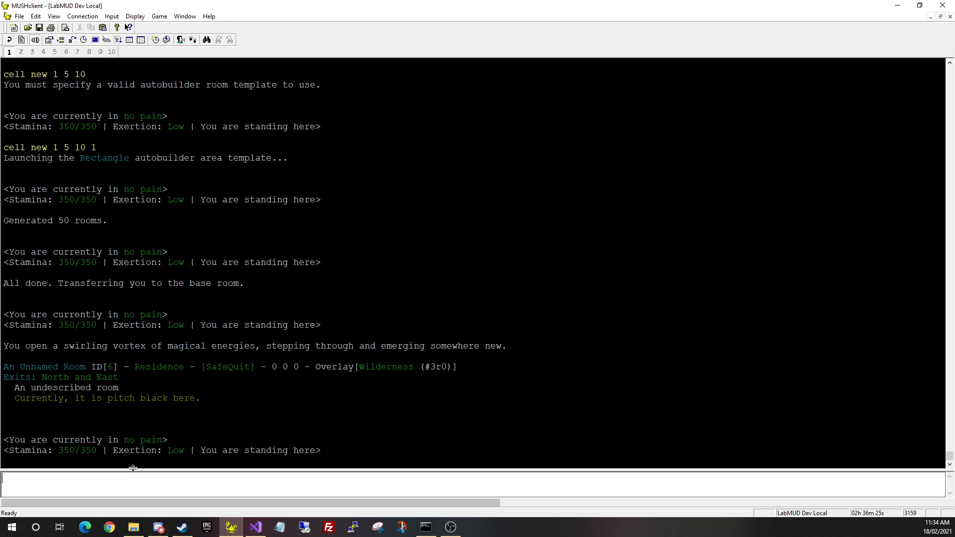
{"action": "key", "text": "KP_8"}
{"action": "key", "text": "KP_8"}
{"action": "key", "text": "KP_8"}
{"action": "key", "text": "KP_8"}
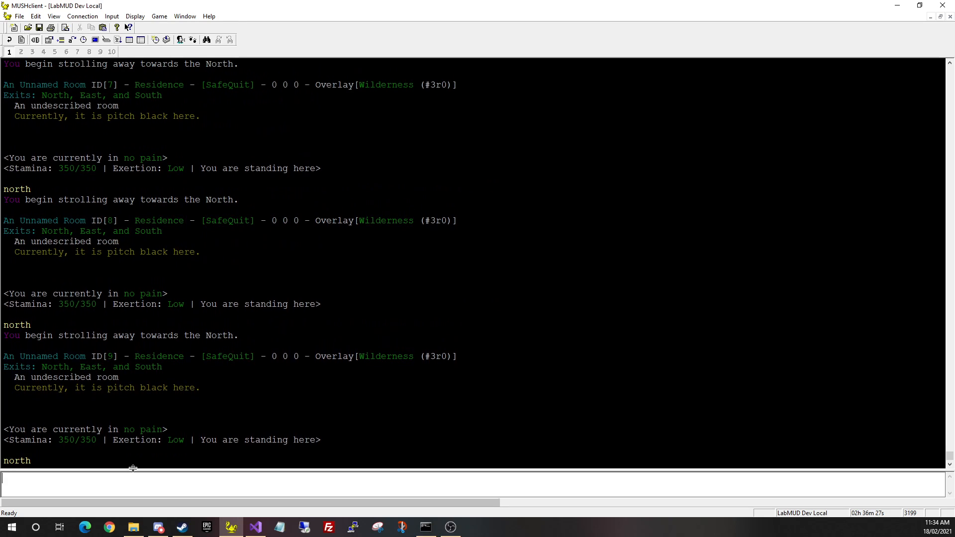
{"action": "key", "text": "KP_8"}
{"action": "key", "text": "KP_2"}
{"action": "key", "text": "KP_2"}
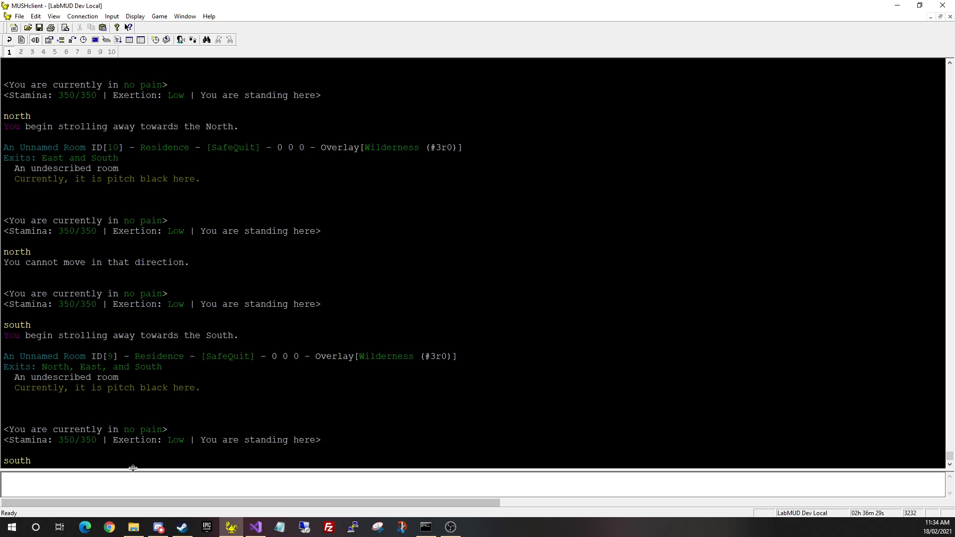
{"action": "key", "text": "KP_2"}
{"action": "key", "text": "KP_2"}
{"action": "key", "text": "KP_2"}
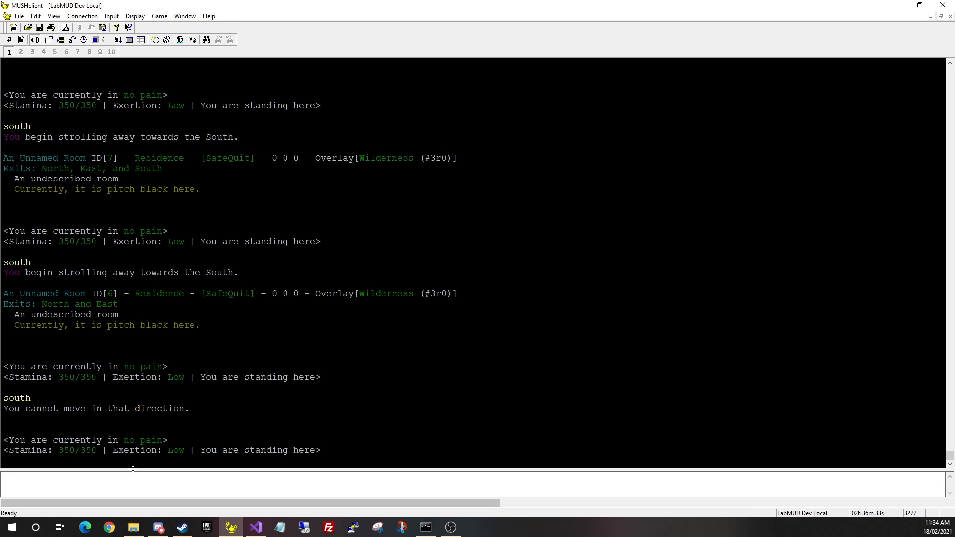
{"action": "key", "text": "KP_8"}
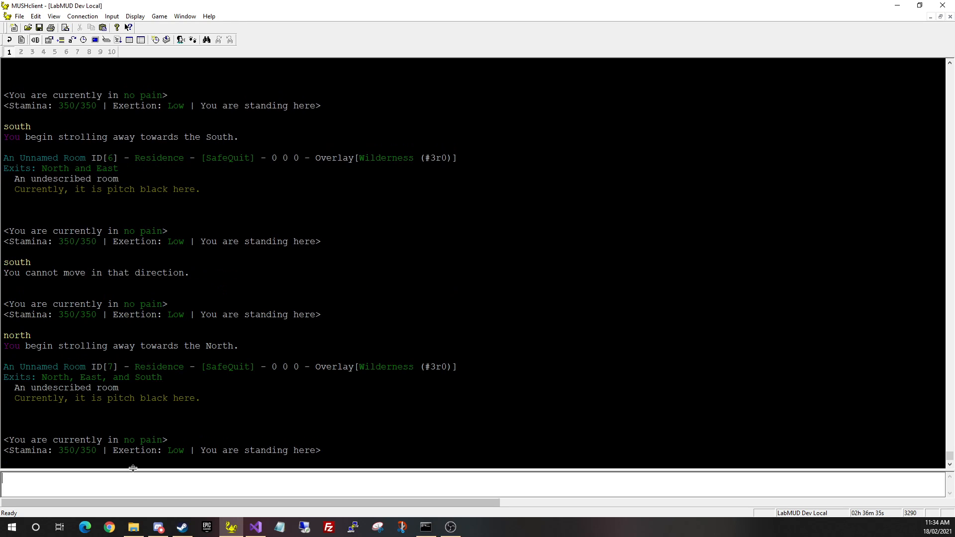
{"action": "key", "text": "KP_8"}
{"action": "key", "text": "KP_8"}
{"action": "key", "text": "KP_8"}
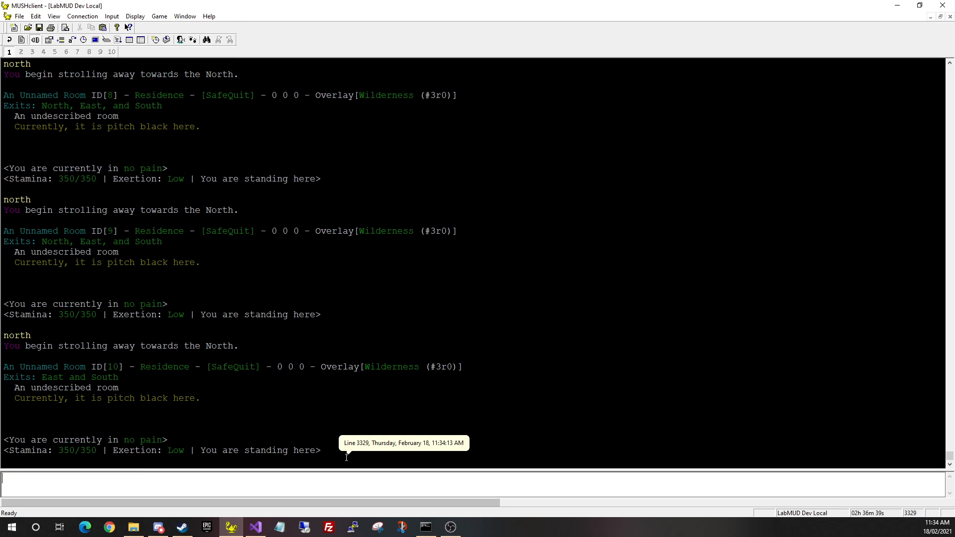
{"action": "key", "text": "KP_6"}
{"action": "key", "text": "KP_6"}
{"action": "key", "text": "KP_6"}
{"action": "key", "text": "KP_6"}
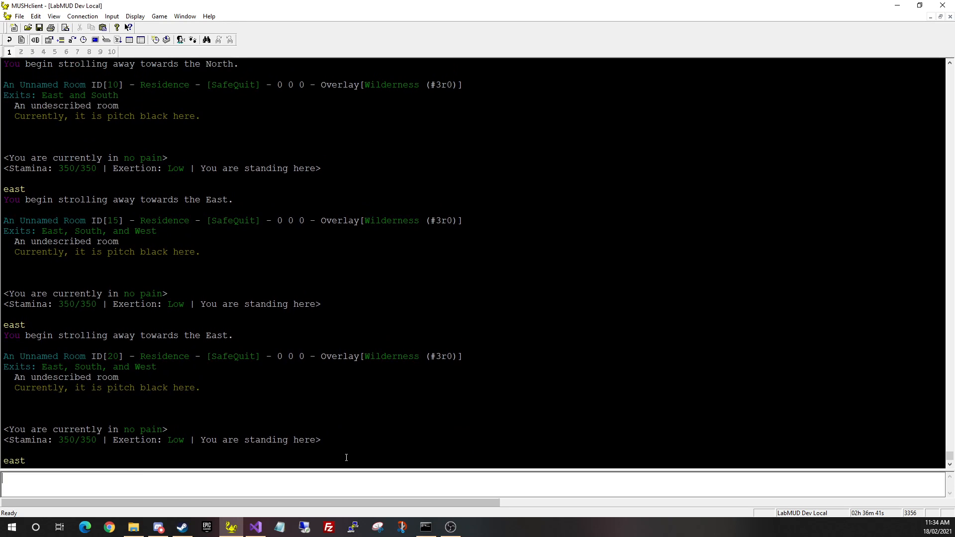
{"action": "key", "text": "KP_6"}
{"action": "key", "text": "KP_6"}
{"action": "key", "text": "KP_6"}
{"action": "key", "text": "KP_6"}
{"action": "key", "text": "KP_6"}
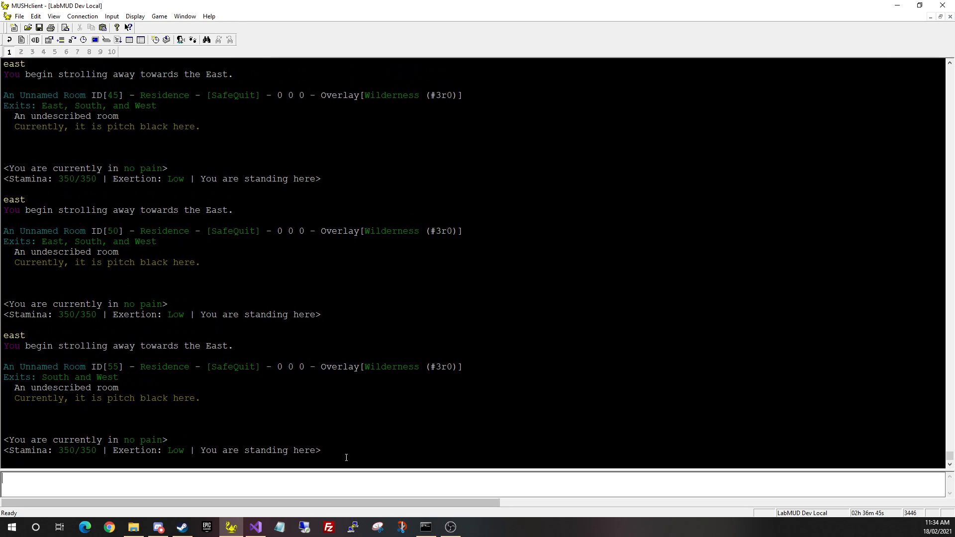
{"action": "key", "text": "KP_2"}
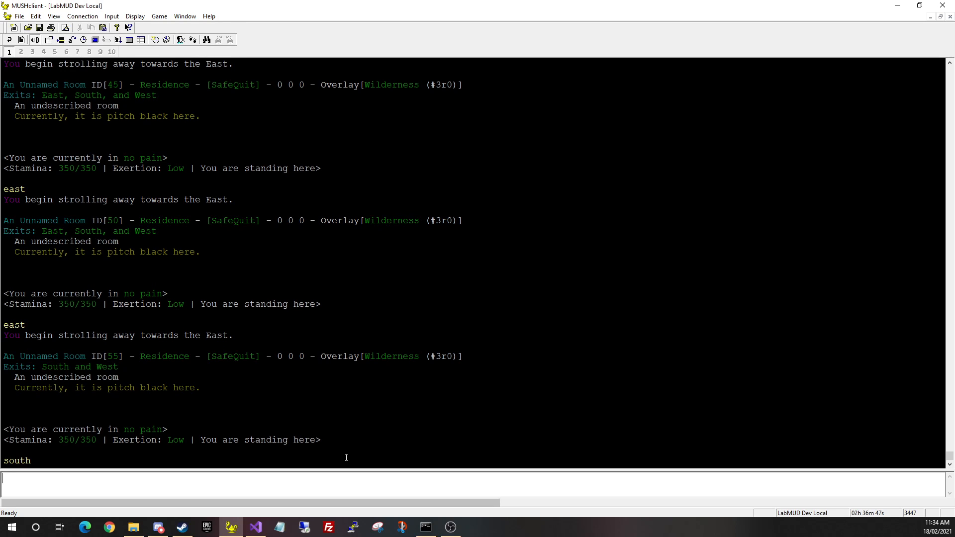
{"action": "key", "text": "KP_4"}
{"action": "key", "text": "KP_4"}
{"action": "key", "text": "KP_4"}
{"action": "key", "text": "KP_4"}
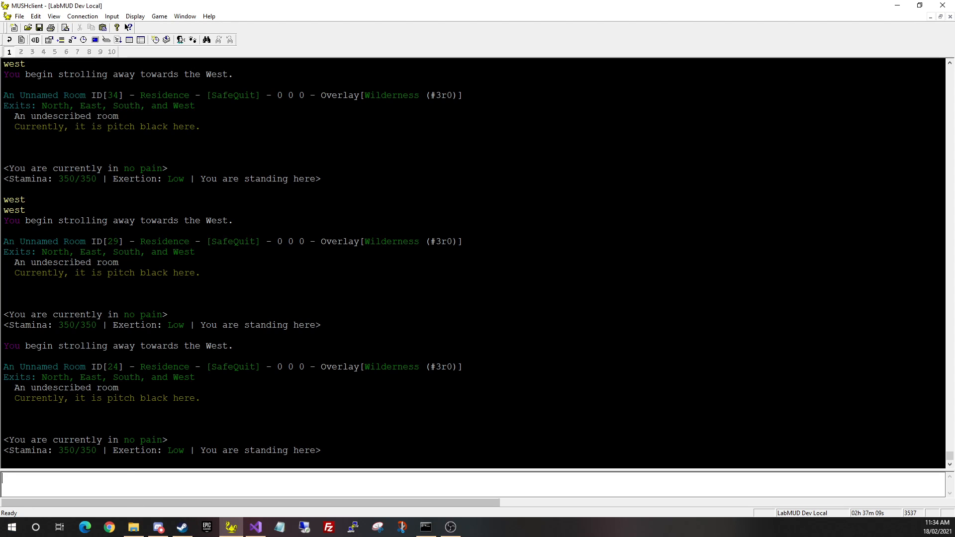
Bring up the Terrain Planner Tool and maximize its window
{"action": "left_click", "coordinate": [158, 527]}
{"action": "left_click", "coordinate": [133, 527]}
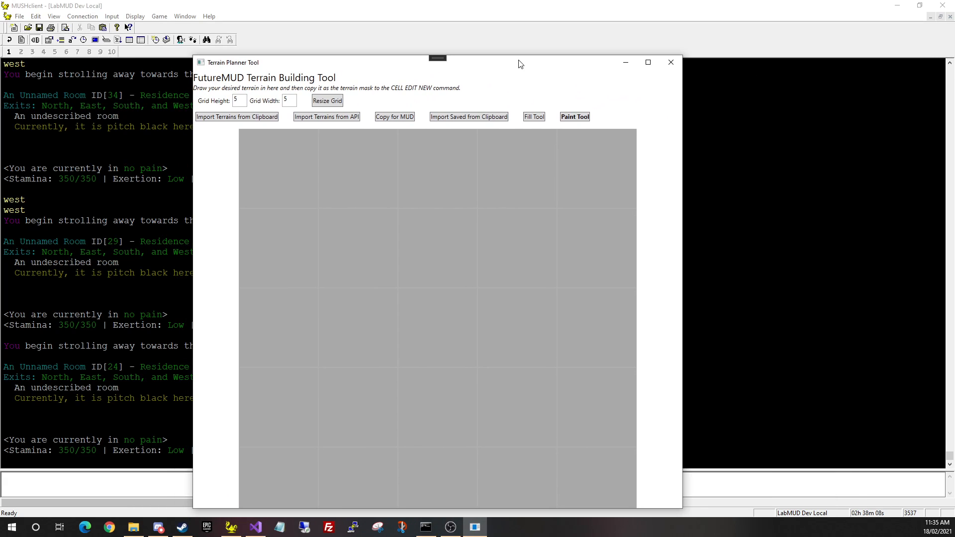
{"action": "double_click", "coordinate": [518, 63]}
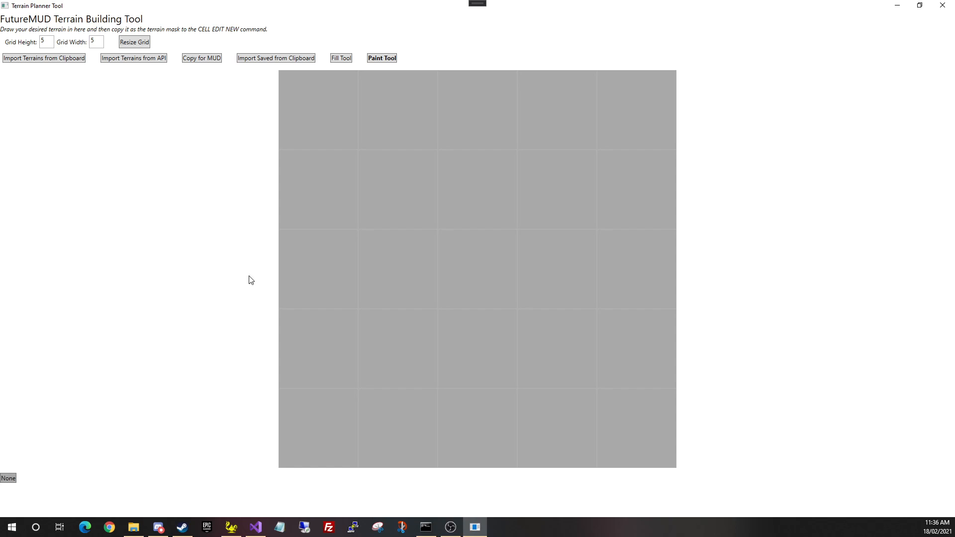
Run the 'terrain planner' command in MUSHclient to output the terrain JSON
{"action": "left_click", "coordinate": [231, 527]}
{"action": "type", "text": "ter"}
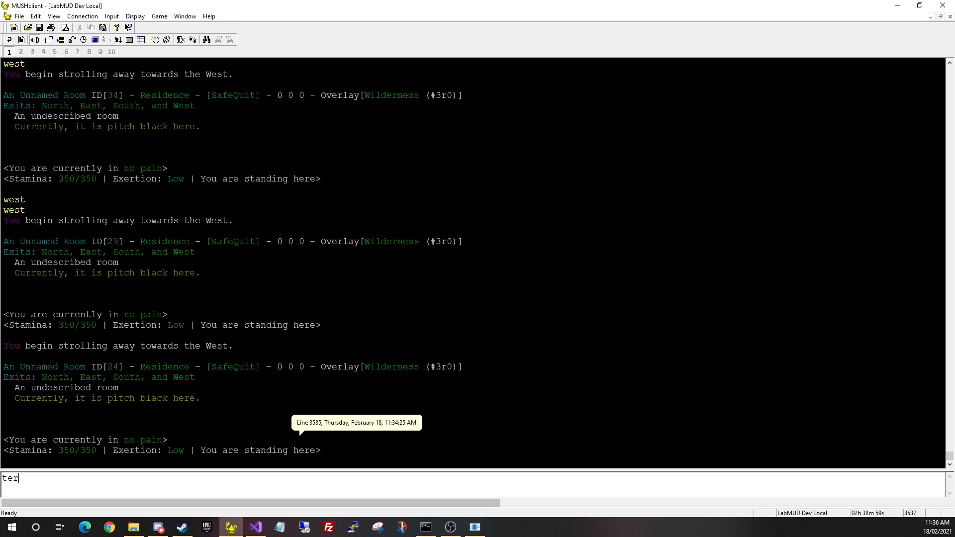
{"action": "type", "text": "rain planner"}
{"action": "key", "text": "Return"}
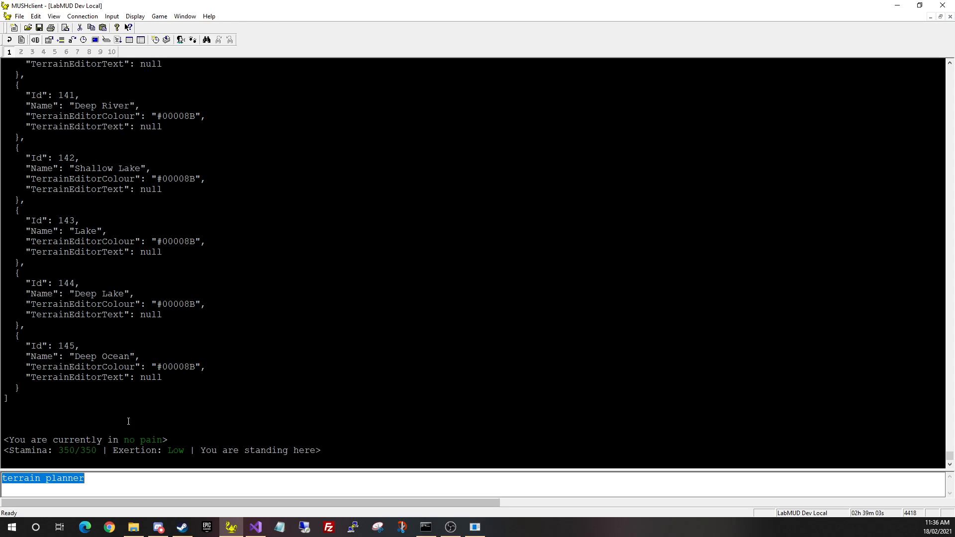
Copy the entire terrain JSON listing from the opening bracket, then return to the Terrain Planner Tool
{"action": "left_click_drag", "start_coordinate": [30, 404], "coordinate": [8, 282]}
{"action": "scroll", "coordinate": [244, 283], "scroll_direction": "up", "scroll_amount": 15}
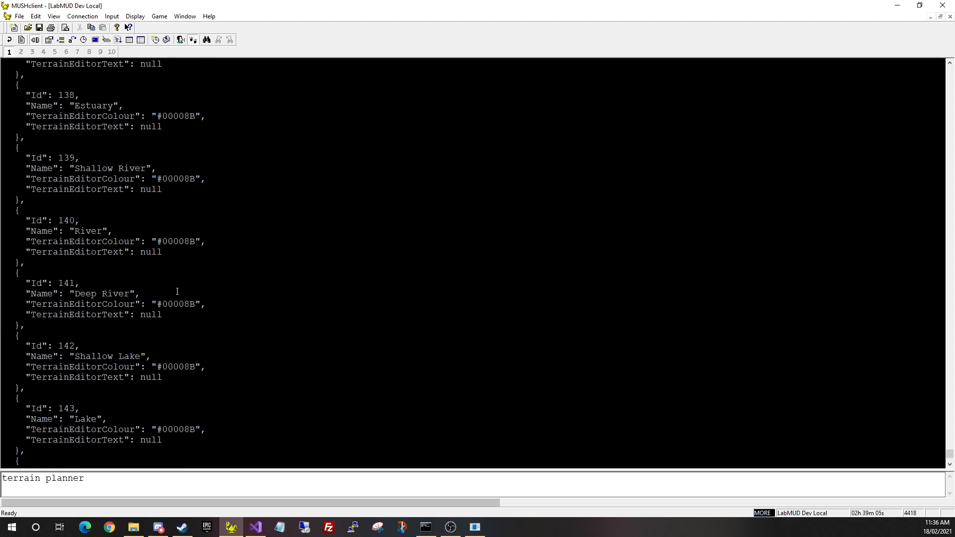
{"action": "scroll", "coordinate": [253, 282], "scroll_direction": "up", "scroll_amount": 20}
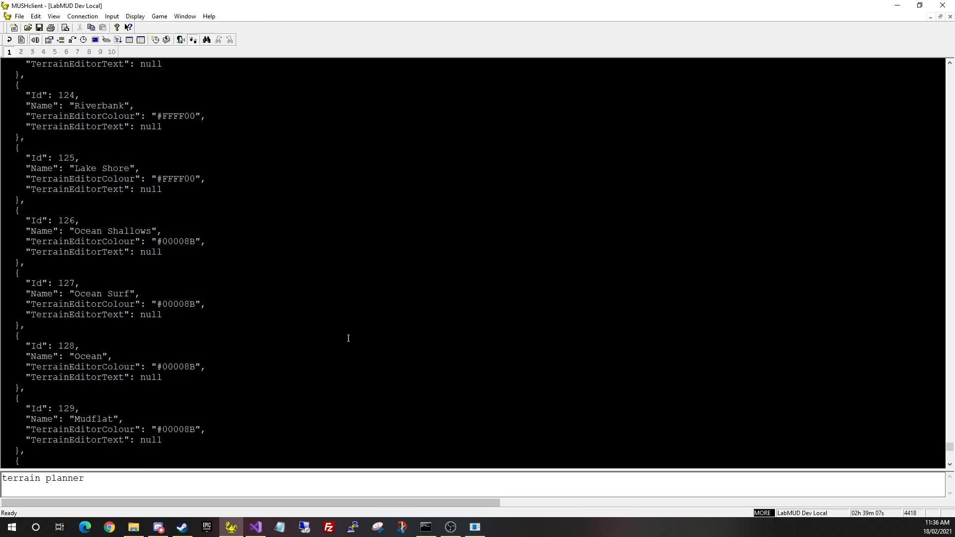
{"action": "scroll", "coordinate": [280, 248], "scroll_direction": "up", "scroll_amount": 20}
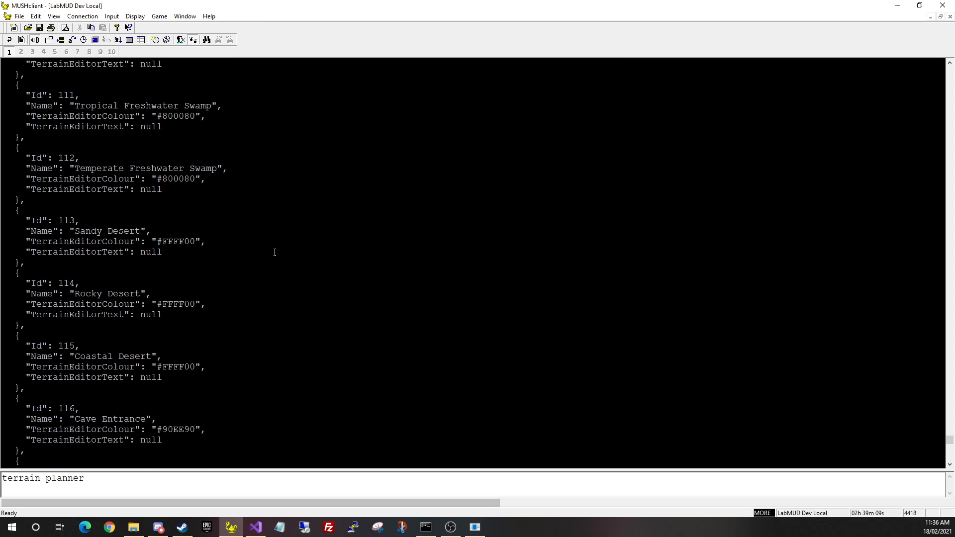
{"action": "scroll", "coordinate": [270, 325], "scroll_direction": "up", "scroll_amount": 20}
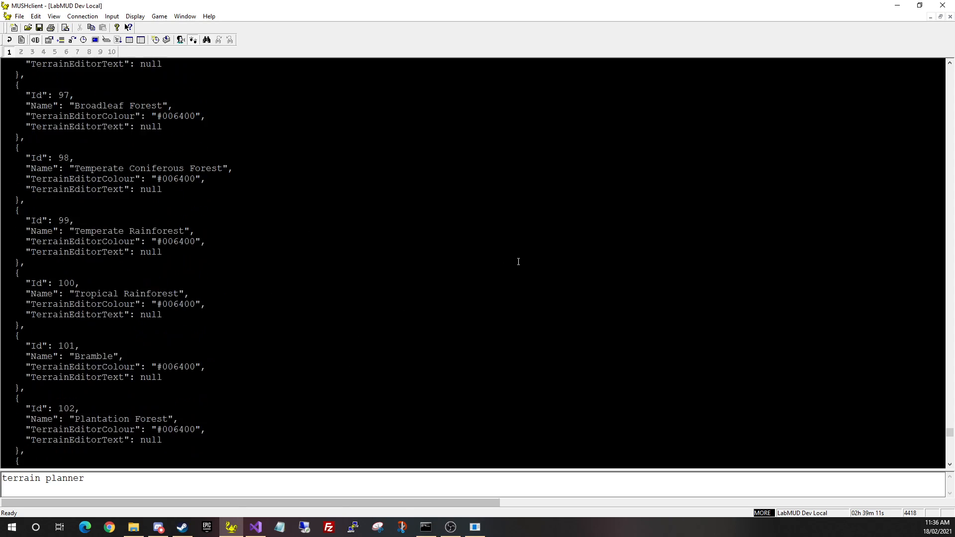
{"action": "left_click", "coordinate": [948, 396]}
{"action": "left_click", "coordinate": [949, 395]}
{"action": "left_click", "coordinate": [949, 396]}
{"action": "left_click", "coordinate": [949, 371]}
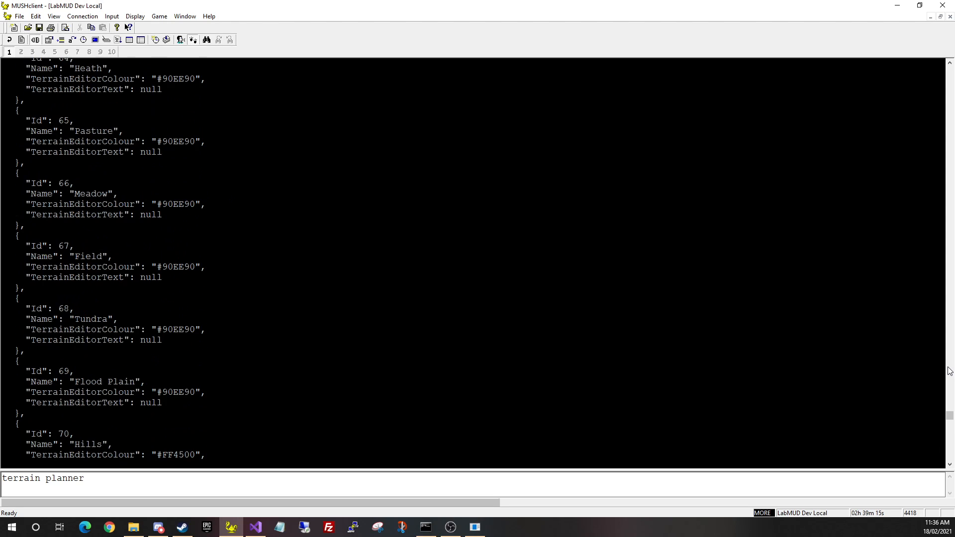
{"action": "left_click", "coordinate": [948, 369]}
{"action": "left_click", "coordinate": [948, 370]}
{"action": "left_click", "coordinate": [948, 369]}
{"action": "left_click", "coordinate": [948, 369]}
{"action": "left_click", "coordinate": [948, 369]}
{"action": "left_click", "coordinate": [948, 369]}
{"action": "left_click", "coordinate": [948, 369]}
{"action": "left_click", "coordinate": [949, 369]}
{"action": "left_click", "coordinate": [948, 369]}
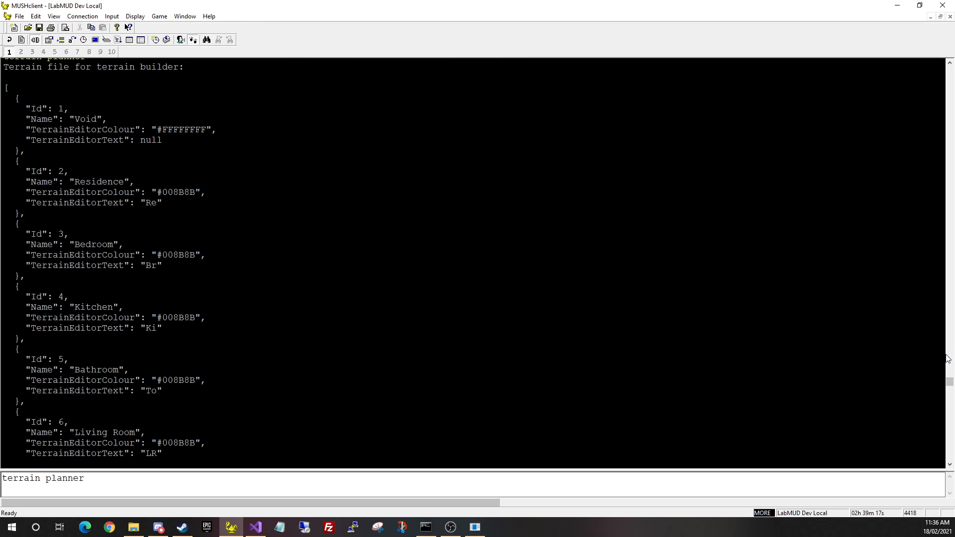
{"action": "left_click", "coordinate": [949, 370]}
{"action": "scroll", "coordinate": [83, 396], "scroll_direction": "down", "scroll_amount": 2}
{"action": "scroll", "coordinate": [74, 373], "scroll_direction": "down", "scroll_amount": 3}
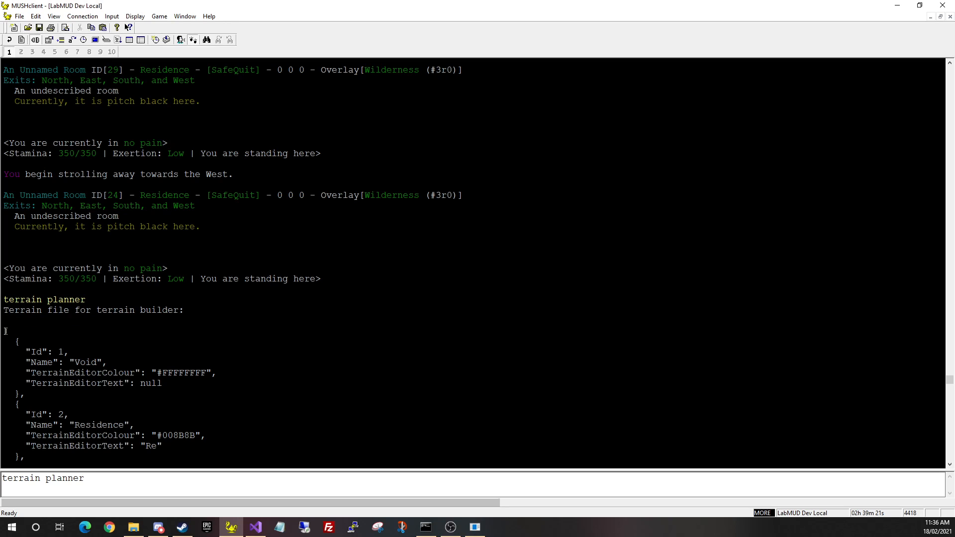
{"action": "left_click", "coordinate": [5, 331], "text": "shift"}
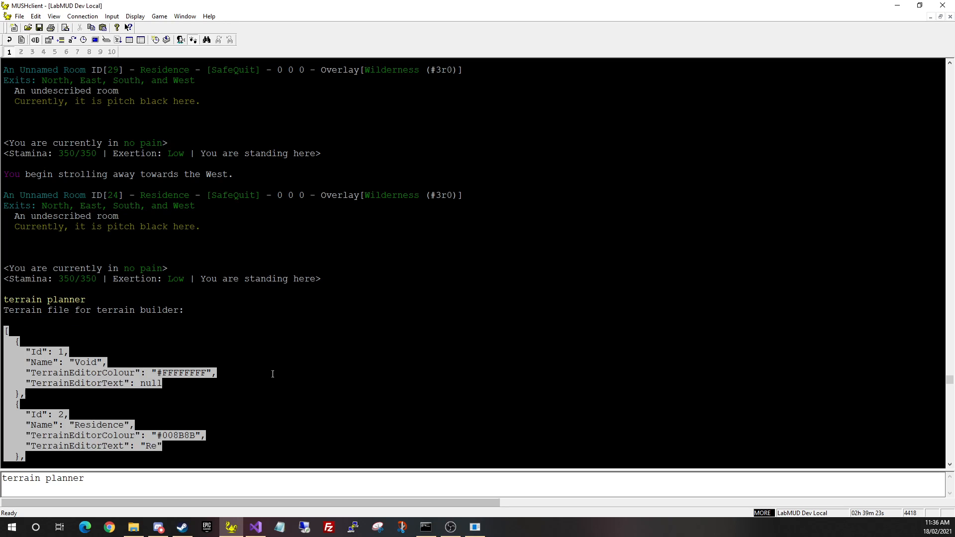
{"action": "key", "text": "alt+Tab"}
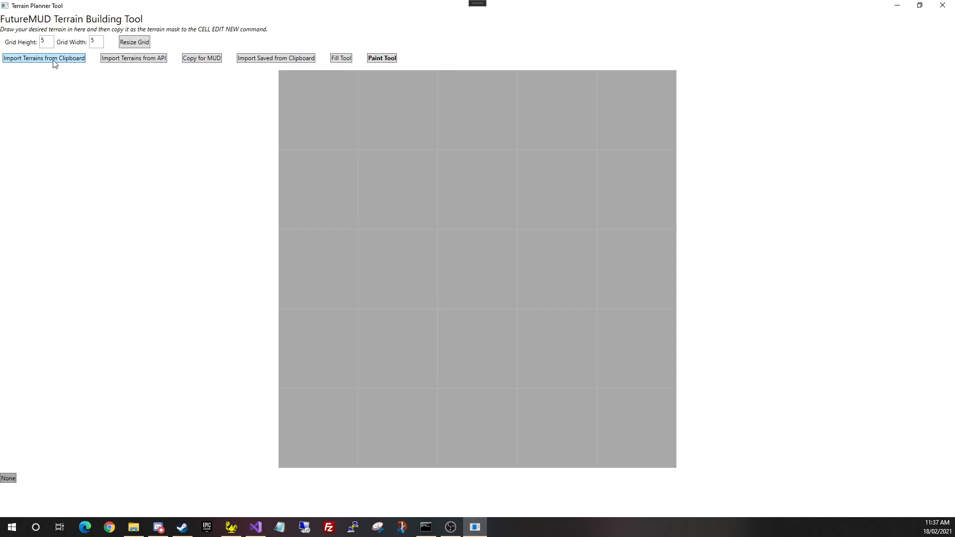
Import the copied terrains from the clipboard and resize the grid to 10 by 10
{"action": "left_click", "coordinate": [52, 59]}
{"action": "left_click", "coordinate": [495, 294]}
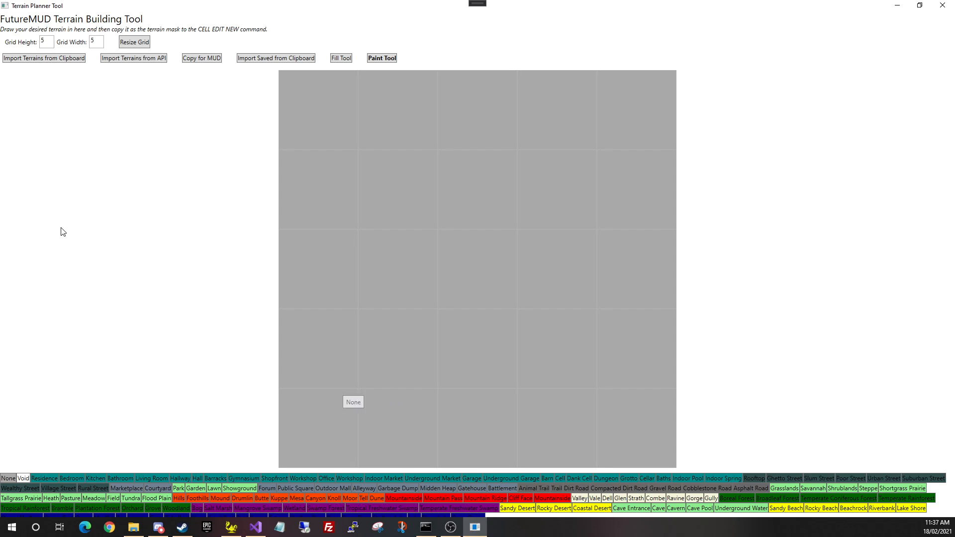
{"action": "double_click", "coordinate": [52, 37]}
{"action": "type", "text": "10"}
{"action": "double_click", "coordinate": [93, 40]}
{"action": "type", "text": "10"}
{"action": "left_click", "coordinate": [124, 42]}
Flood-fill the whole grid dark blue and paint one Coastal Desert cell near the top
{"action": "left_click", "coordinate": [342, 58]}
{"action": "left_click", "coordinate": [350, 84]}
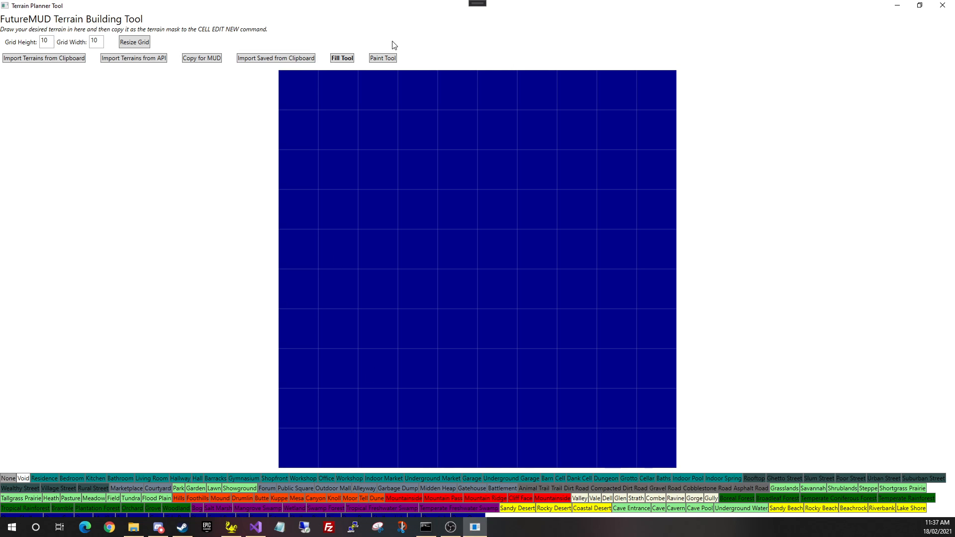
{"action": "left_click", "coordinate": [387, 59]}
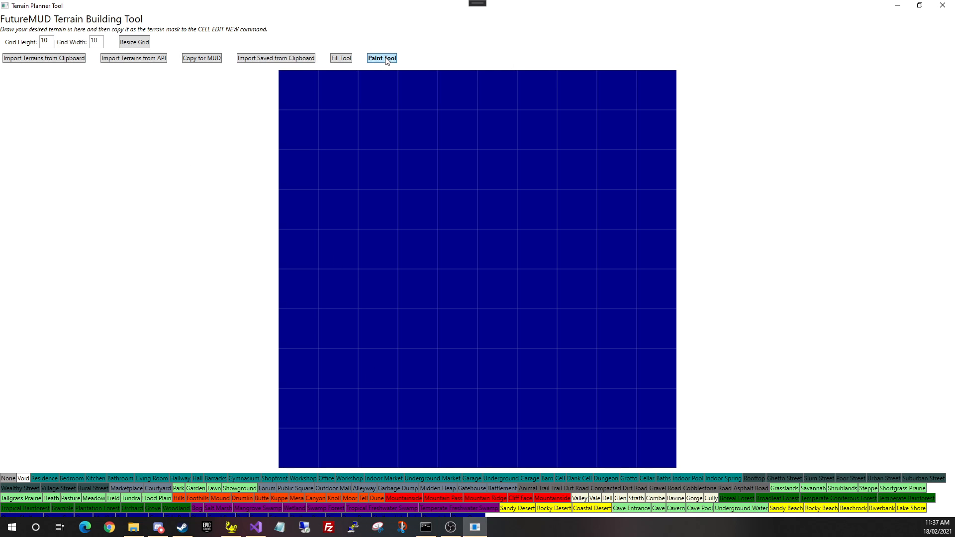
{"action": "left_click", "coordinate": [576, 512]}
{"action": "left_click", "coordinate": [429, 144]}
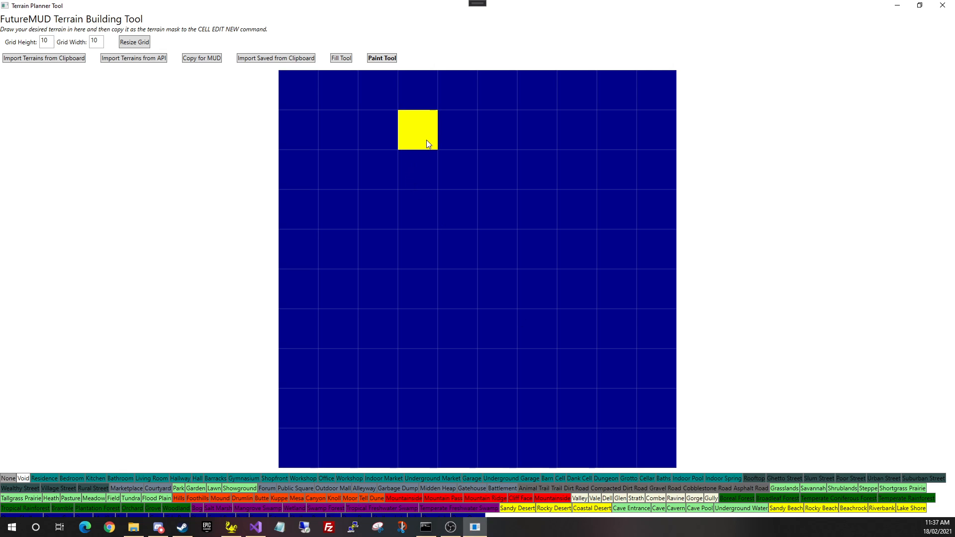
Paint a yellow Coastal Desert coastline loop and a red Mountainside 2×2 block in the centre
{"action": "mouse_move", "coordinate": [398, 201]}
{"action": "left_mouse_down"}
{"action": "mouse_move", "coordinate": [349, 298]}
{"action": "mouse_move", "coordinate": [505, 390]}
{"action": "mouse_move", "coordinate": [635, 235]}
{"action": "mouse_move", "coordinate": [457, 132]}
{"action": "left_mouse_up"}
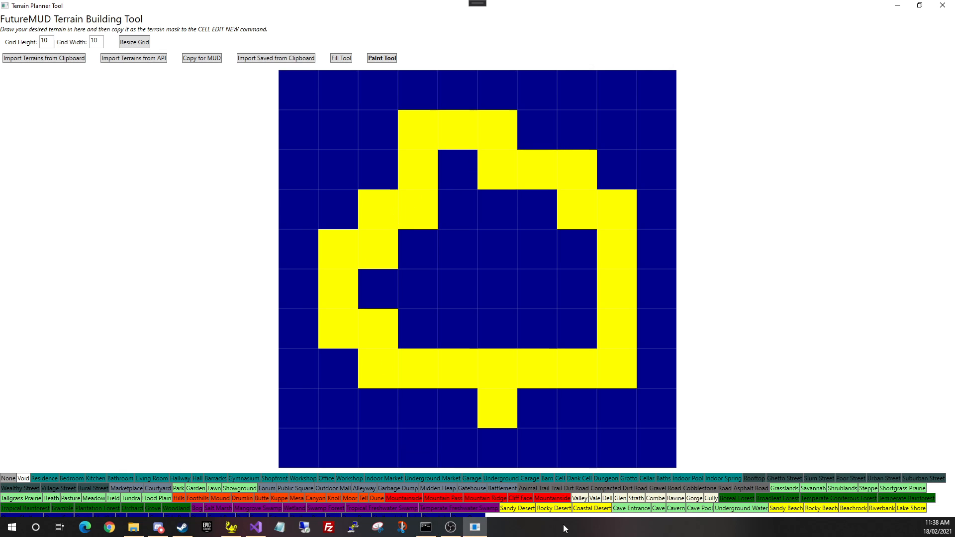
{"action": "left_click", "coordinate": [539, 504]}
{"action": "mouse_move", "coordinate": [480, 237]}
{"action": "left_mouse_down"}
{"action": "mouse_move", "coordinate": [478, 284]}
{"action": "mouse_move", "coordinate": [467, 270]}
{"action": "left_mouse_up"}
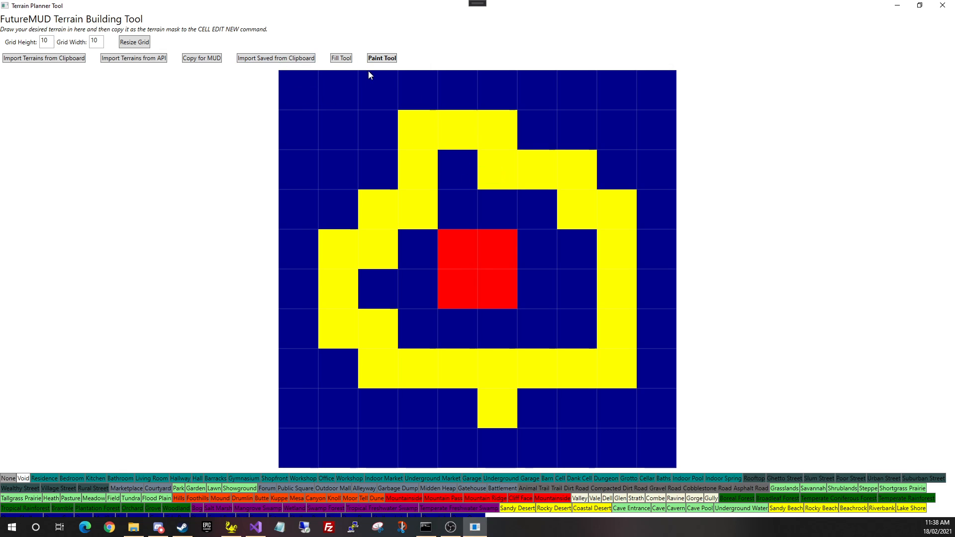
Flood the island interior dark green and copy the grid as a MUD terrain mask
{"action": "left_click", "coordinate": [341, 58]}
{"action": "left_click", "coordinate": [481, 205]}
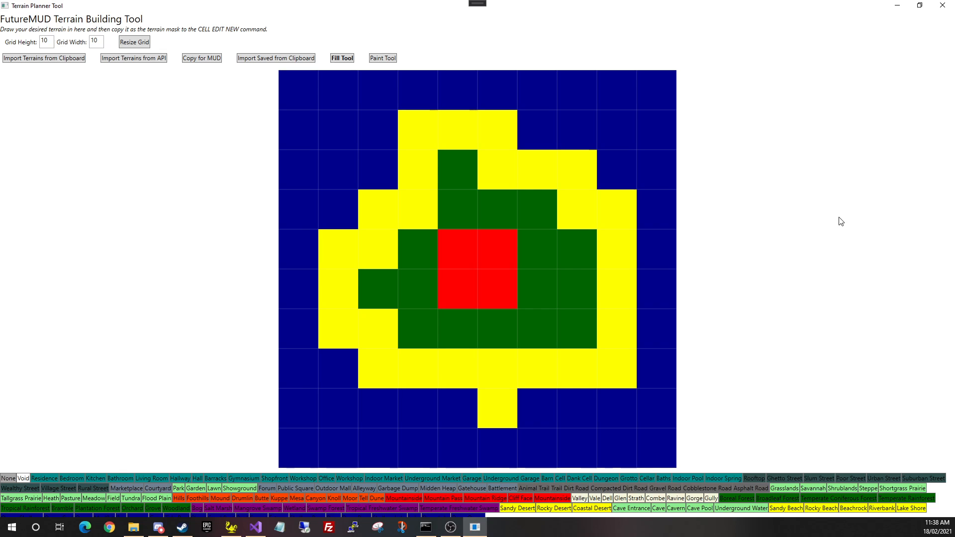
{"action": "left_click", "coordinate": [199, 59]}
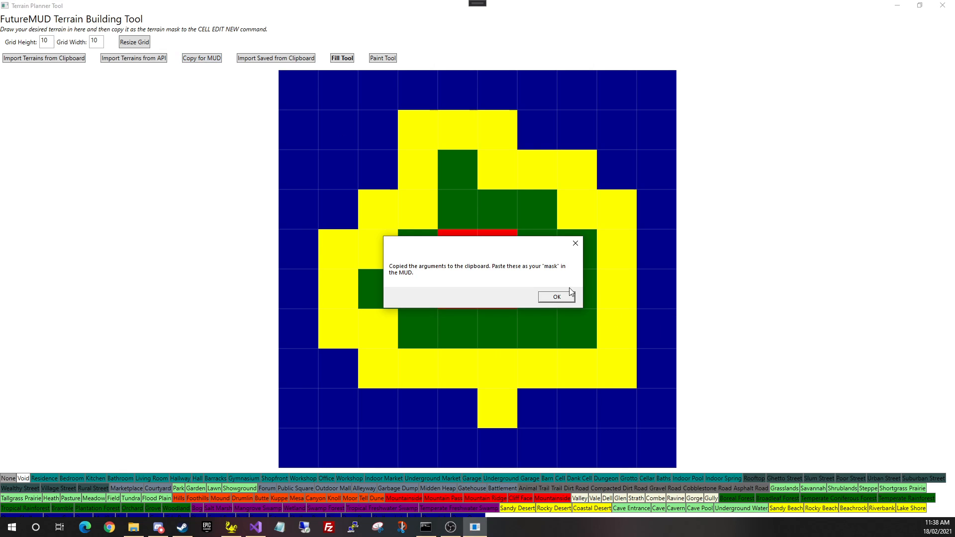
{"action": "left_click", "coordinate": [557, 297]}
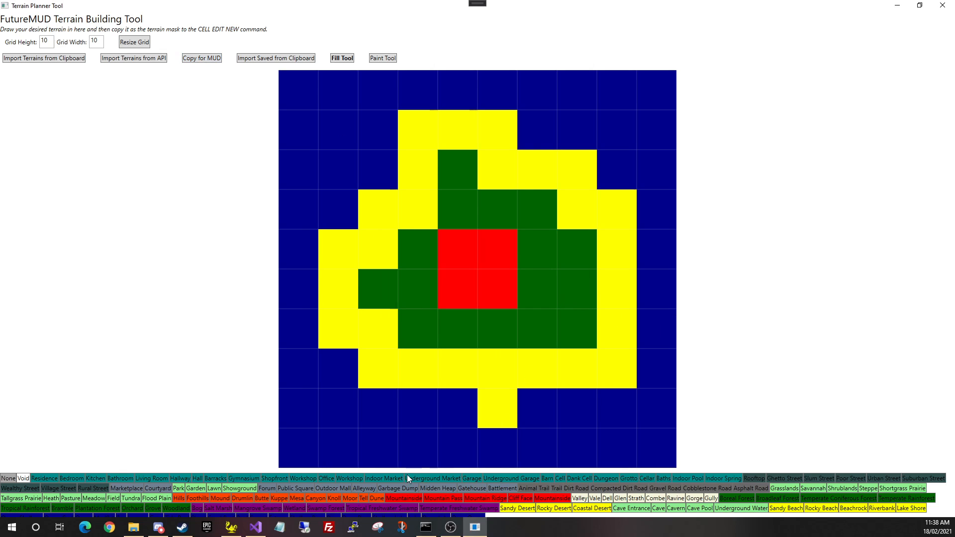
In MUSHclient, send 'show autoareas' to list the autobuilder area templates
{"action": "left_click", "coordinate": [231, 527]}
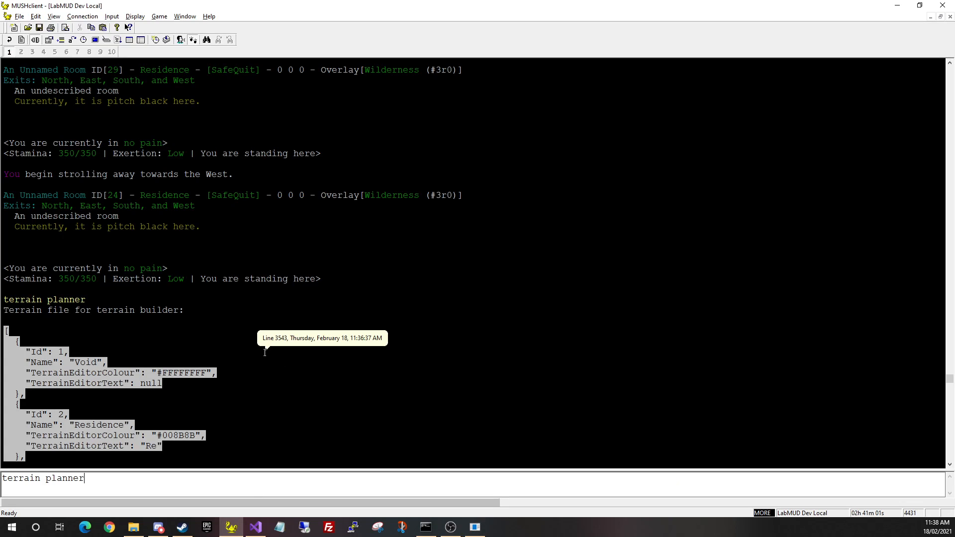
{"action": "scroll", "coordinate": [265, 352], "scroll_direction": "up", "scroll_amount": 20}
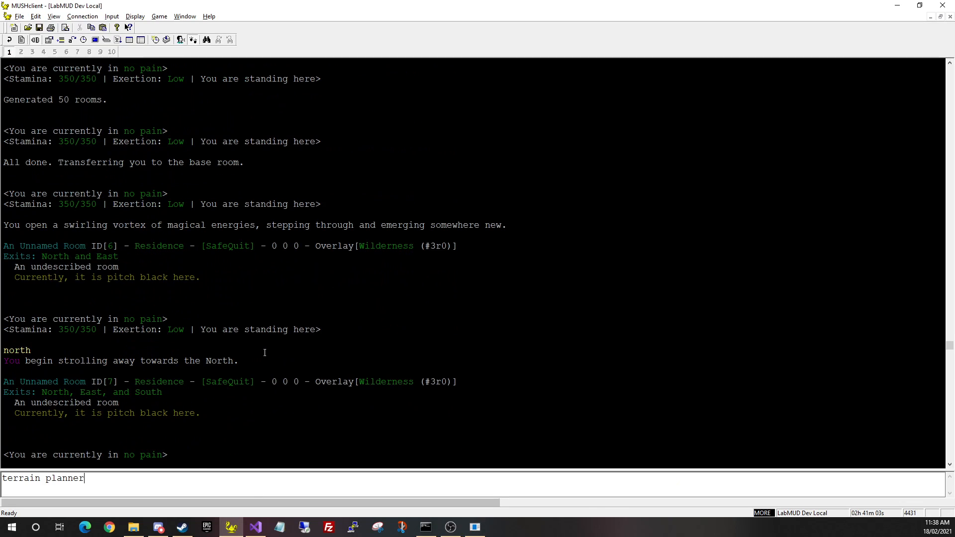
{"action": "scroll", "coordinate": [265, 352], "scroll_direction": "down", "scroll_amount": 20}
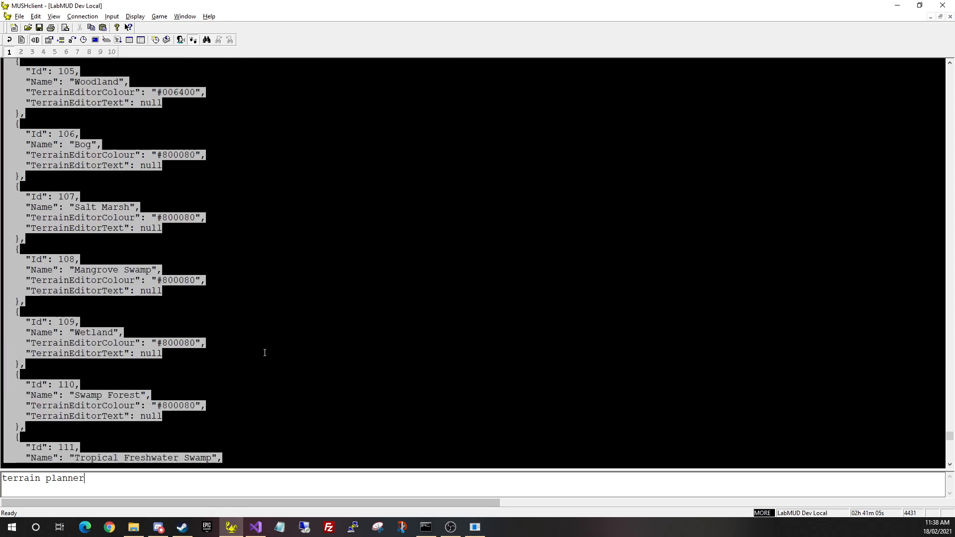
{"action": "key", "text": "ctrl+a"}
{"action": "key", "text": "BackSpace"}
{"action": "type", "text": "sho"}
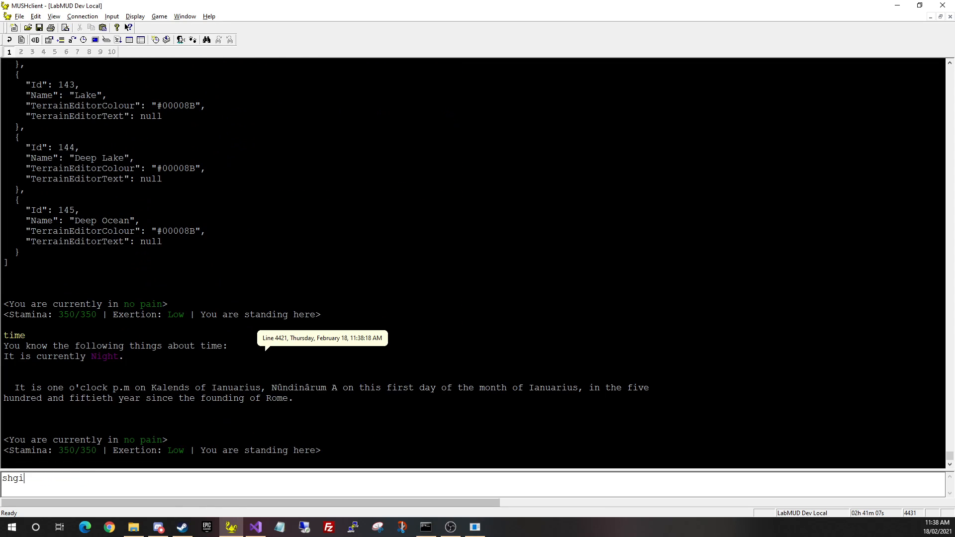
{"action": "type", "text": "w autoareas"}
{"action": "key", "text": "Return"}
{"action": "key", "text": "BackSpace"}
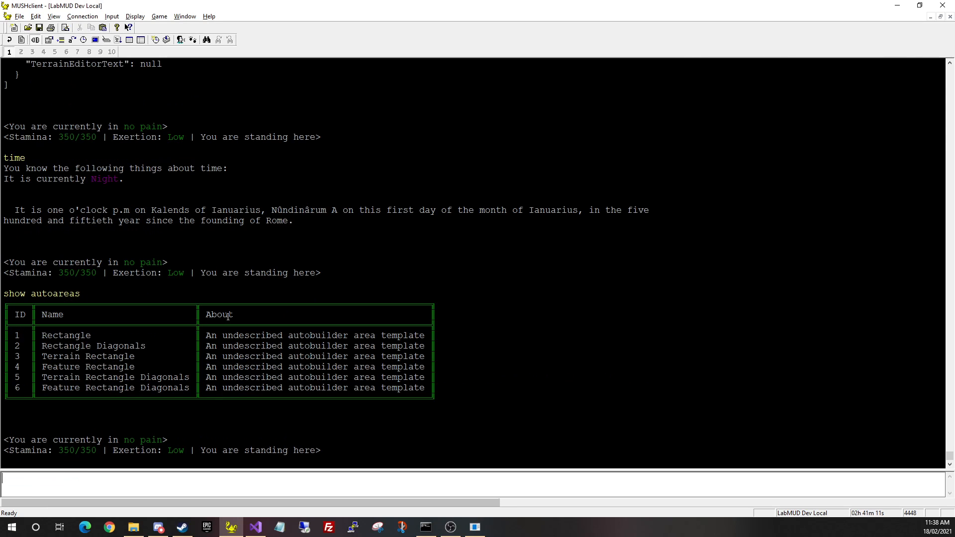
Send 'cell new 3' to probe the Terrain Rectangle template
{"action": "left_click_drag", "start_coordinate": [136, 357], "coordinate": [38, 356]}
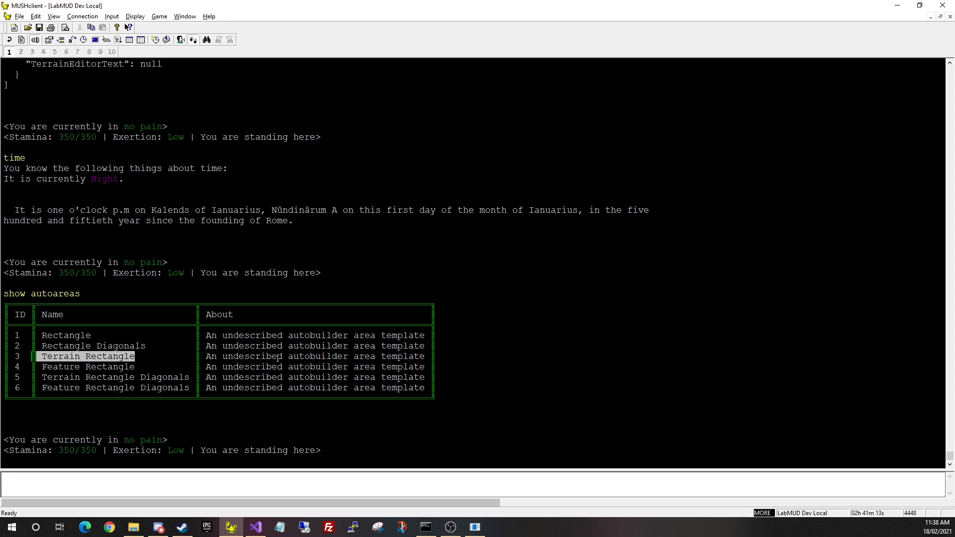
{"action": "type", "text": "cell "}
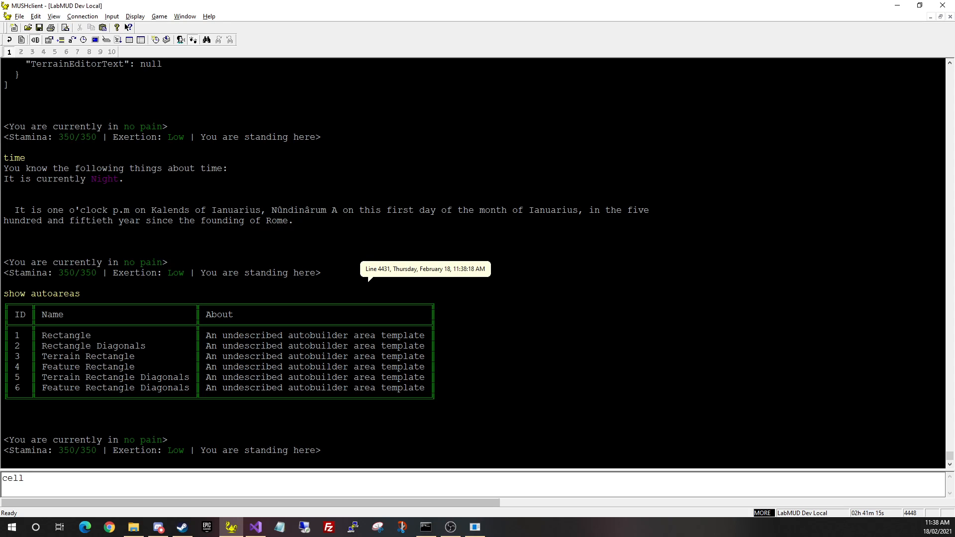
{"action": "type", "text": "new 3"}
{"action": "key", "text": "Return"}
{"action": "key", "text": "End"}
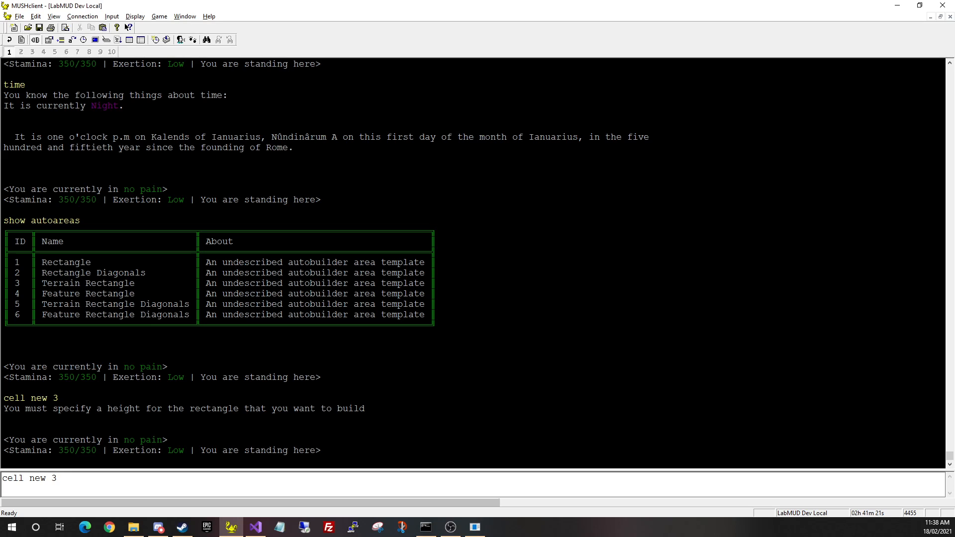
Send 'cell new 3 10 10', then 'cell new 3 10 10 1', and paste the terrain mask after it
{"action": "key", "text": "alt+Tab"}
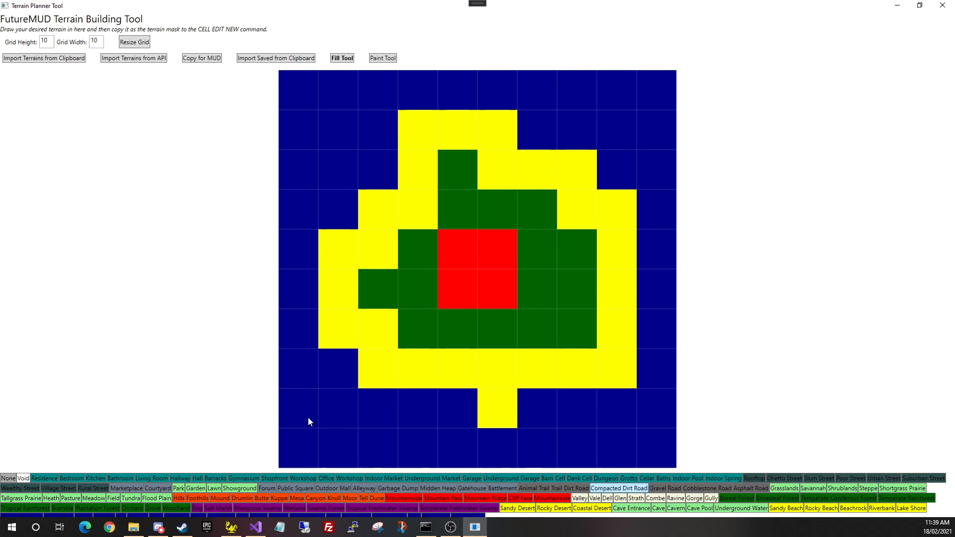
{"action": "key", "text": "alt+Tab"}
{"action": "type", "text": "10 10"}
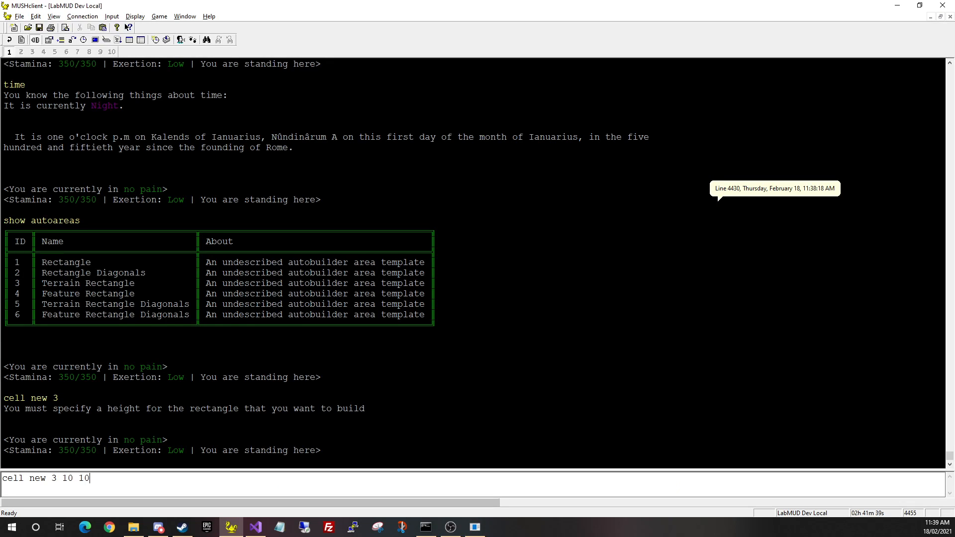
{"action": "key", "text": "Return"}
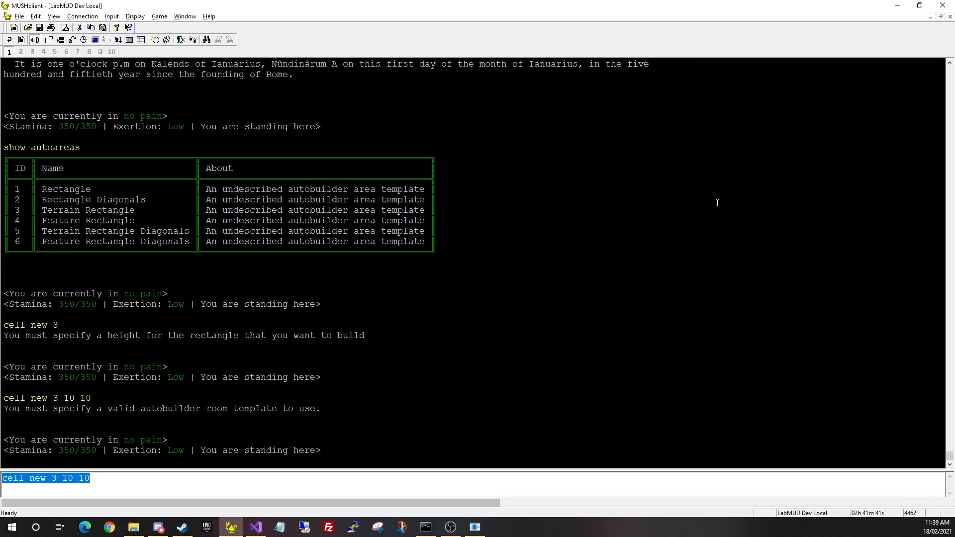
{"action": "key", "text": "End"}
{"action": "type", "text": "1"}
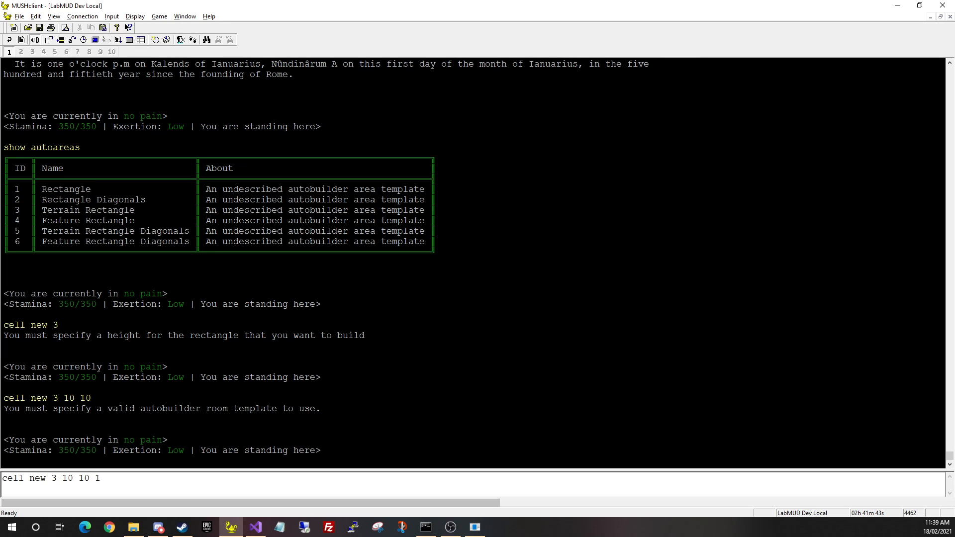
{"action": "key", "text": "Return"}
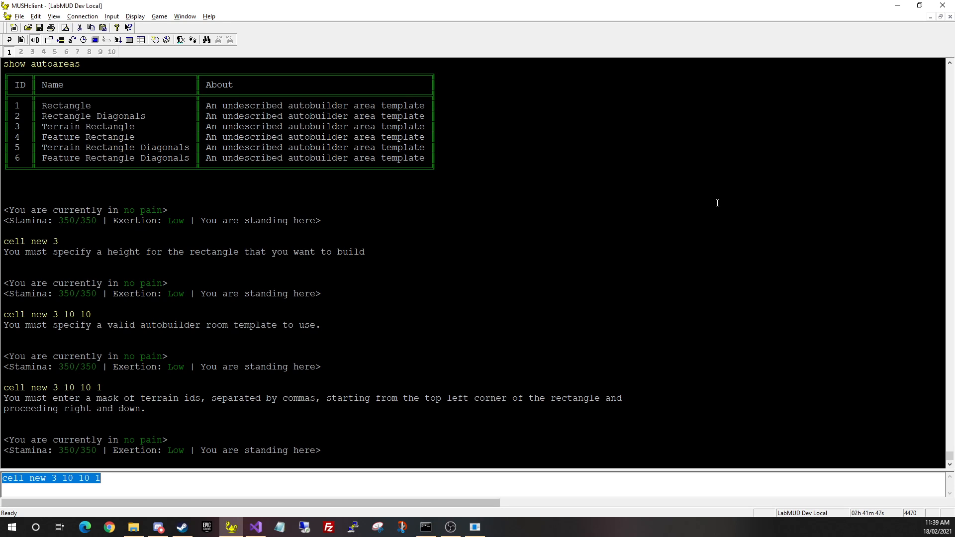
{"action": "key", "text": "End"}
{"action": "key", "text": "ctrl+v"}
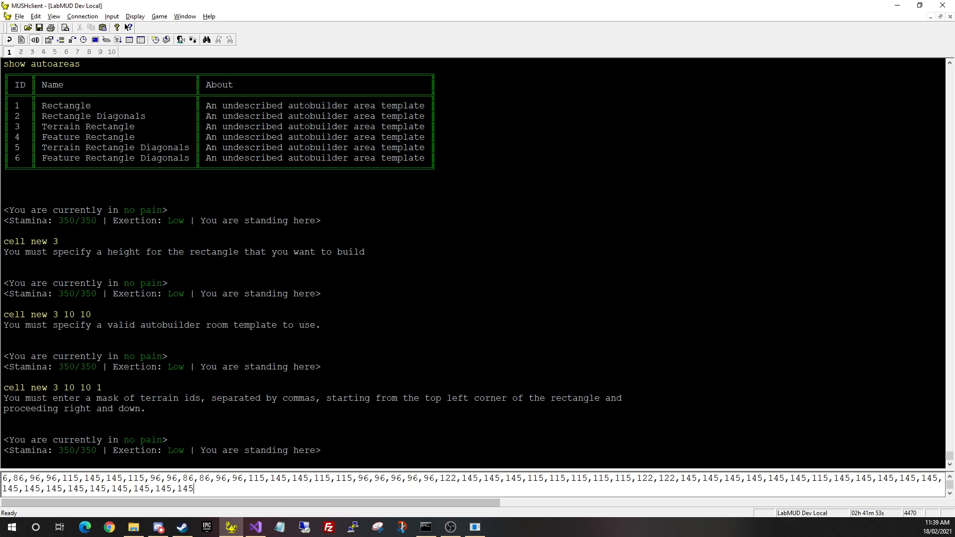
Submit 'cell new 3 10 10 1' with the pasted terrain mask to launch the autobuilder
{"action": "key", "text": "Return"}
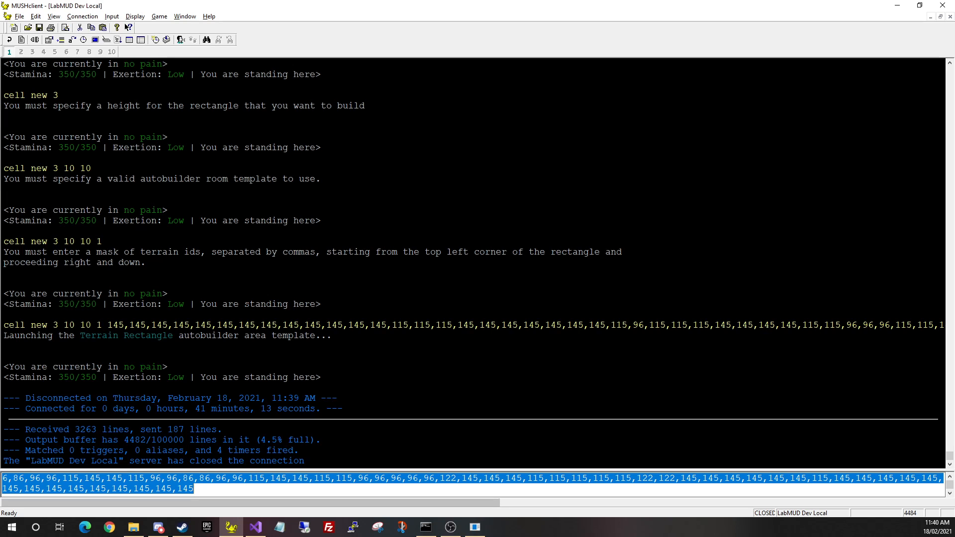
{"action": "key", "text": "alt+Tab"}
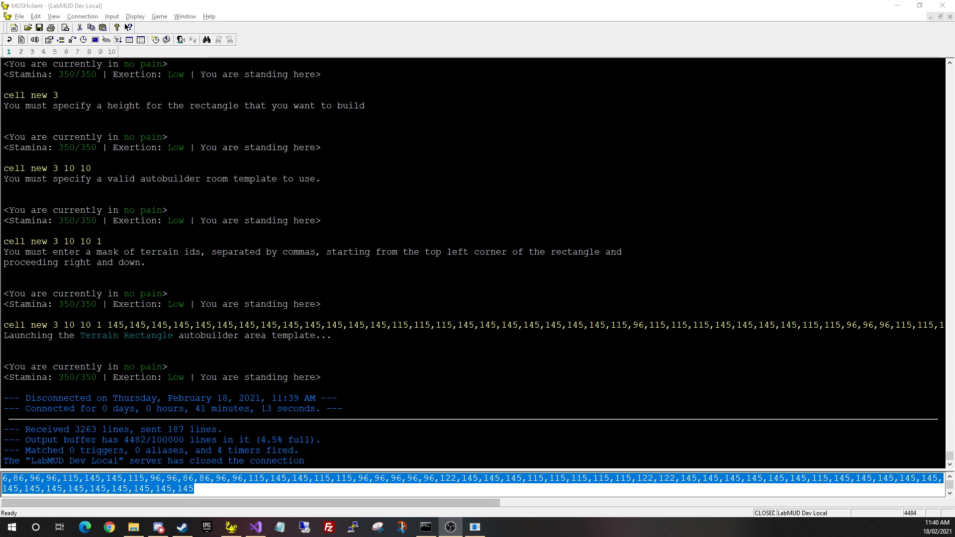